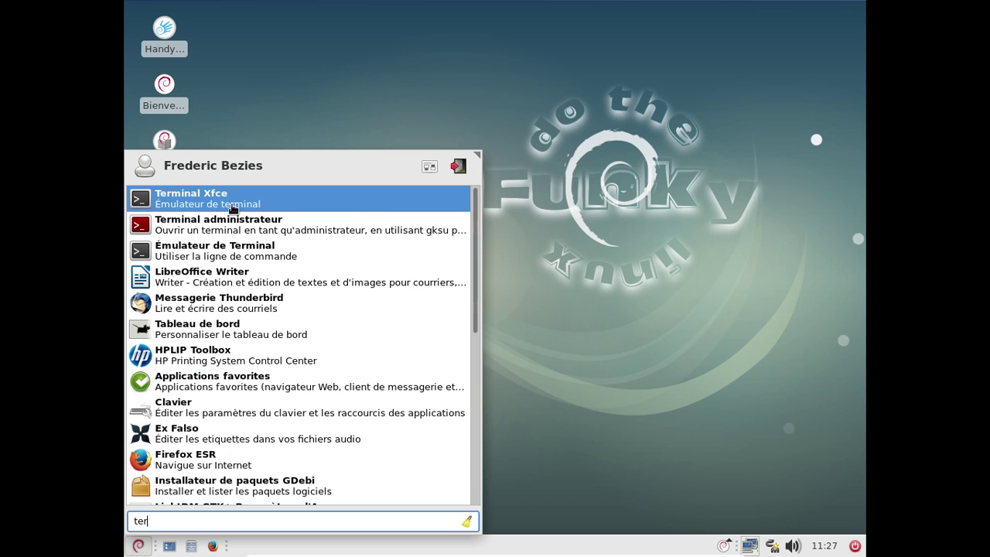
Run uname -a in a new Xfce Terminal to show kernel 4.9.0-3-amd64, then close it
click(228, 199)
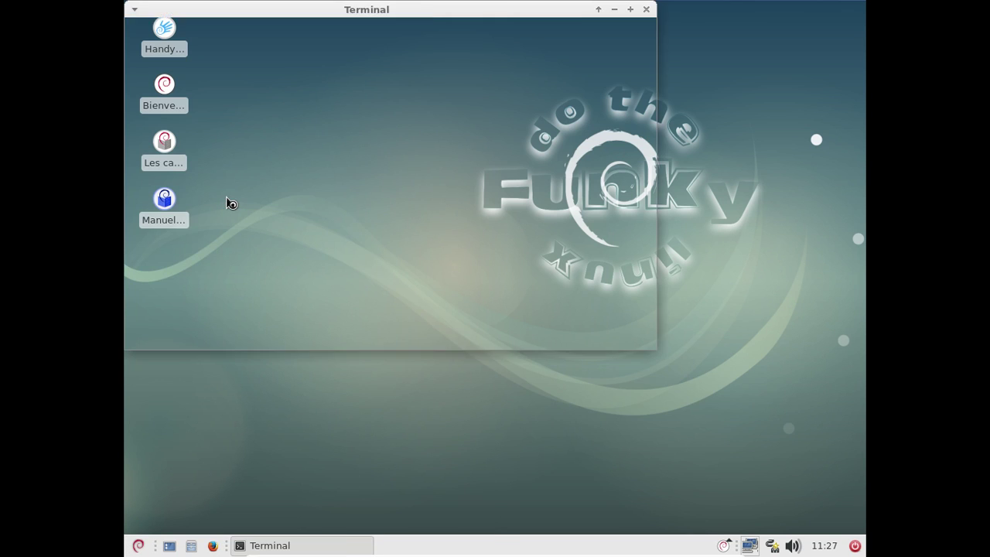
text(uname -a)
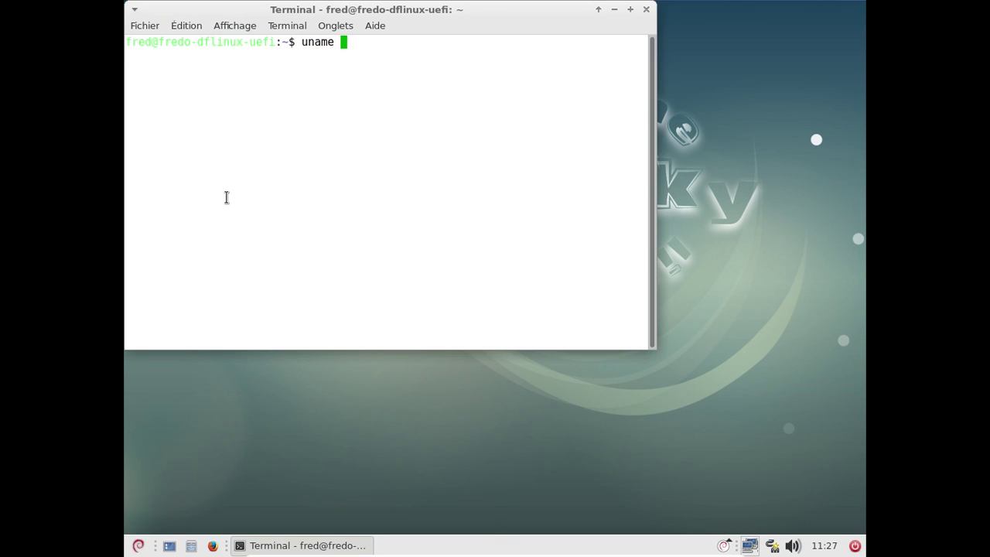
key(Return)
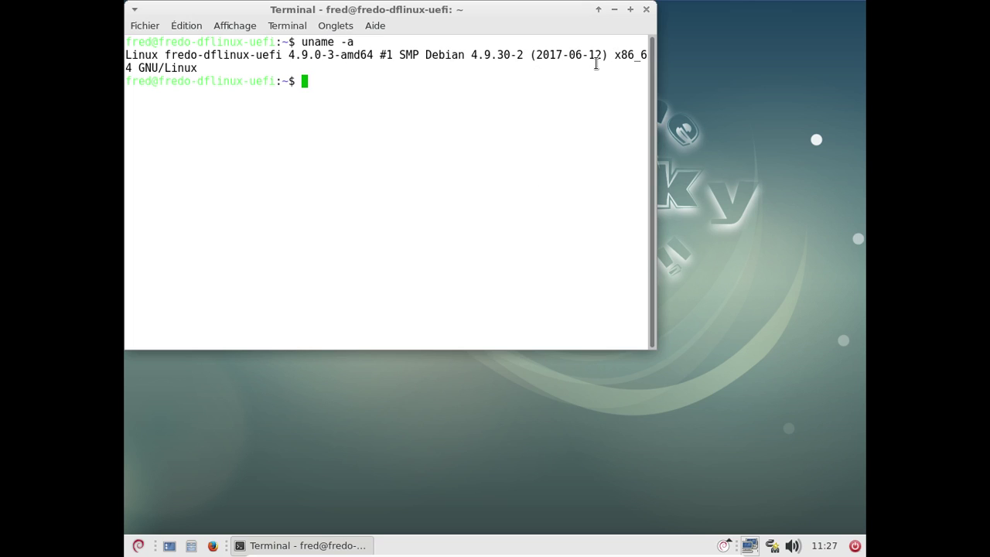
click(646, 9)
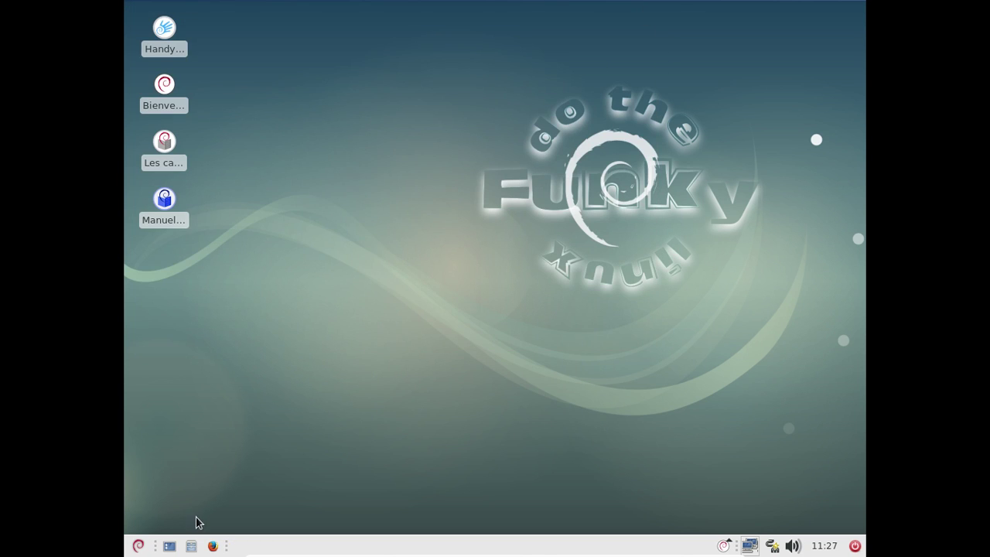
Launch Firefox and answer 'Oui' to enable the HTTPS Everywhere SSL observatory
click(213, 546)
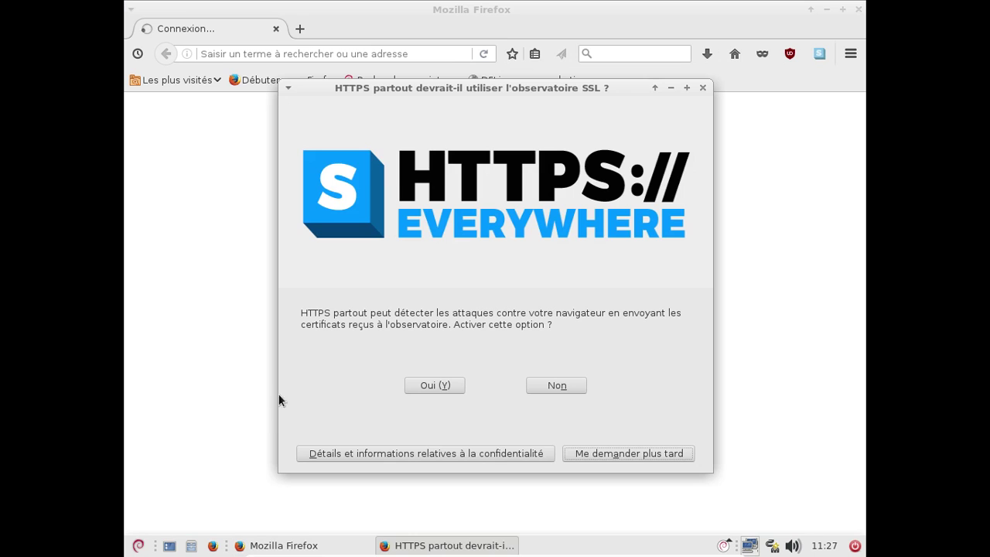
click(438, 386)
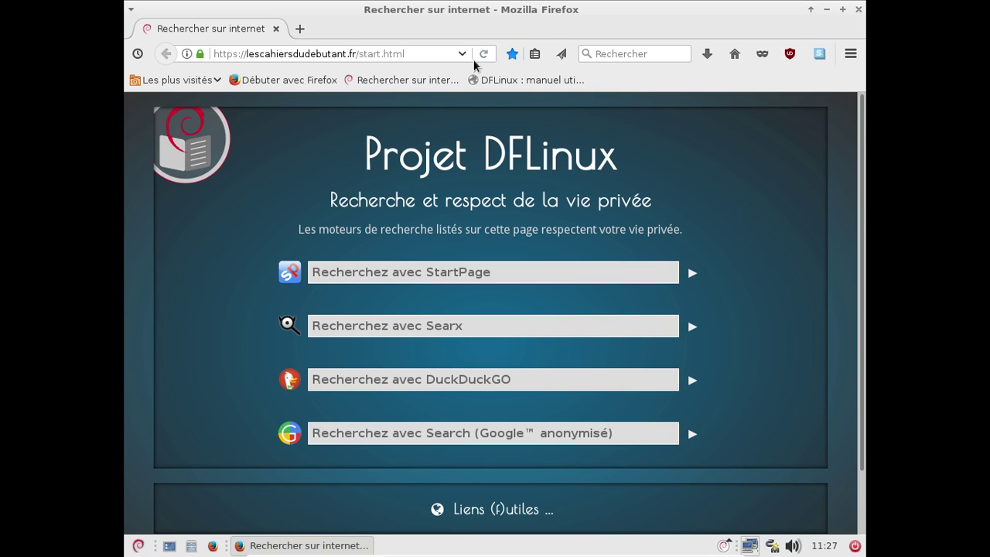
Load utux.fr in a new Firefox tab
click(300, 28)
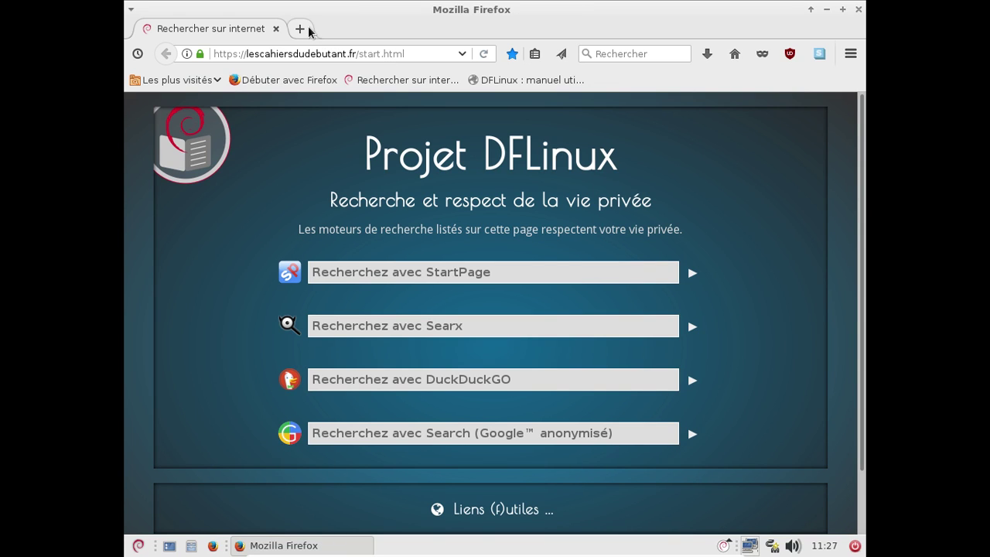
text(utux)
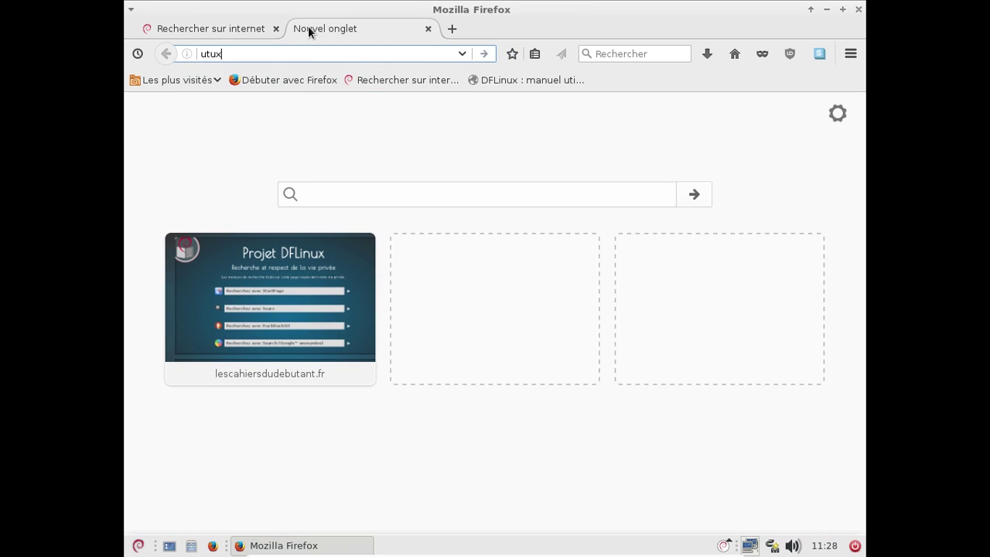
text(.fr)
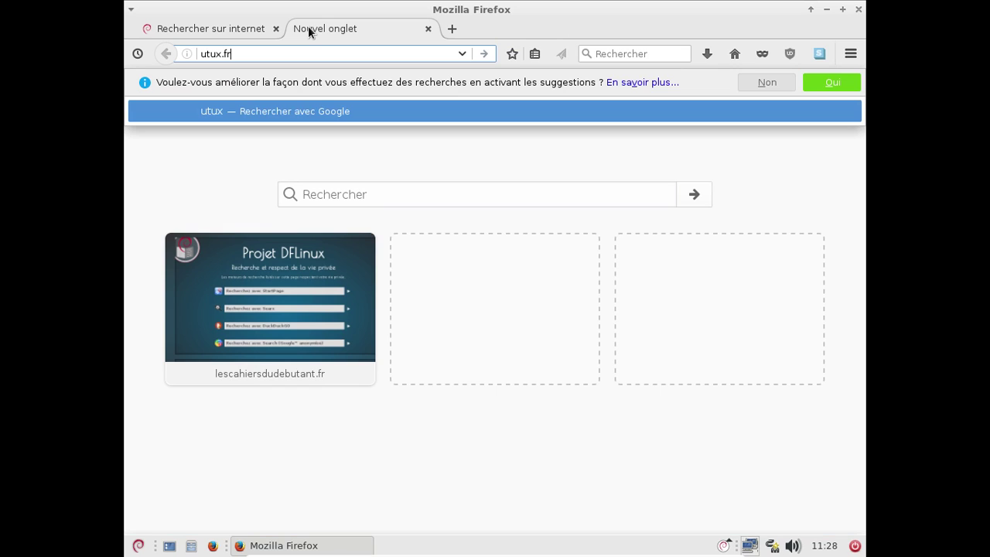
key(Return)
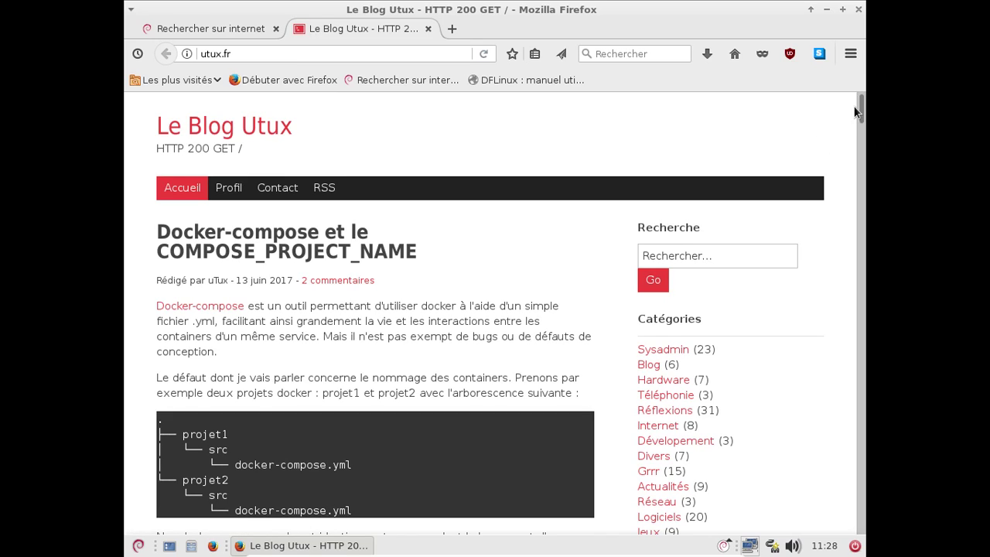
From the blog's second page, open the Guest Additions on Debian Stretch post and scroll to its commands
drag(861, 110, 861, 526)
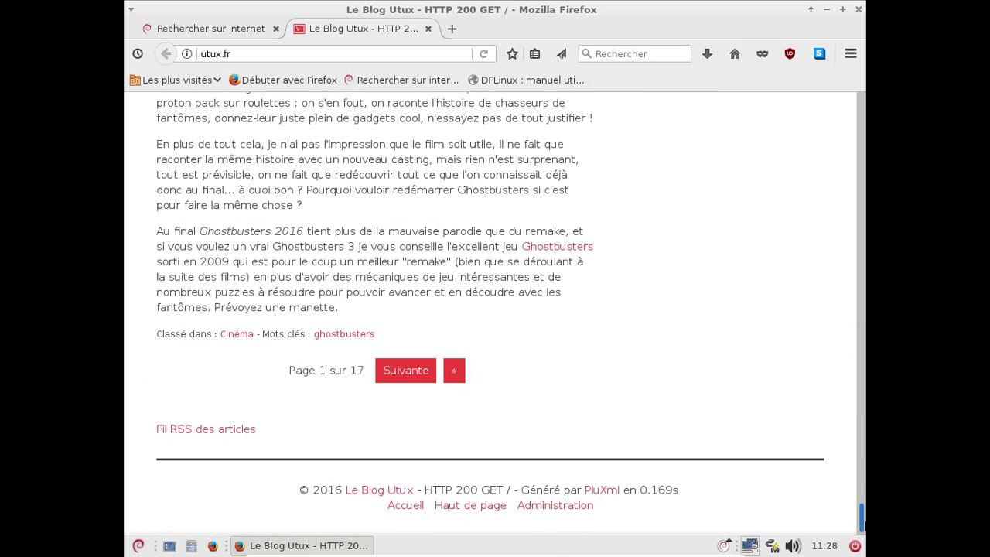
click(407, 370)
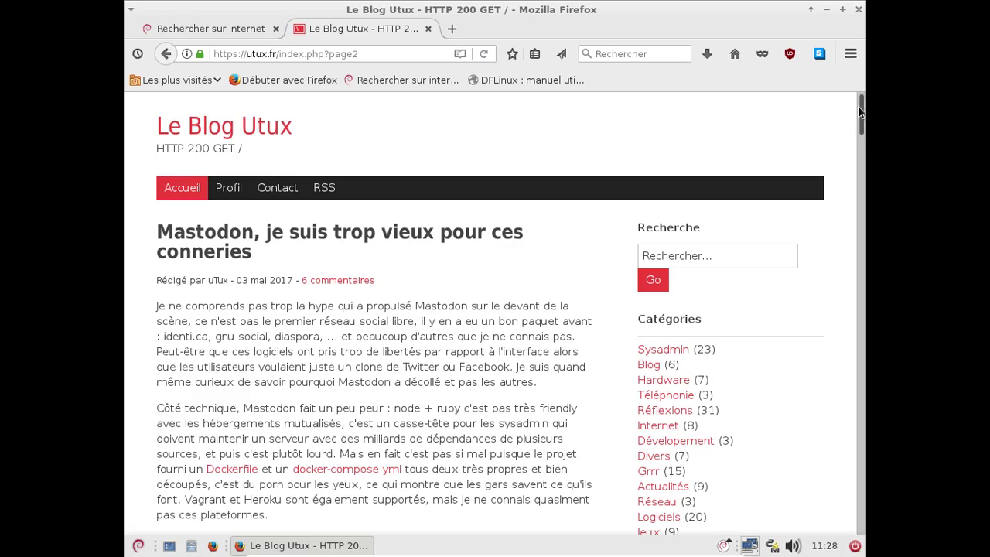
drag(861, 112, 863, 311)
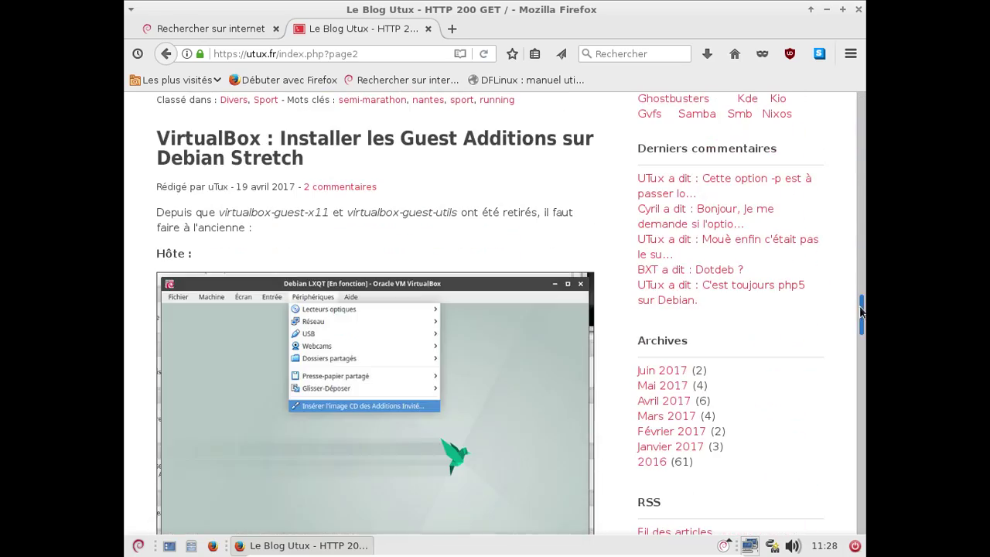
click(464, 144)
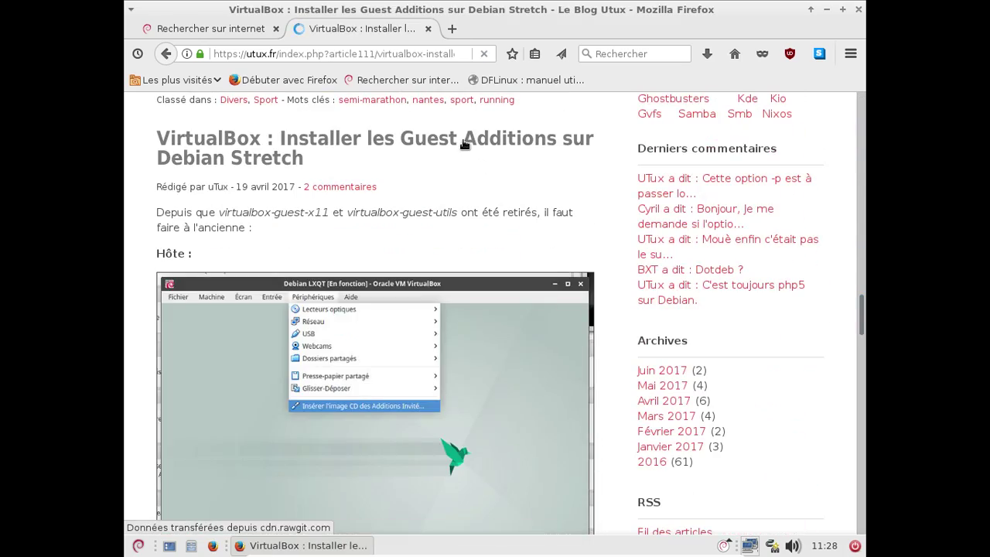
scroll(579, 246, down, 2)
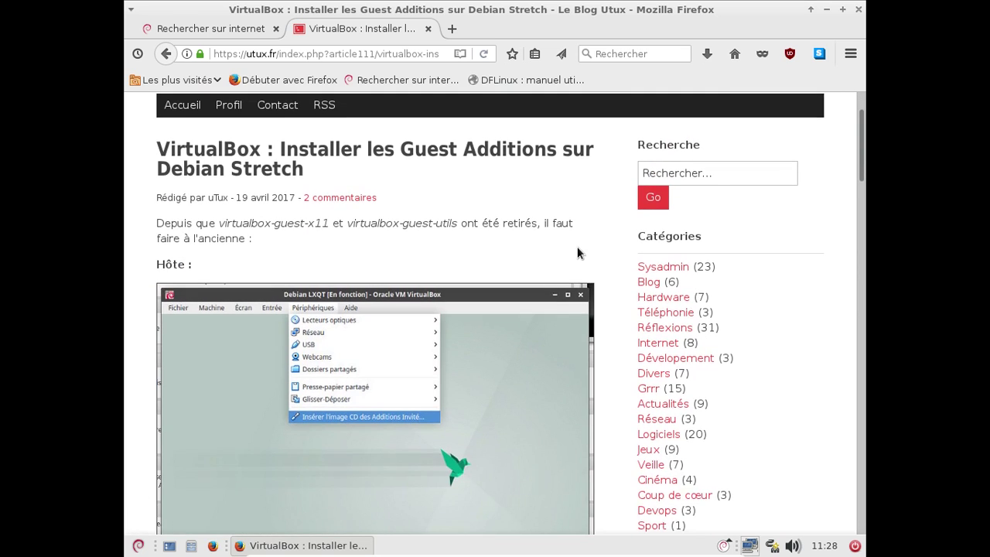
scroll(577, 249, down, 10)
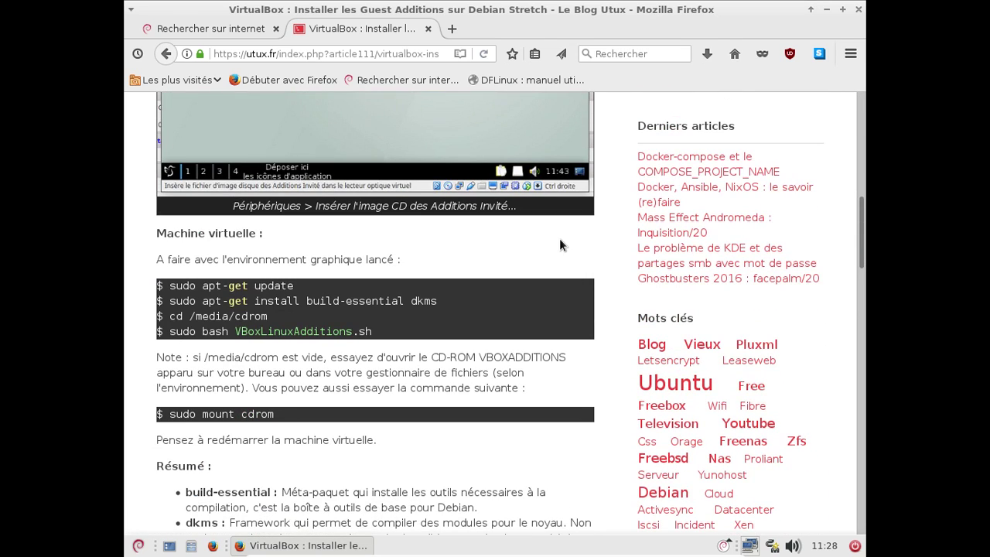
Insert the Guest Additions CD image via VirtualBox's Périphériques menu
click(139, 546)
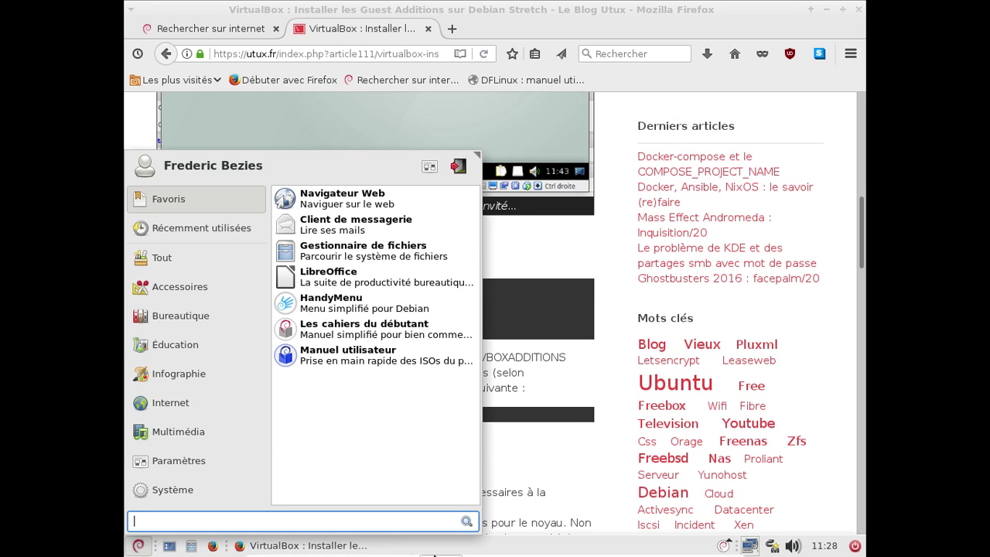
mouse_move(434, 554)
click(503, 549)
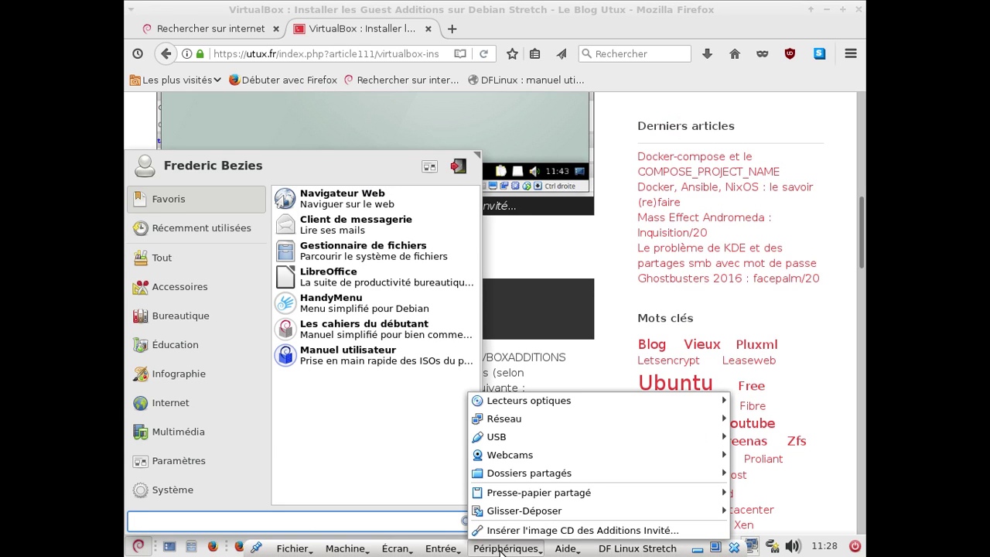
click(482, 531)
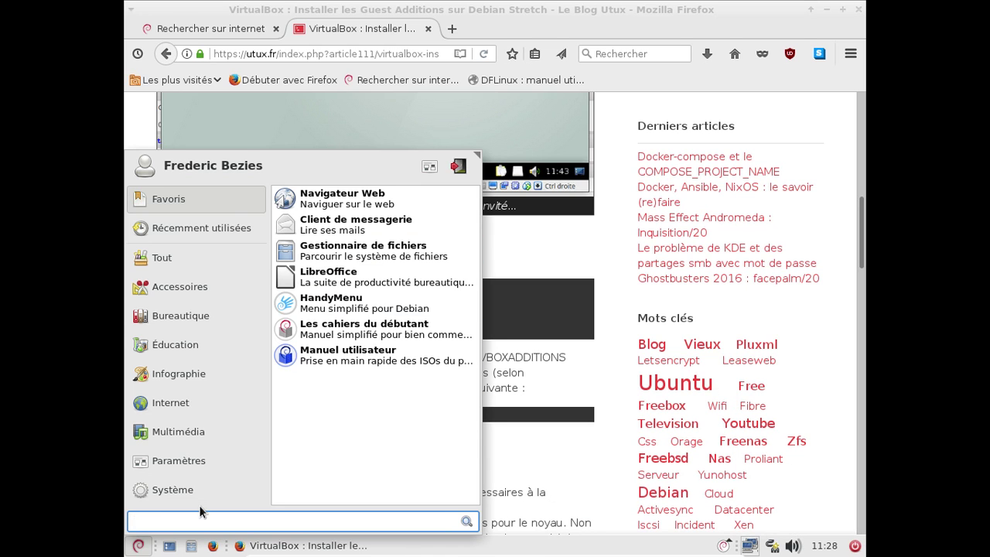
Launch Terminal from the Whisker menu, place it beside the page, and close the cdrom folder
text(termi)
key(Return)
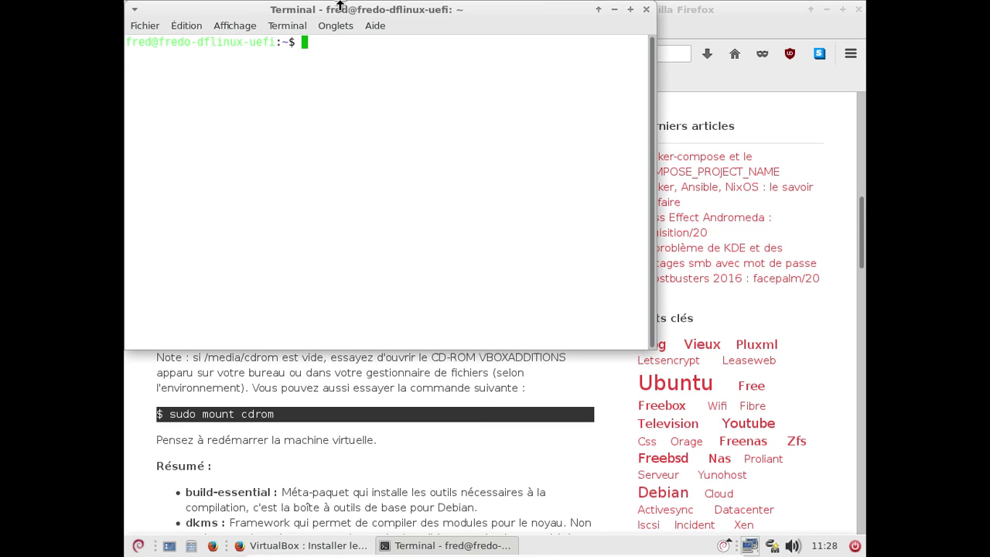
drag(341, 12, 517, 351)
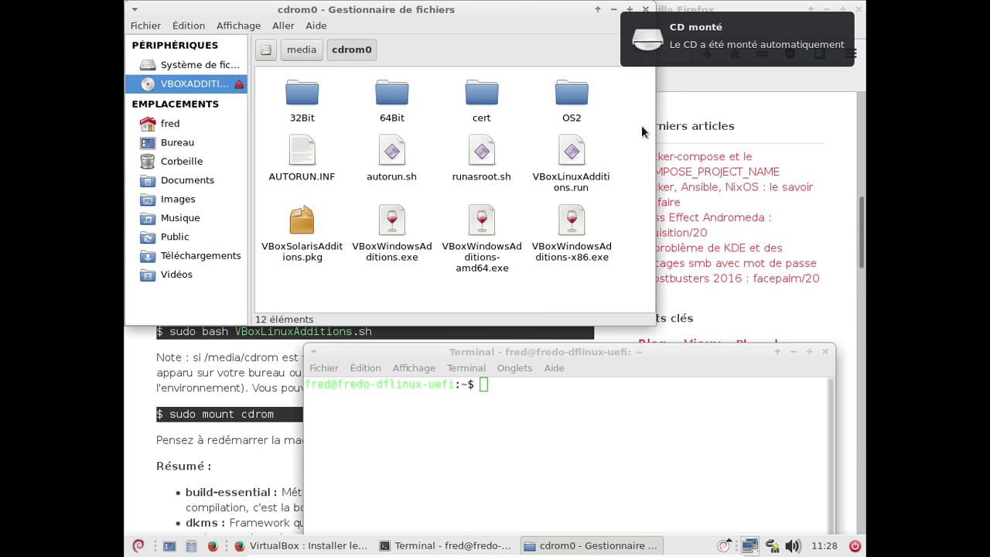
click(650, 17)
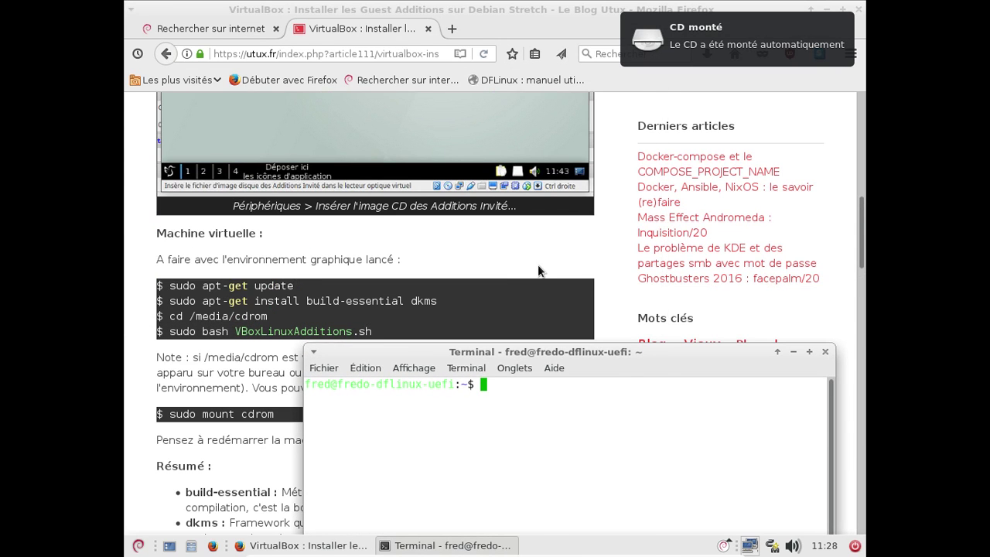
Paste sudo apt-get update from the tutorial into the terminal and run it with the account password
drag(294, 286, 171, 286)
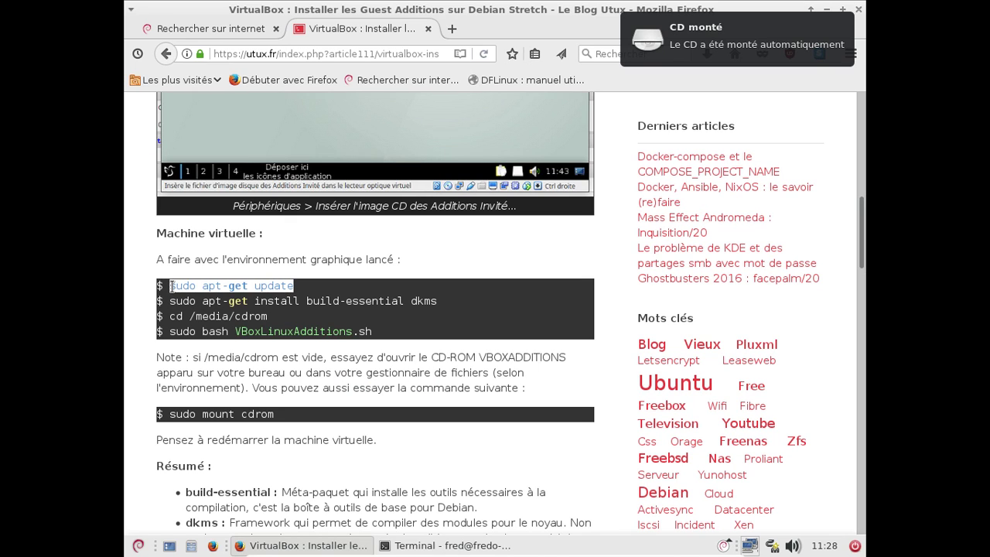
key(alt+Tab)
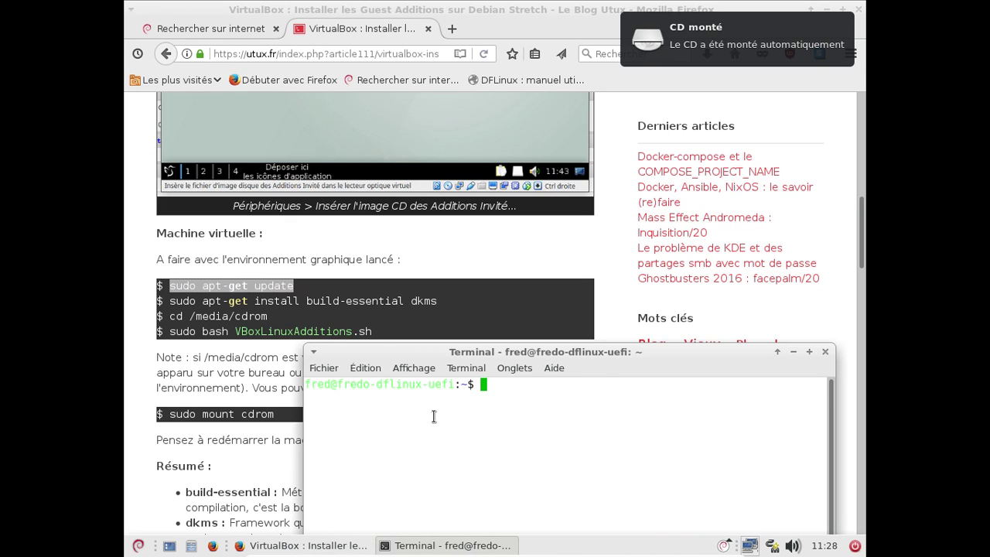
middle_click(434, 416)
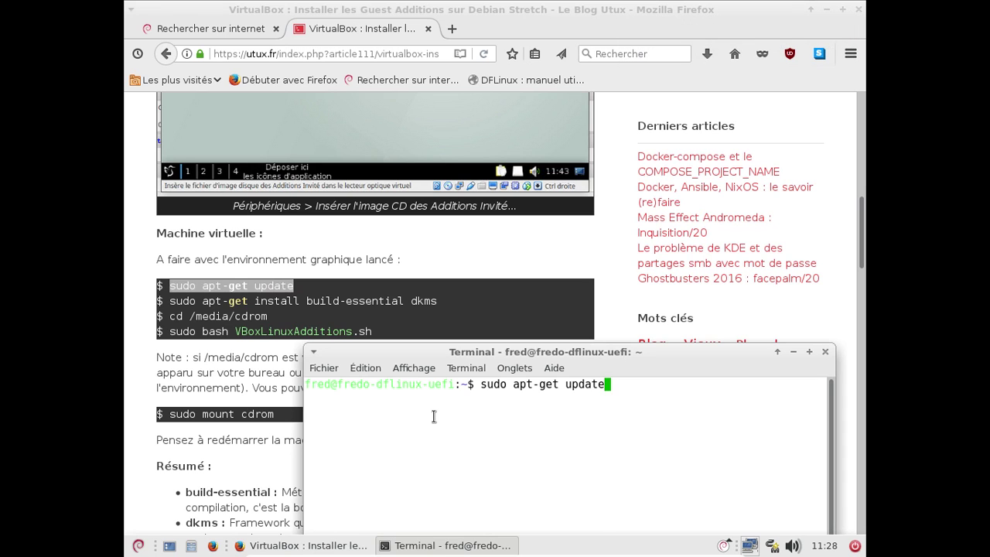
key(Return)
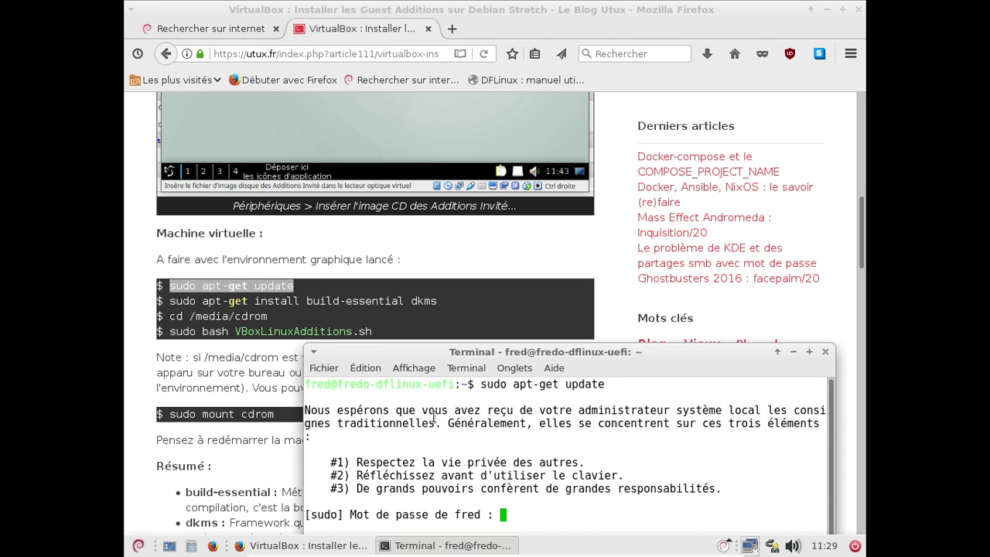
key(Return)
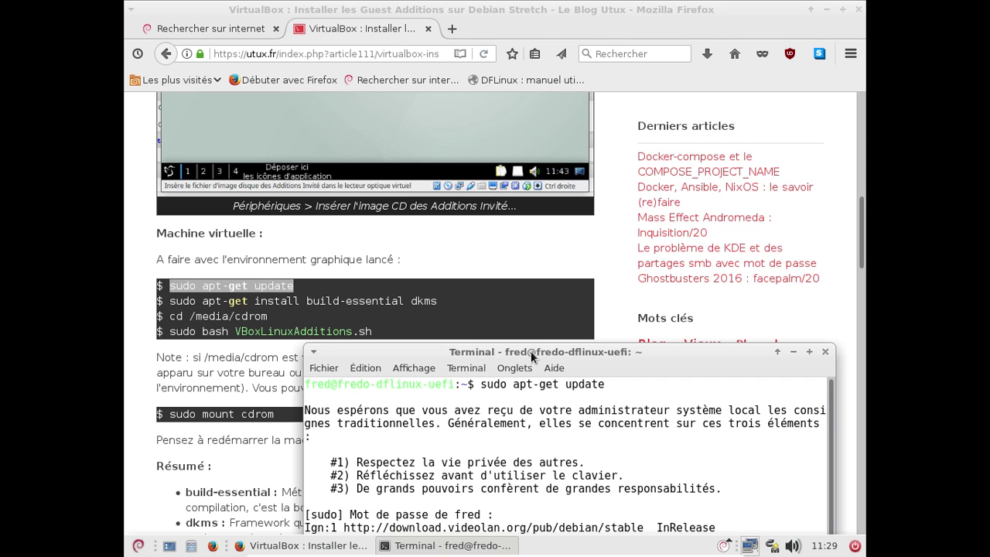
drag(534, 353, 628, 154)
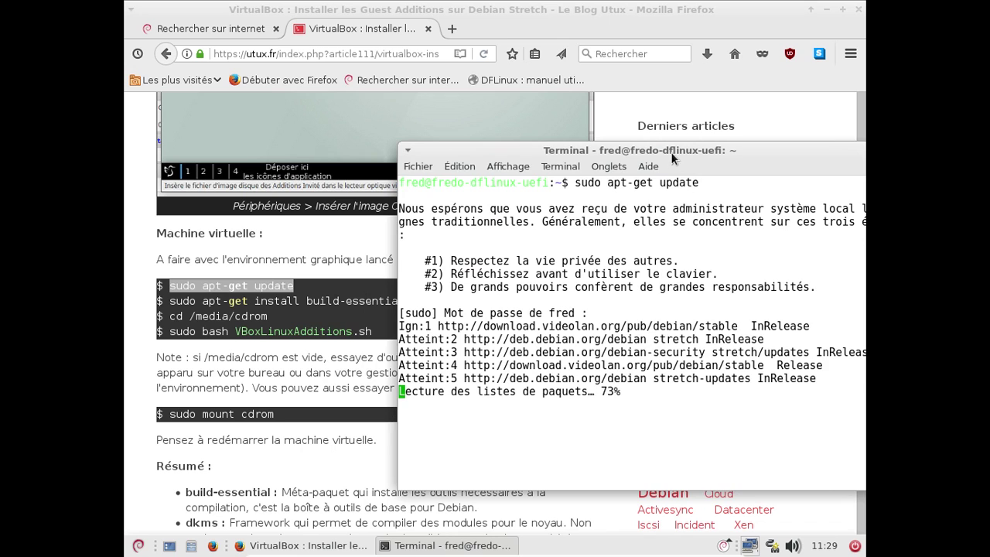
drag(656, 148, 563, 149)
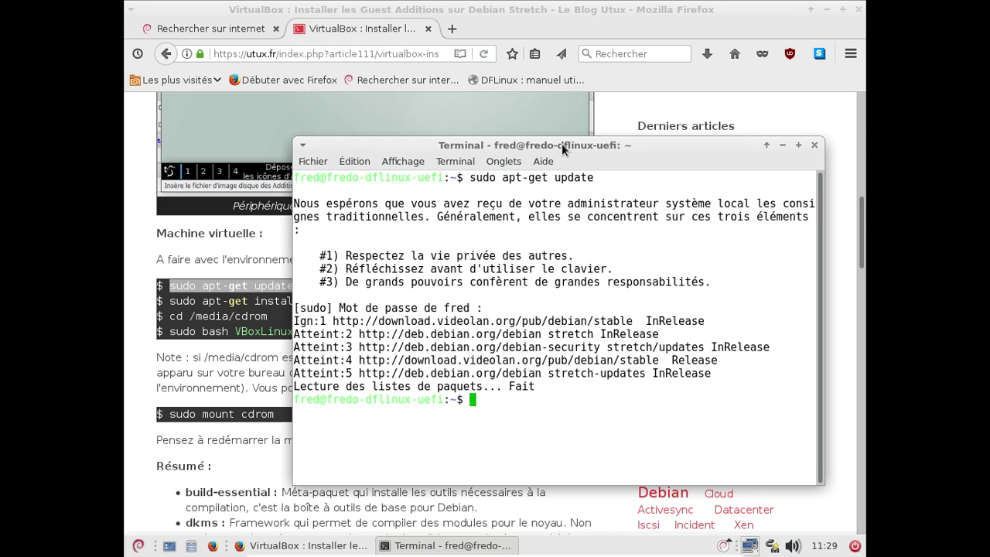
Copy sudo apt-get install build-essential dkms from the tutorial and run it in the terminal
click(287, 311)
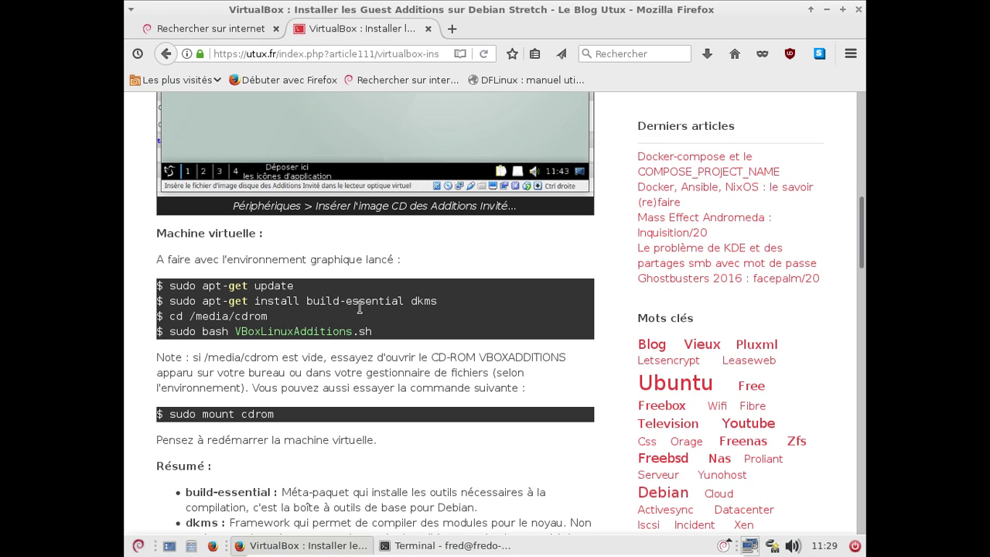
drag(439, 302, 168, 300)
key(ctrl+c)
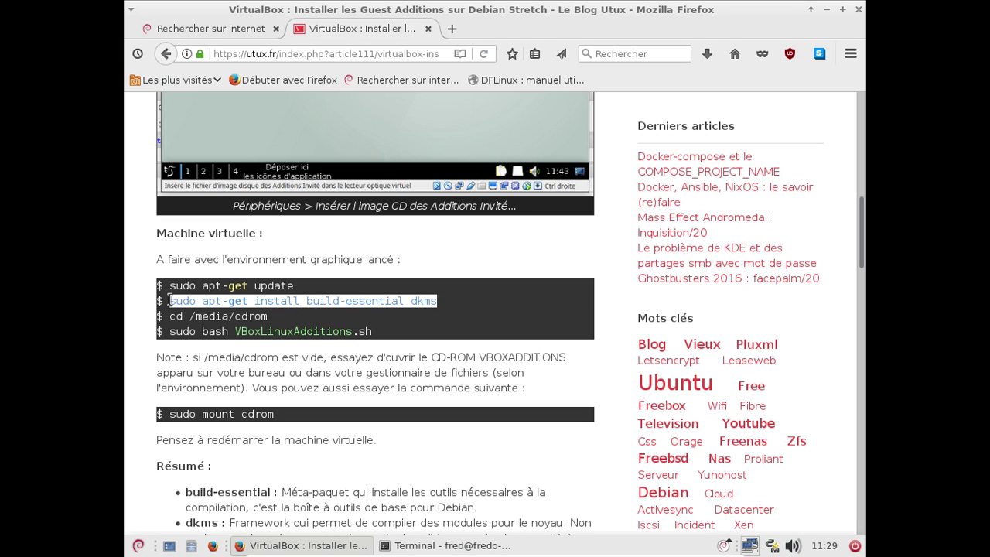
key(alt+Tab)
key(ctrl+shift+v)
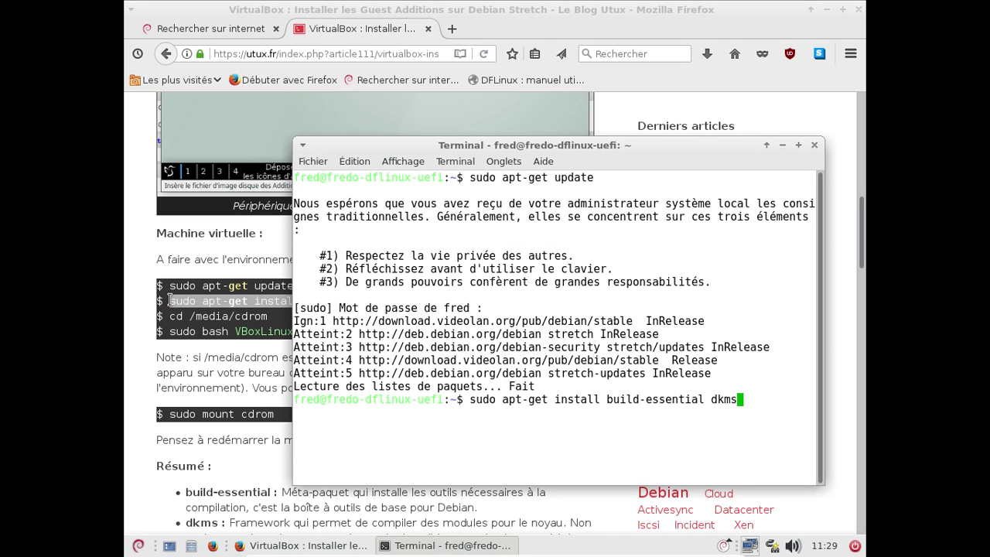
key(Return)
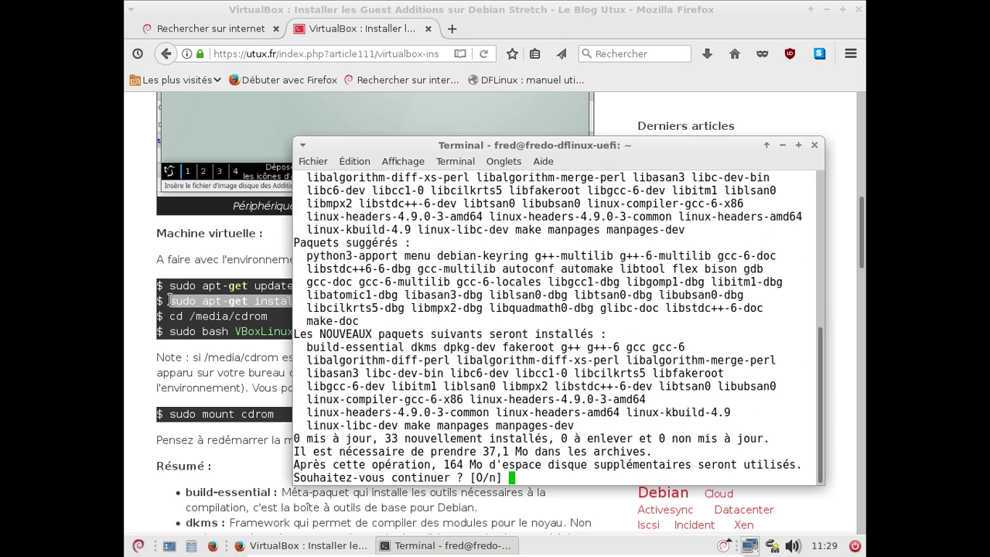
Accept the [O/n] prompt to install the 33 new packages including build-essential and dkms
key(Return)
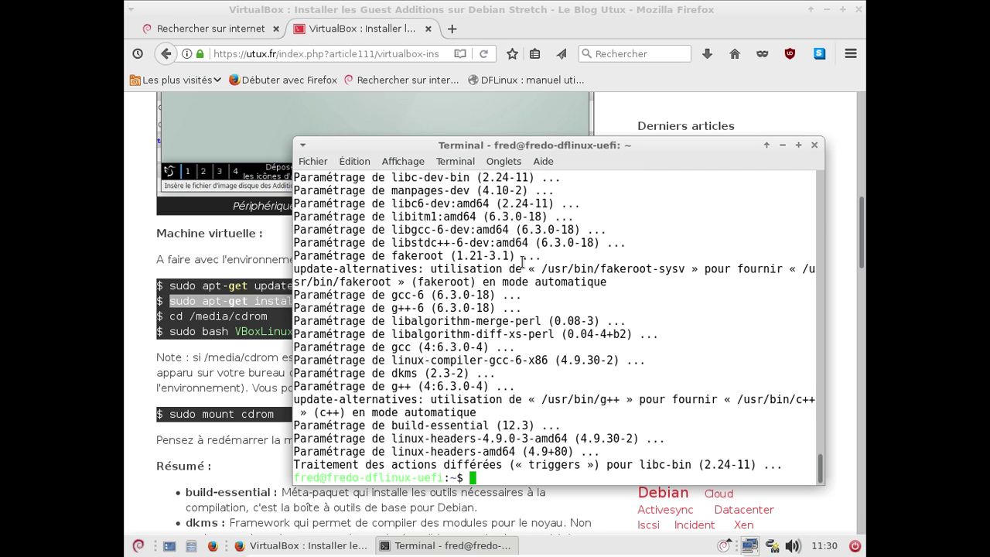
Change into /media/cdrom and list the CD's files
text(cd /media/cdrom)
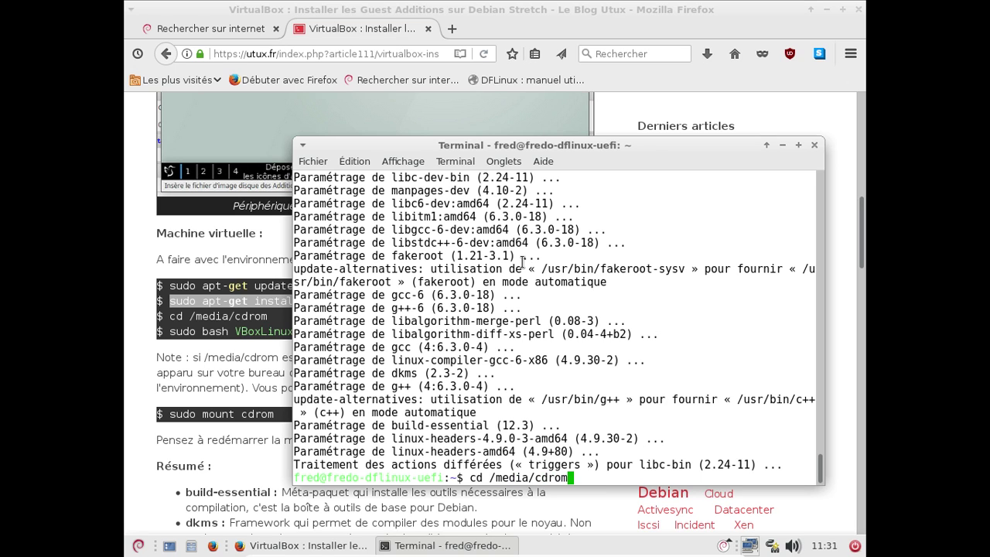
key(Return)
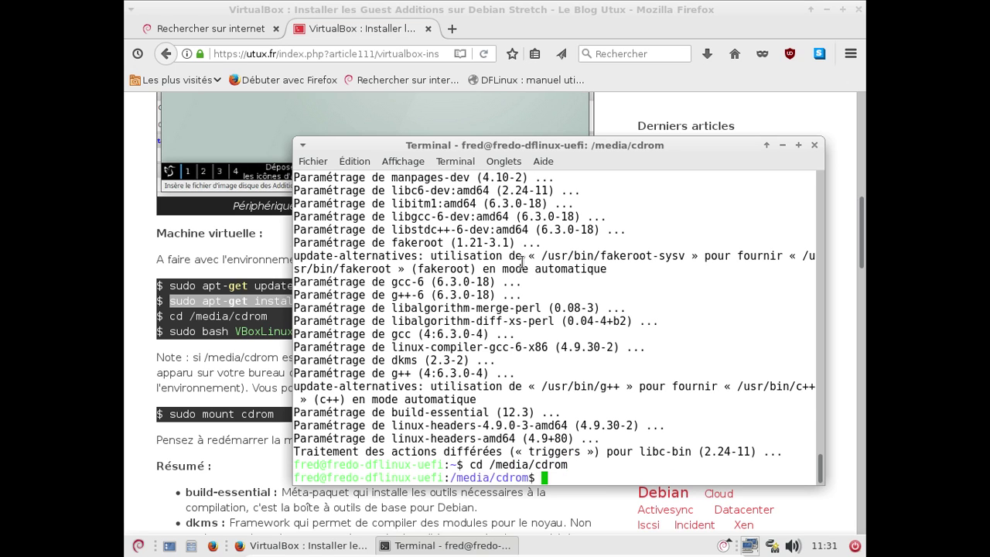
text(ls)
key(Return)
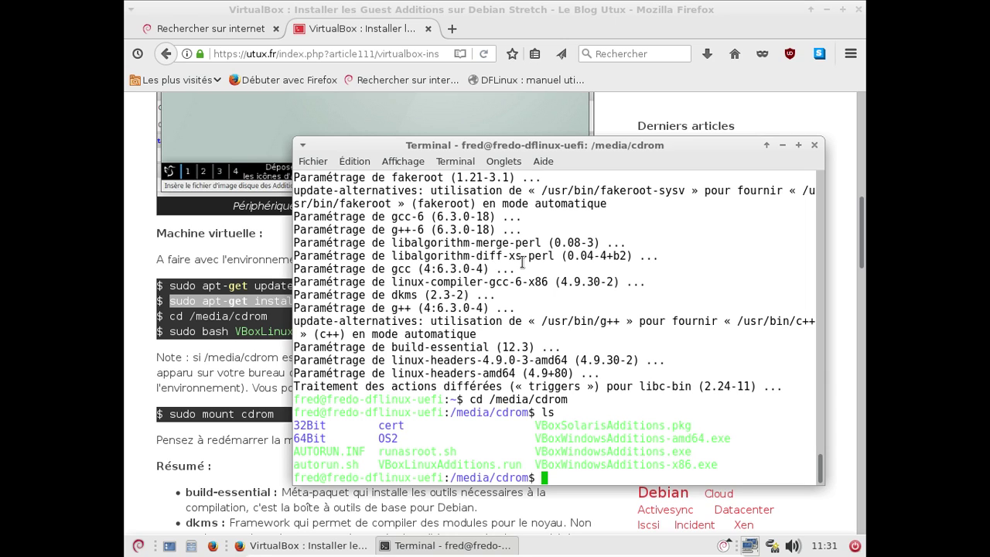
Run sudo bash VBoxLinuxAdditions.run using Tab completion, then close the Firefox window
text(sudo bas)
text(h VB)
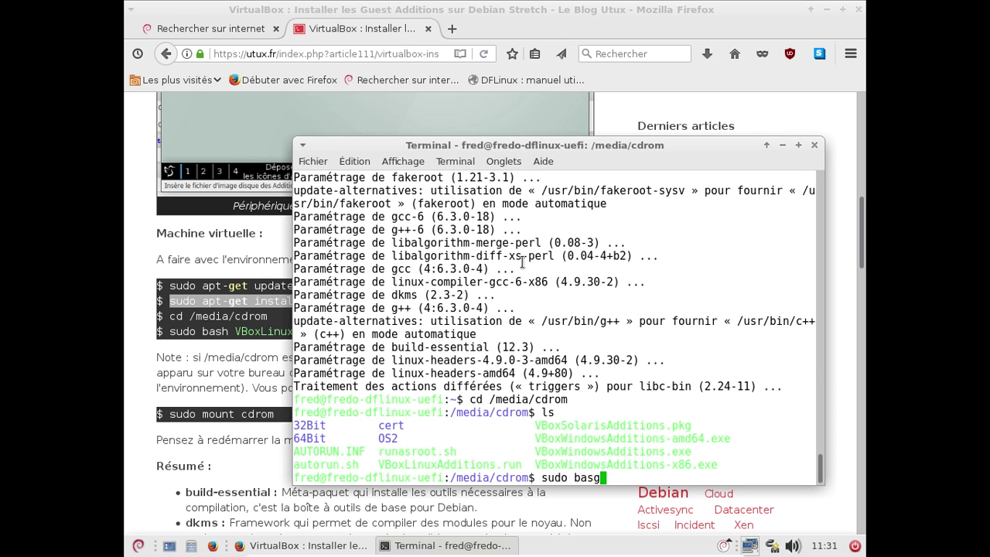
key(Tab)
text(L)
key(Tab)
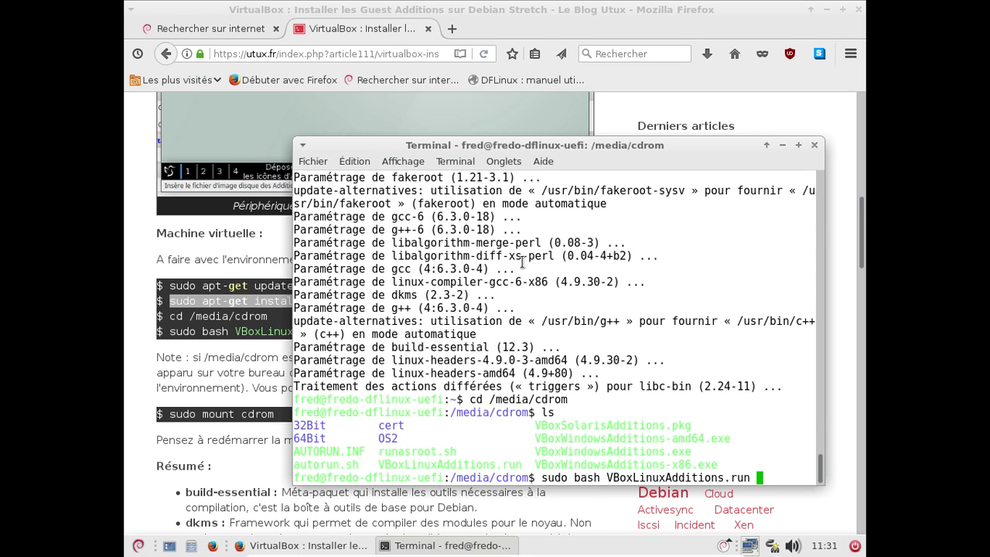
key(Return)
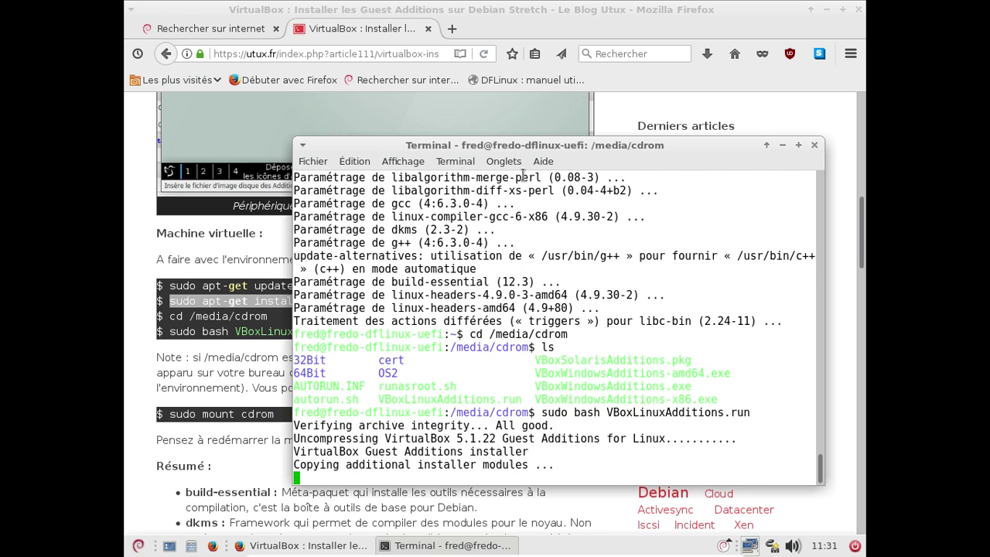
click(859, 10)
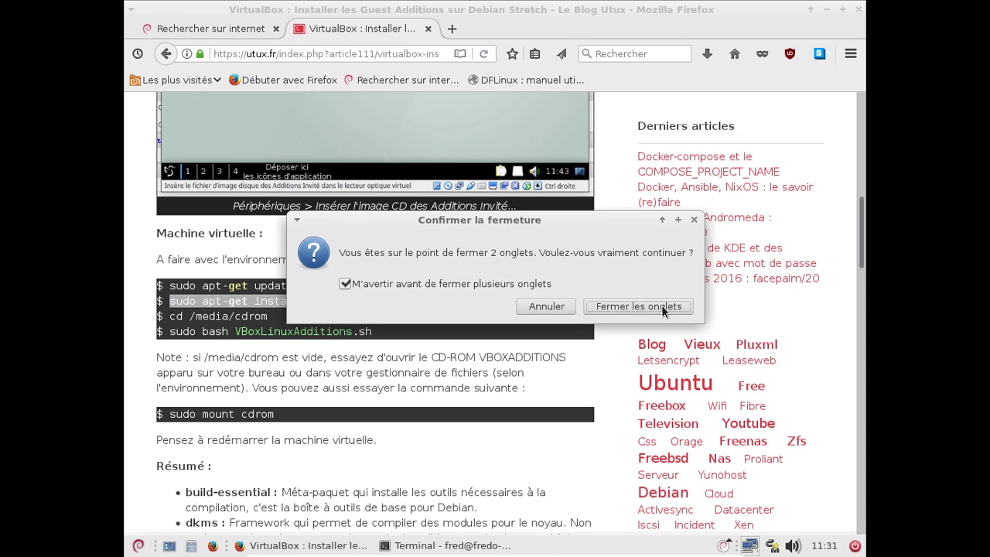
Confirm closing both Firefox tabs and open a blank LibreOffice Writer document
click(661, 304)
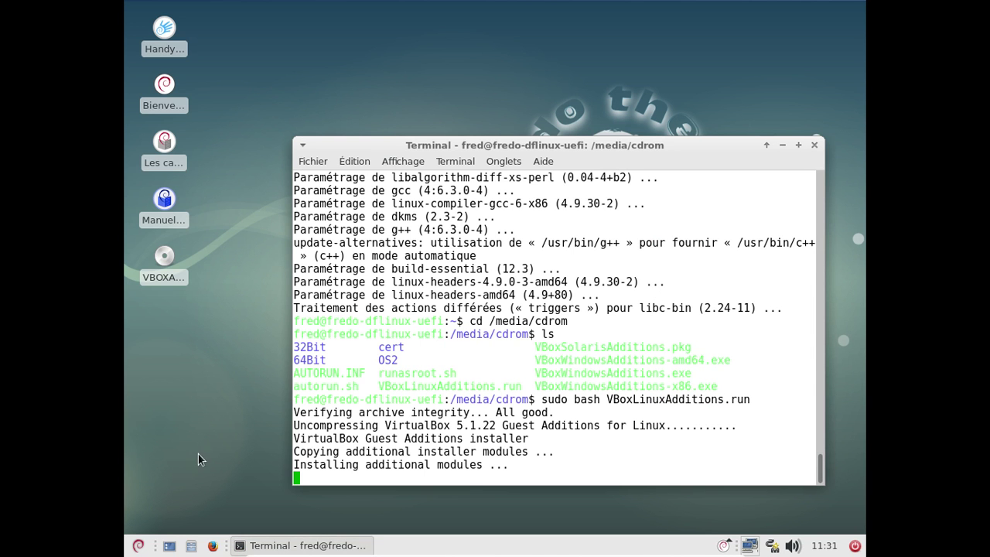
click(137, 546)
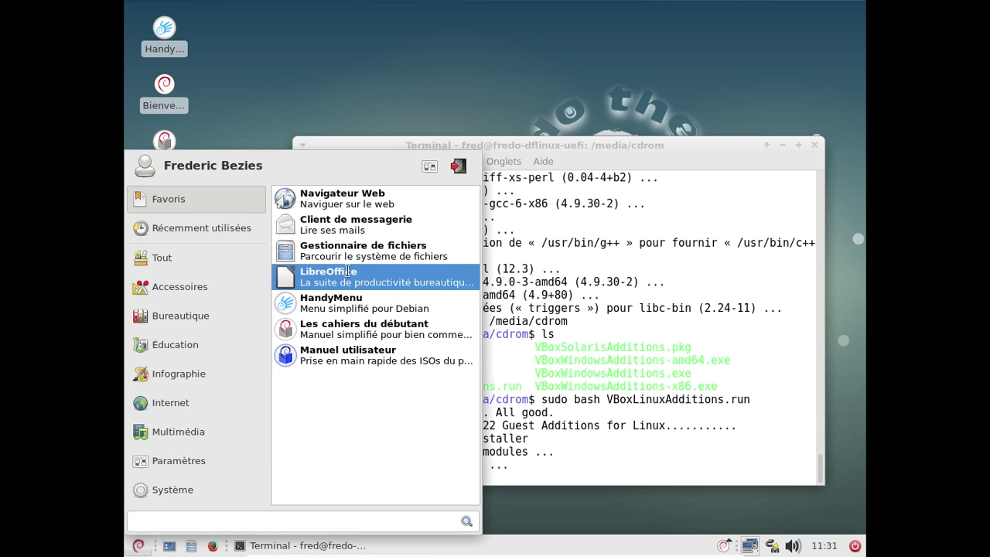
click(347, 272)
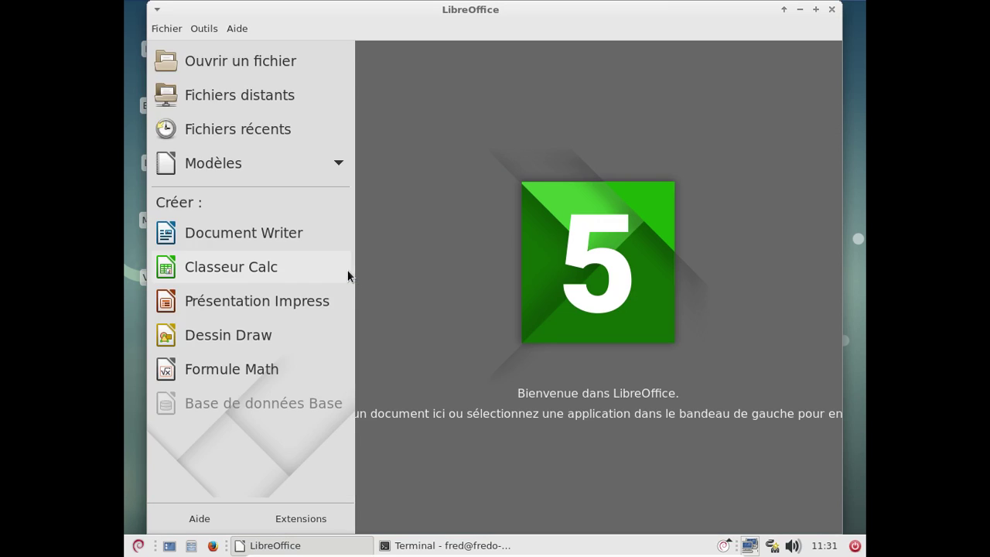
click(276, 239)
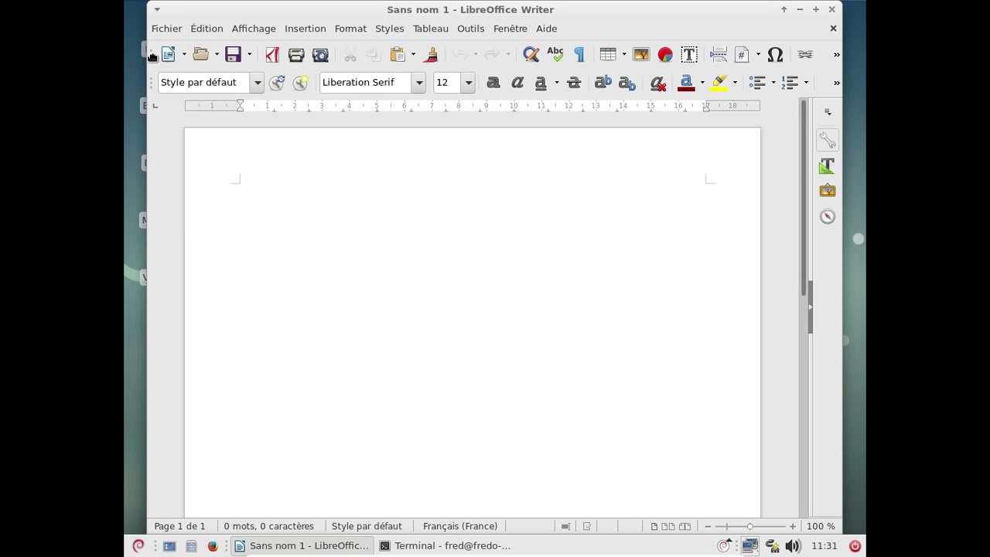
Check the LibreOffice version 5.2.7.2 in Aide > À propos, then close Writer
click(549, 29)
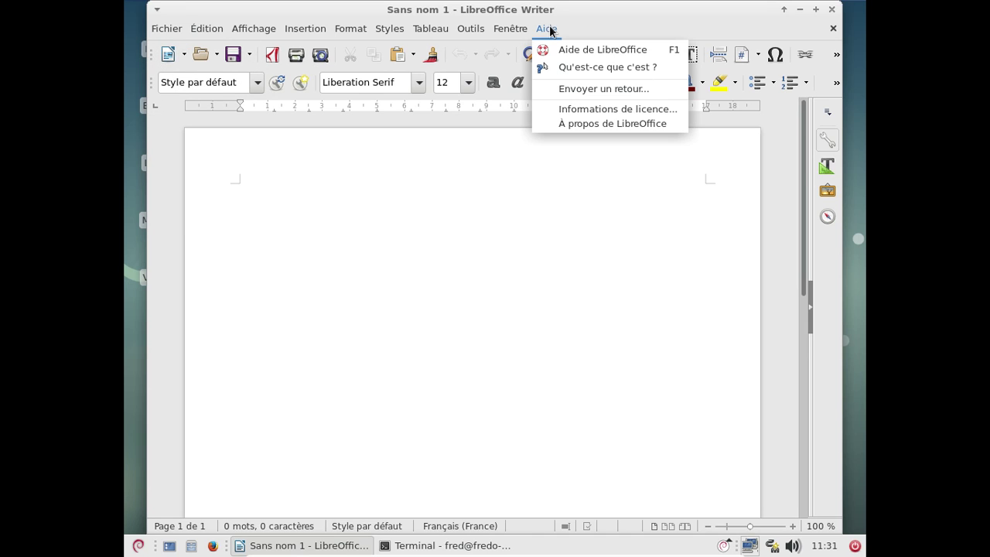
click(589, 124)
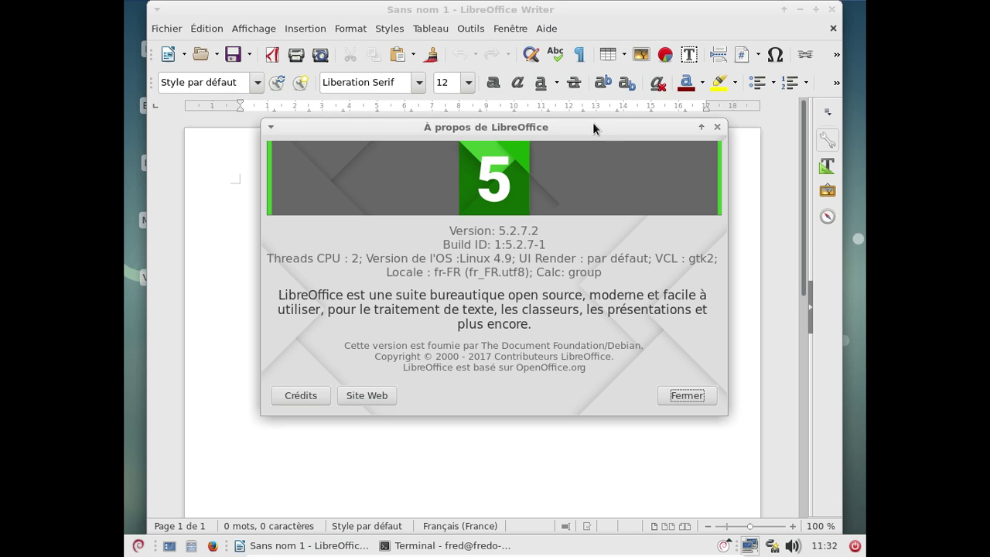
click(670, 396)
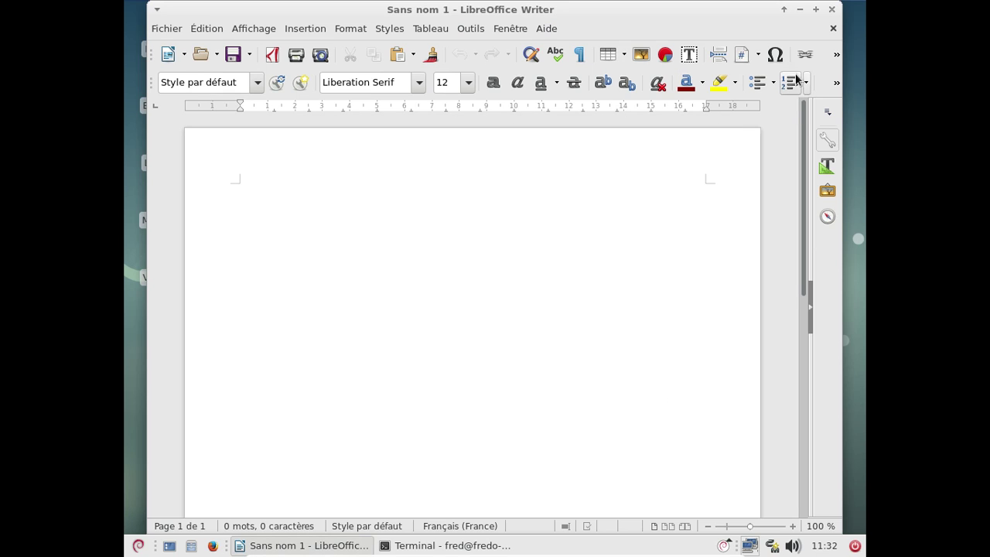
click(833, 11)
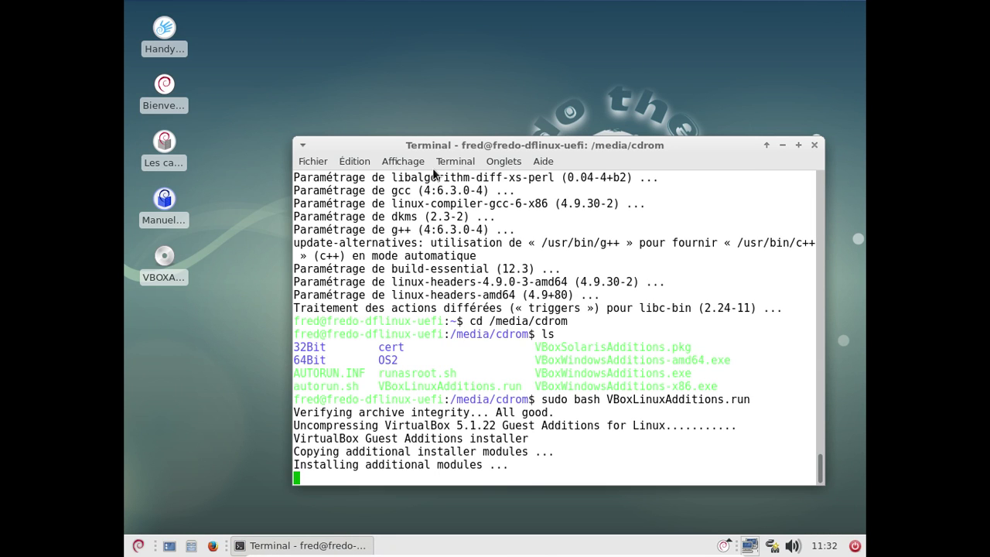
Select then deselect the Manuel utilisateur desktop icon, and drag the terminal up and left
click(163, 204)
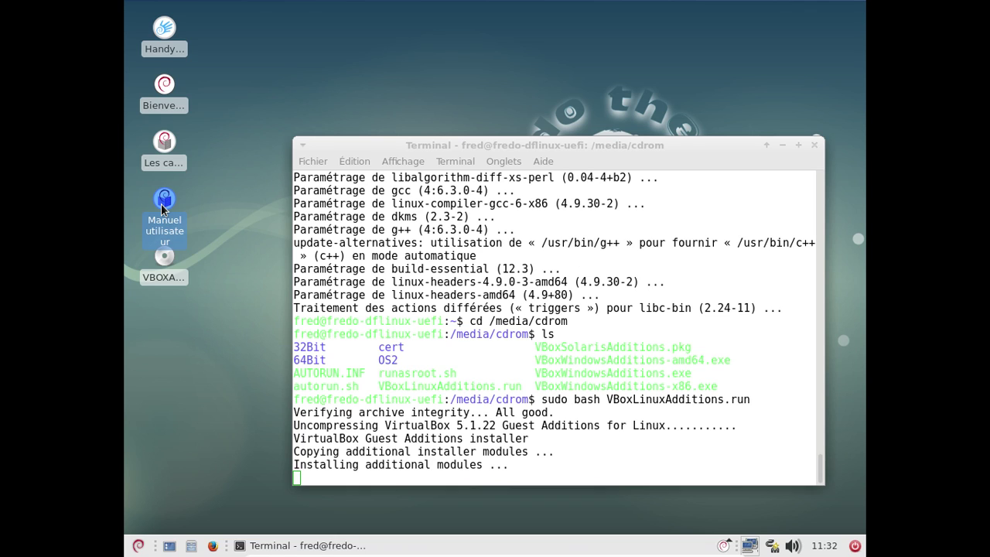
click(244, 214)
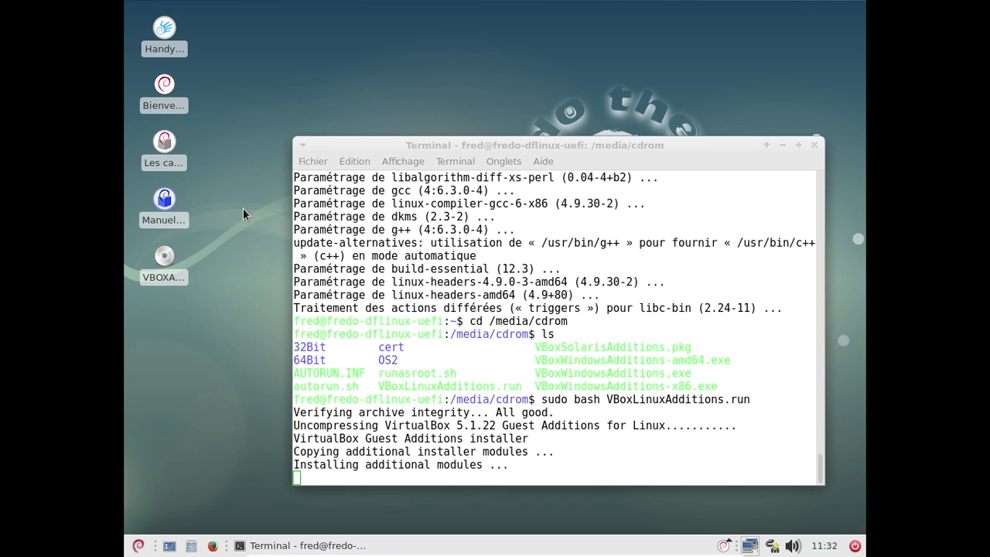
drag(437, 143, 417, 72)
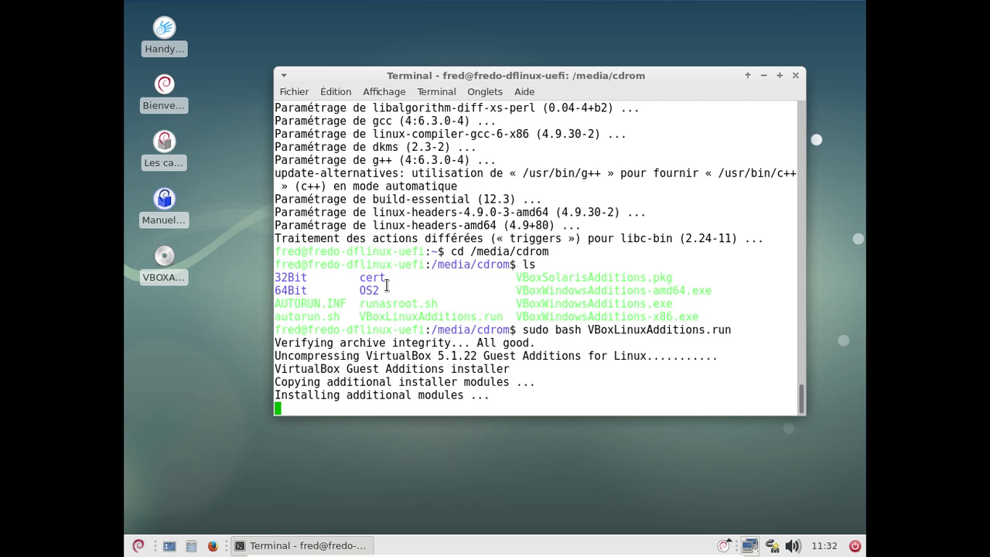
double_click(164, 263)
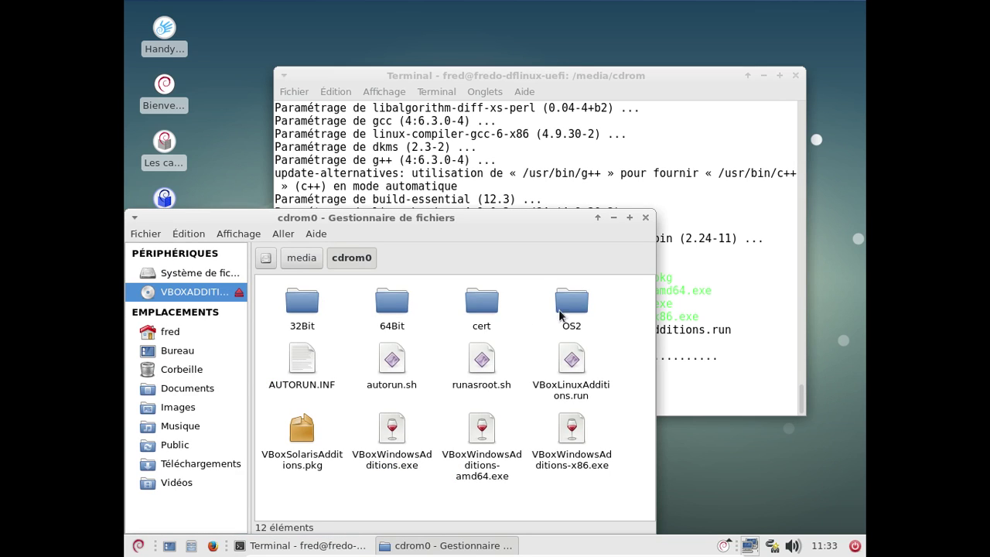
double_click(571, 305)
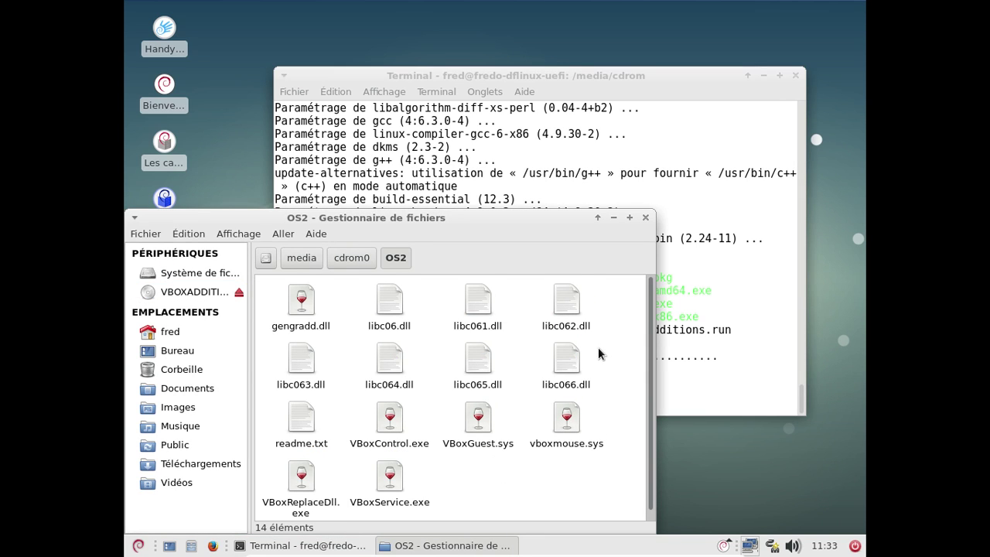
scroll(598, 353, down, 1)
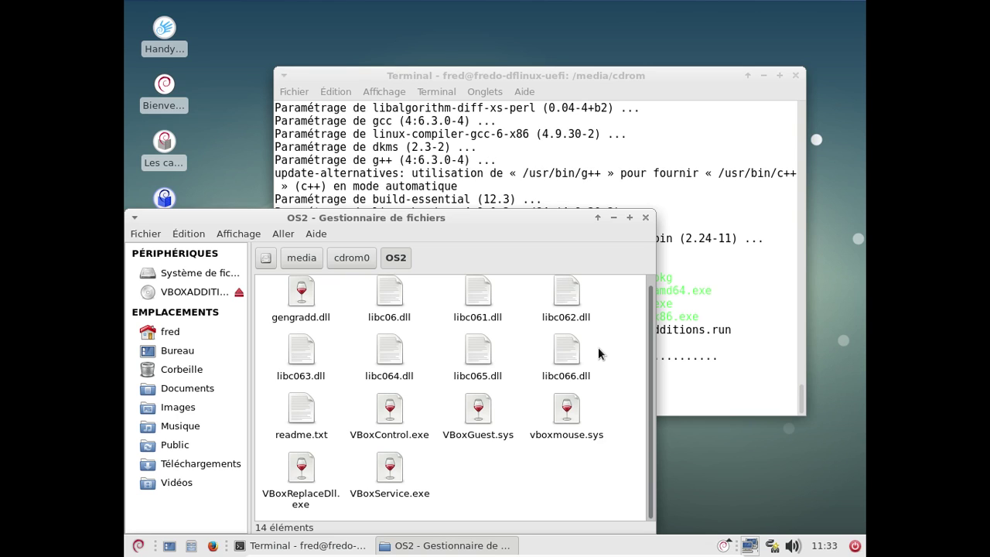
click(356, 261)
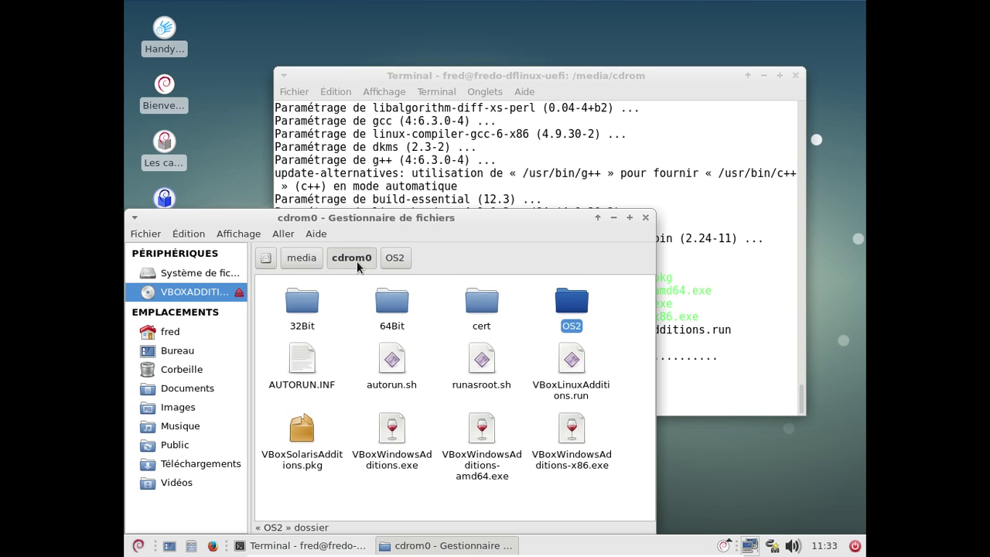
click(646, 218)
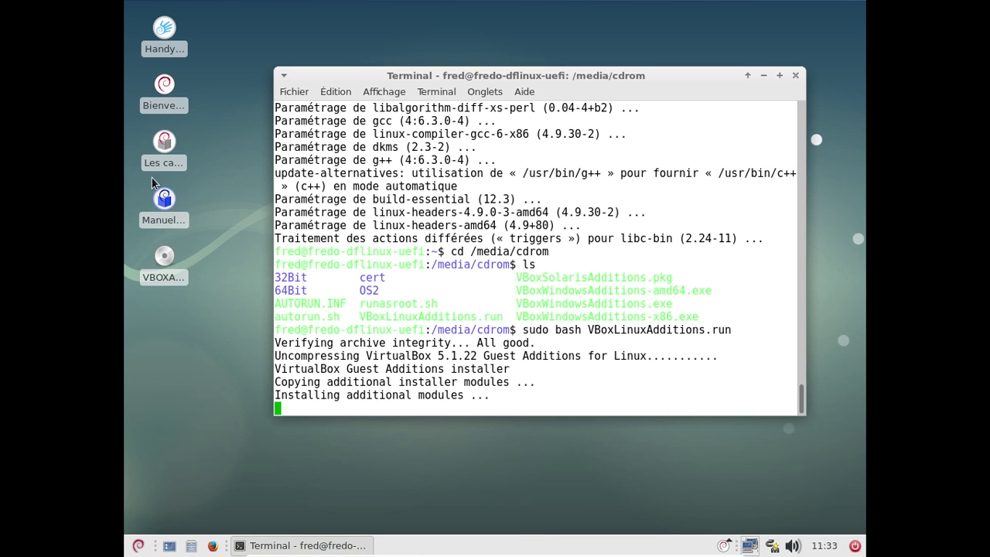
Open Manuel utilisateur from the home folder in Thunar, then close Thunar
click(191, 546)
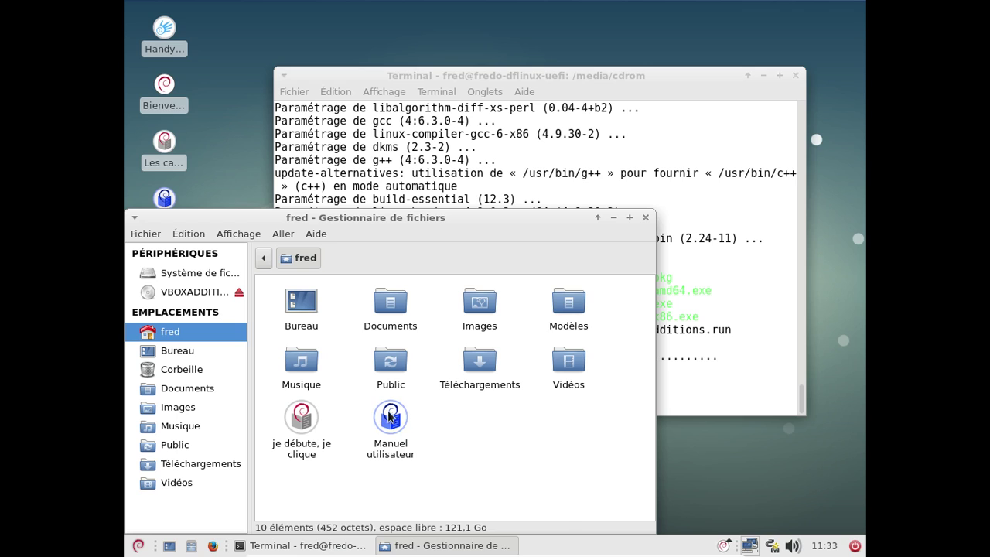
click(391, 416)
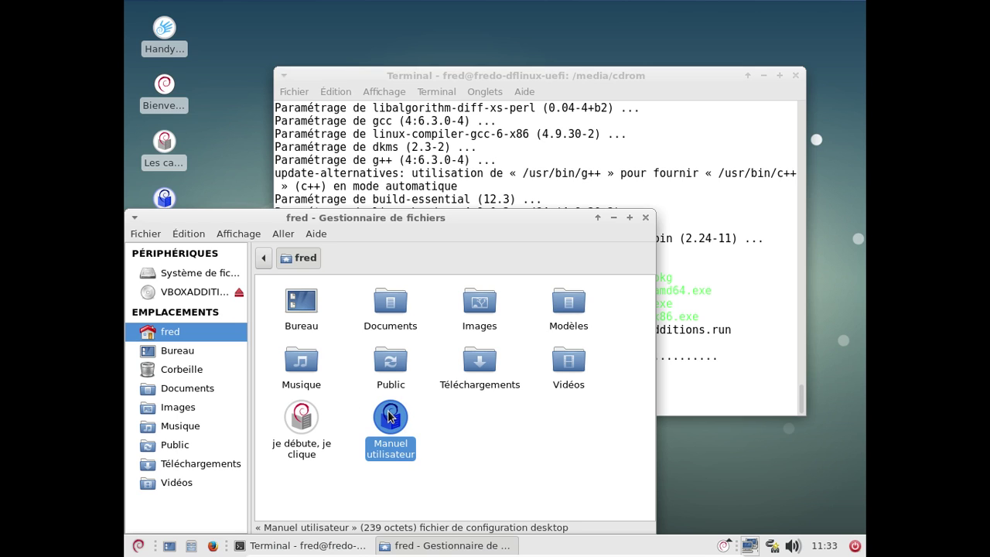
double_click(391, 416)
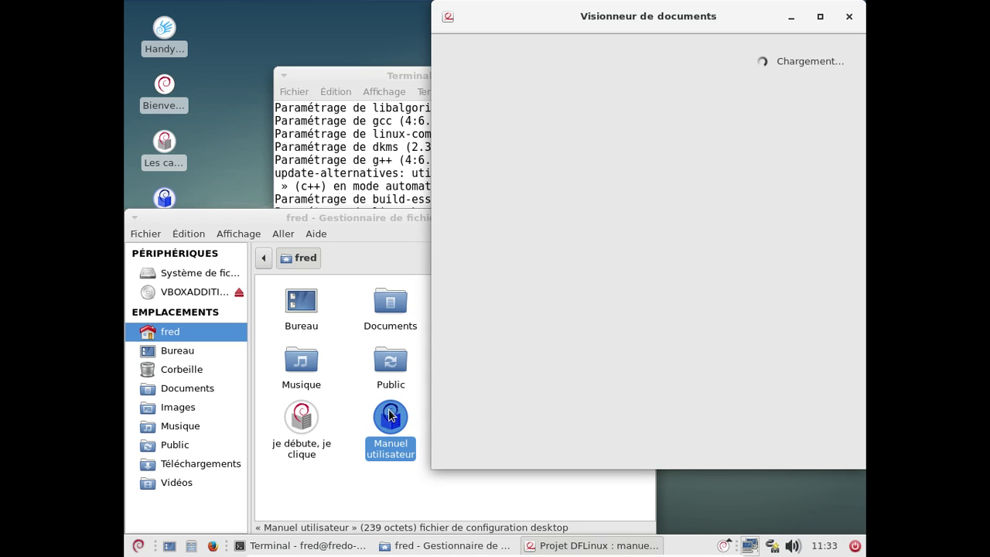
click(371, 220)
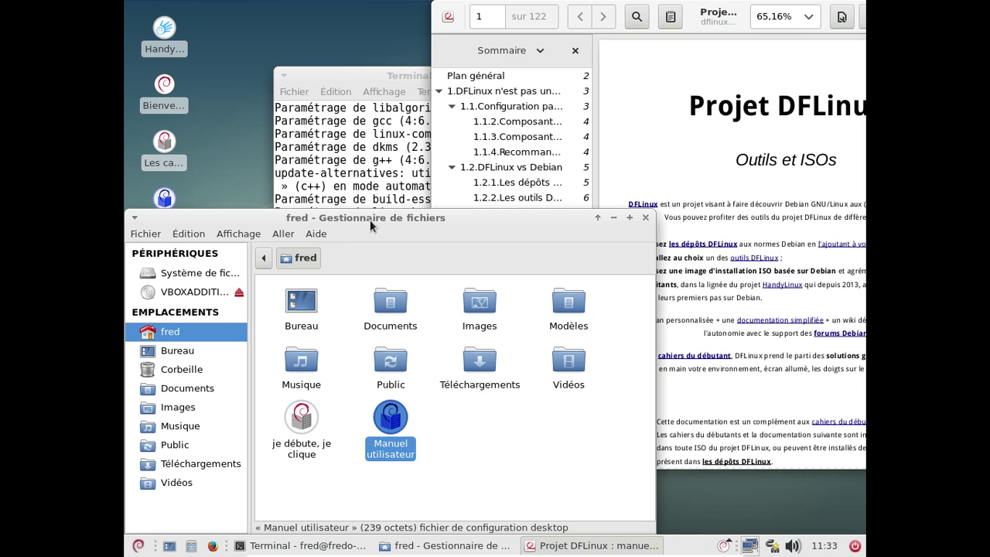
click(645, 219)
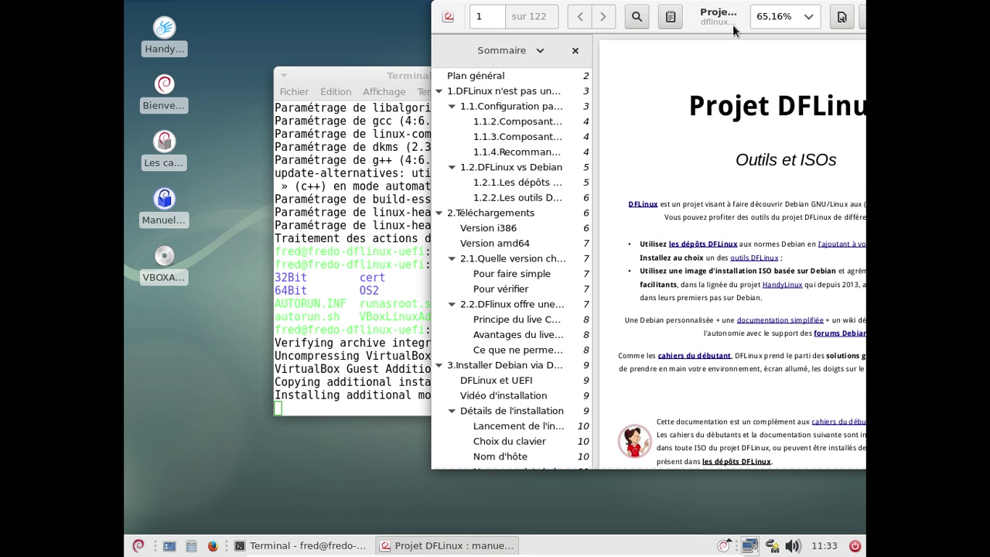
Read pages 1–3 of the DFLinux user manual in Evince, then close it
drag(706, 21, 462, 21)
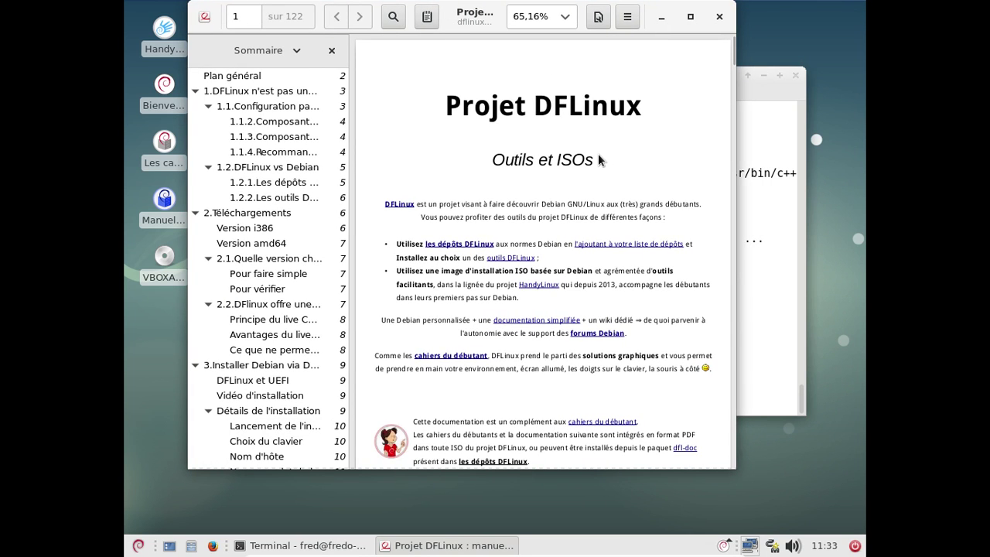
scroll(598, 153, down, 10)
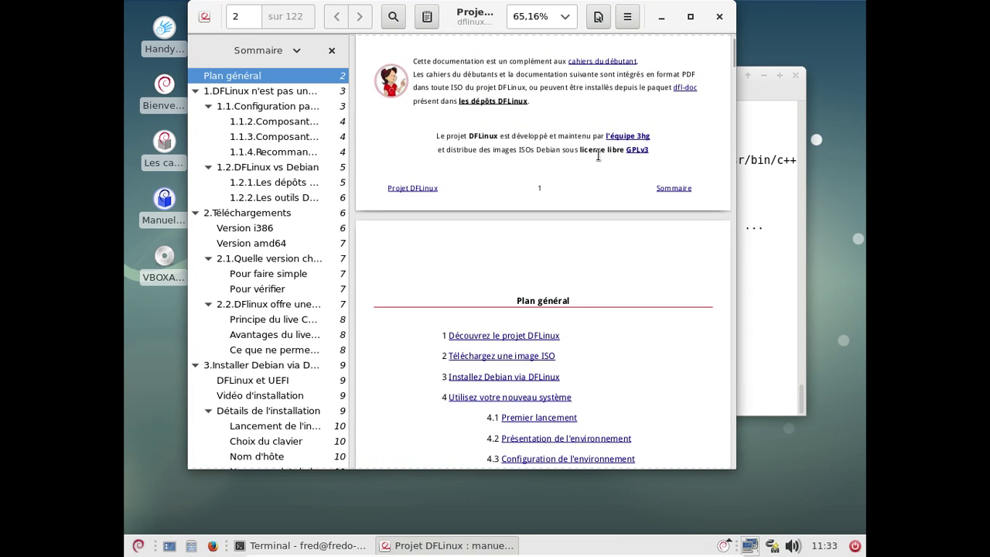
scroll(598, 153, down, 8)
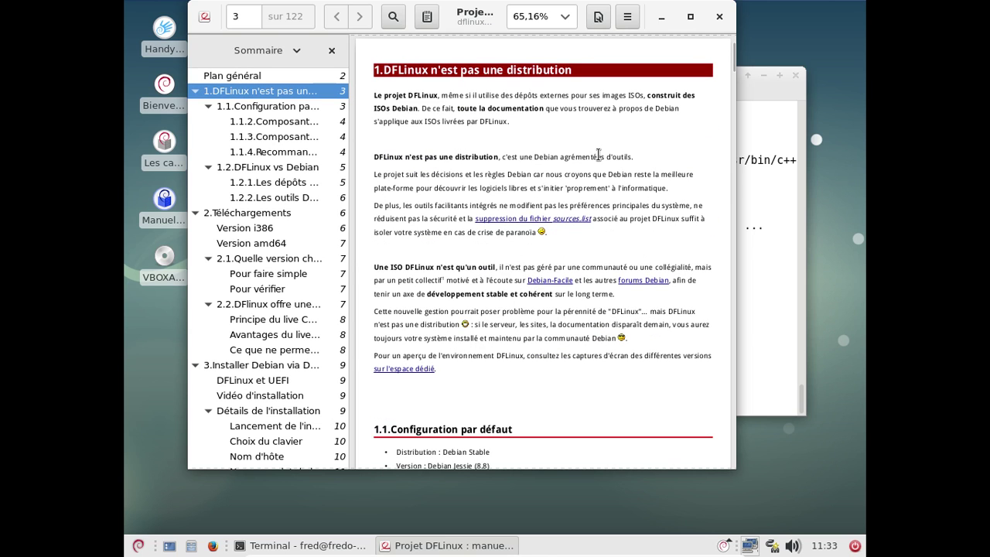
scroll(598, 155, down, 4)
scroll(598, 155, up, 2)
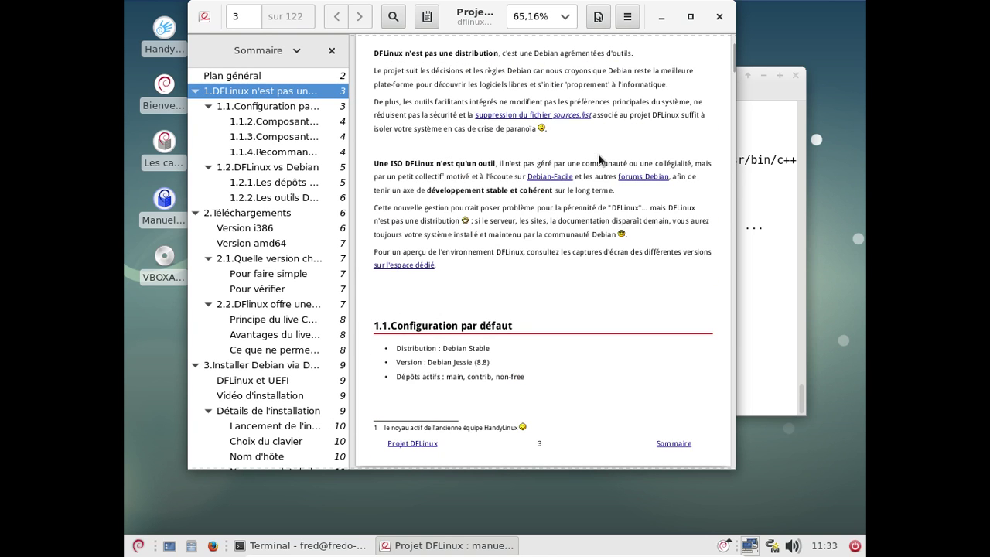
scroll(598, 159, up, 2)
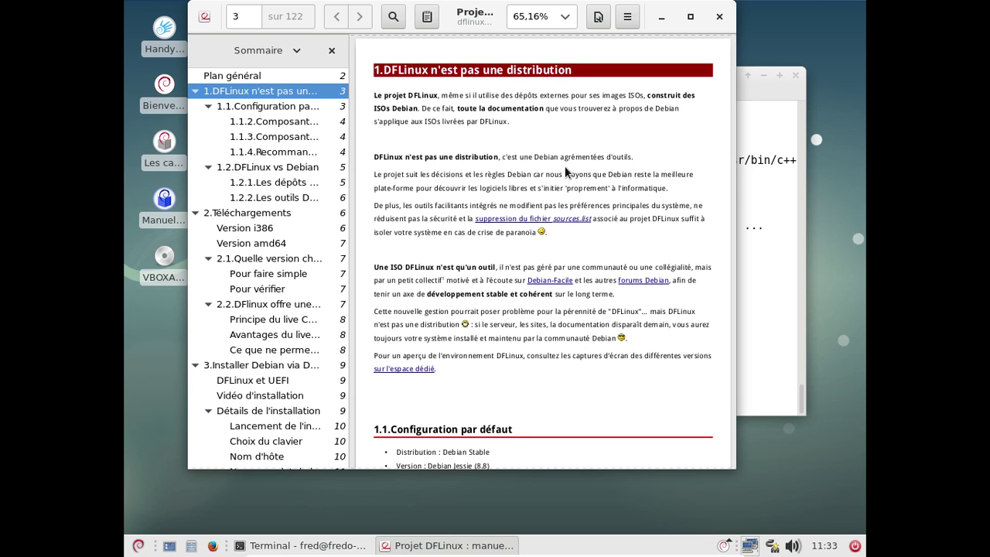
scroll(565, 171, down, 4)
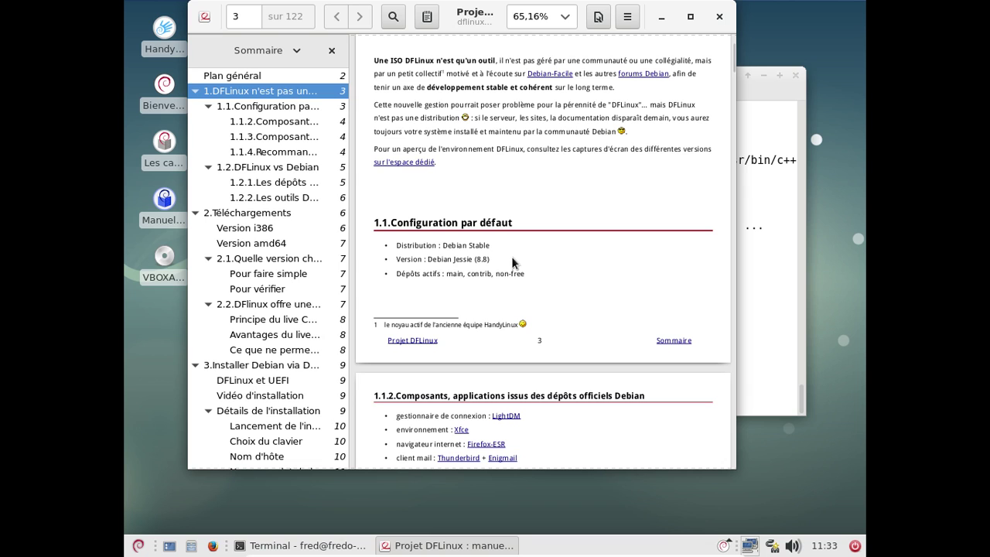
click(719, 16)
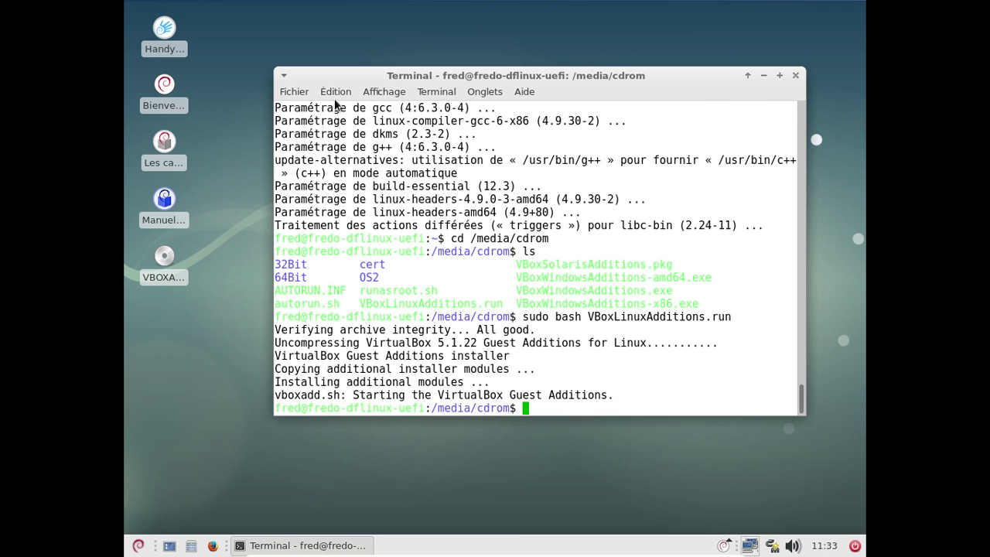
Glance at Les cahiers du débutant, close it and the terminal, and bring up the shutdown choices
double_click(165, 142)
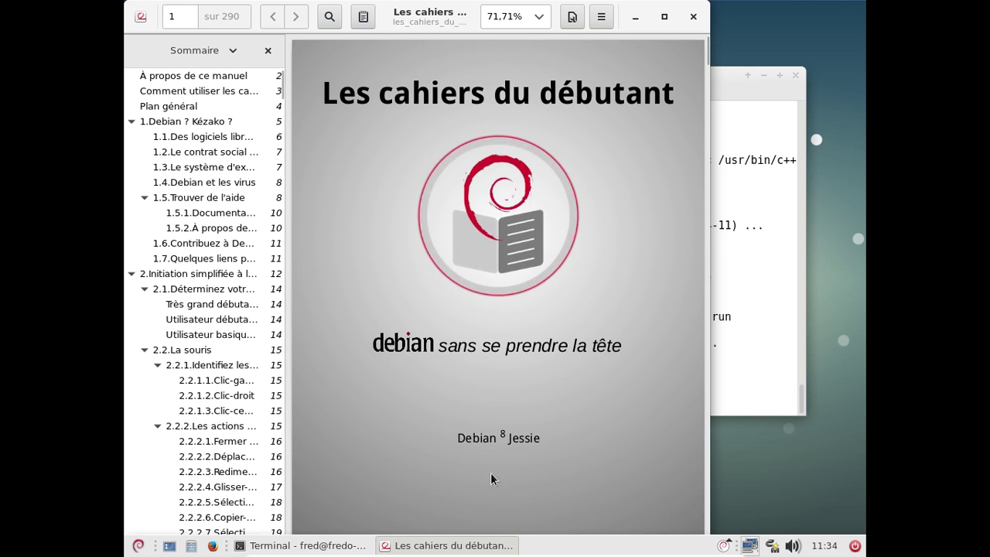
click(693, 19)
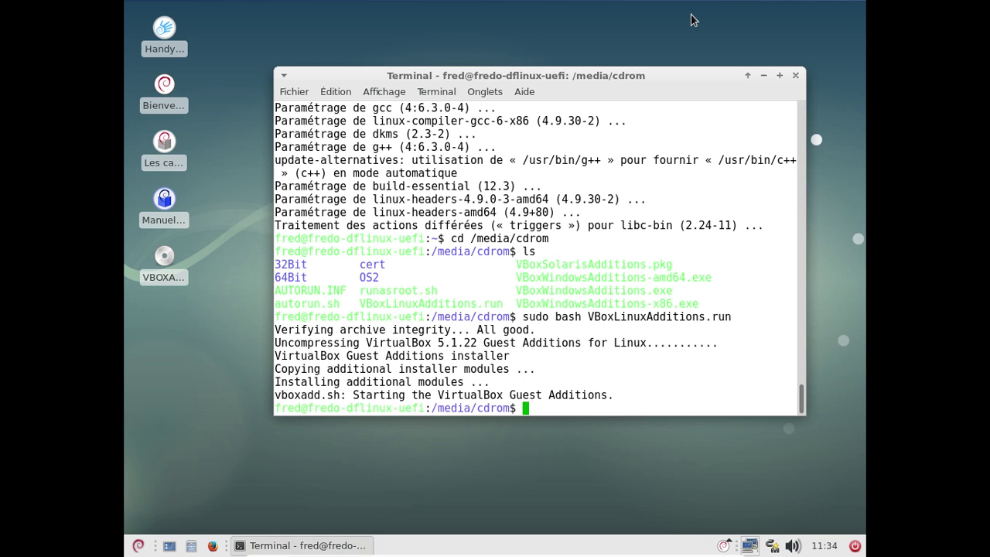
click(794, 76)
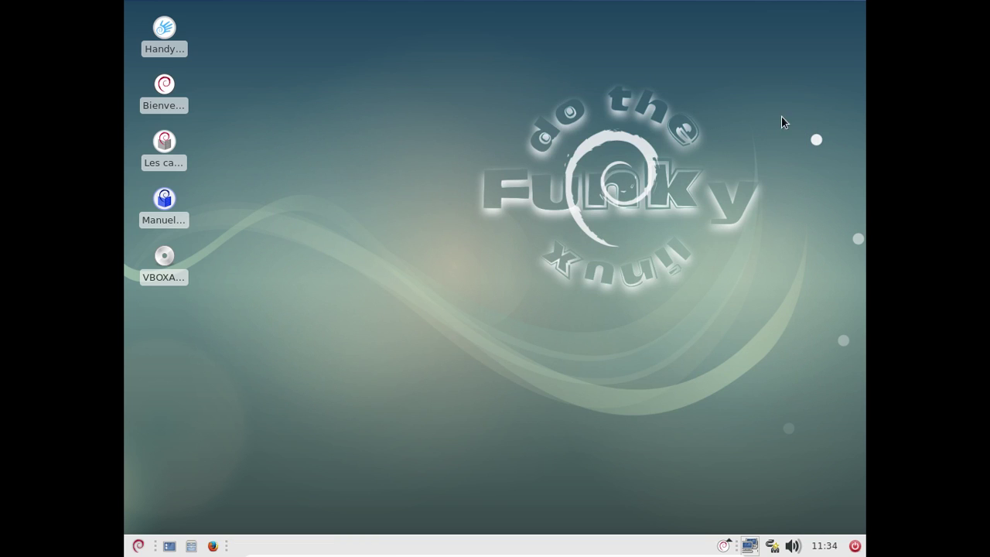
click(854, 545)
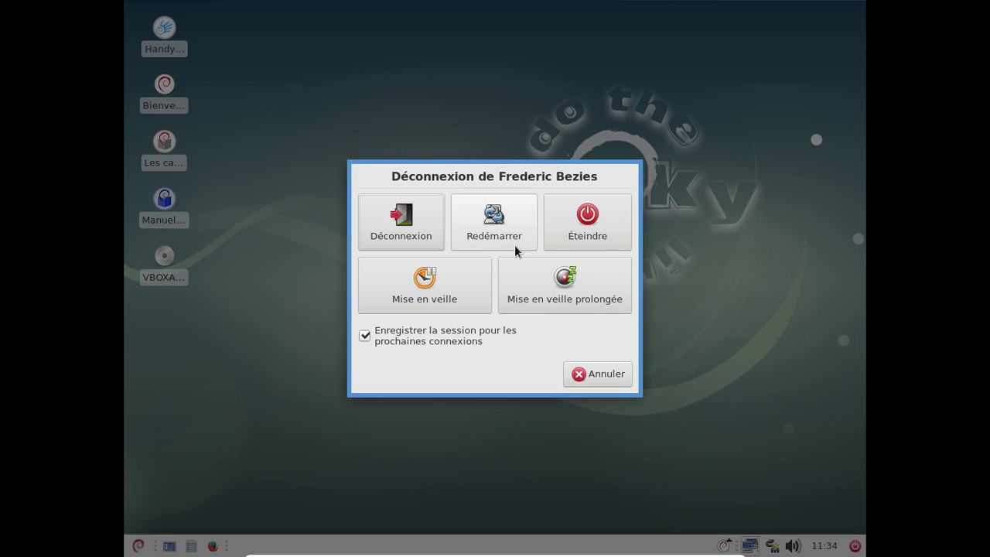
Restart DFLinux, boot Debian straight from GRUB, and log back in with the user password
click(510, 239)
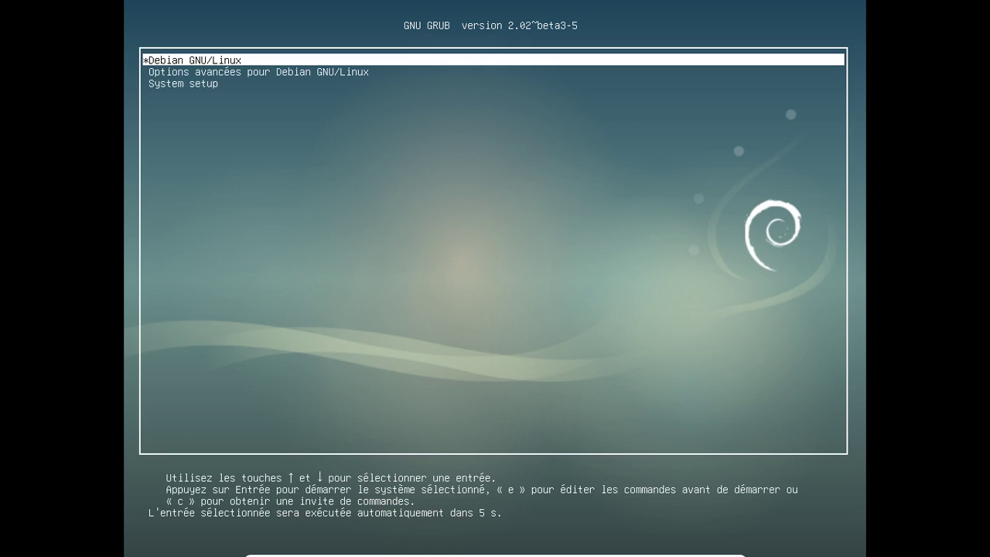
key(Return)
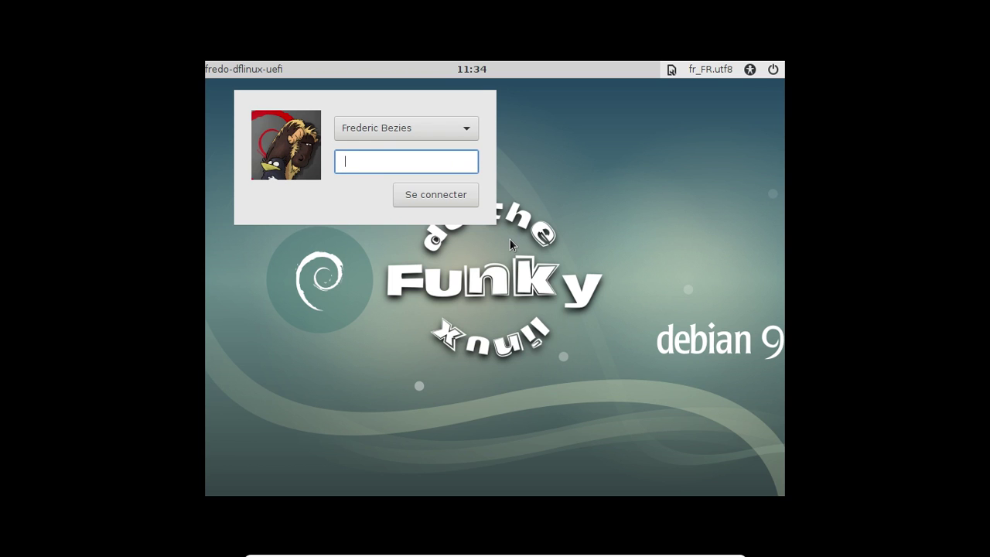
text(••••••••)
key(Return)
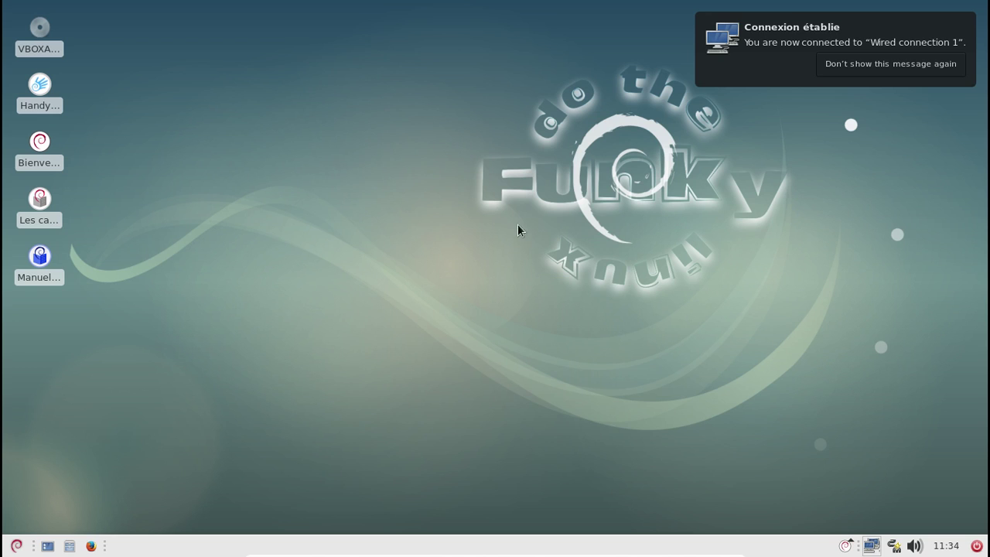
Dismiss the network notice and force-eject the Guest Additions CD via Périphériques > Lecteurs optiques
click(964, 22)
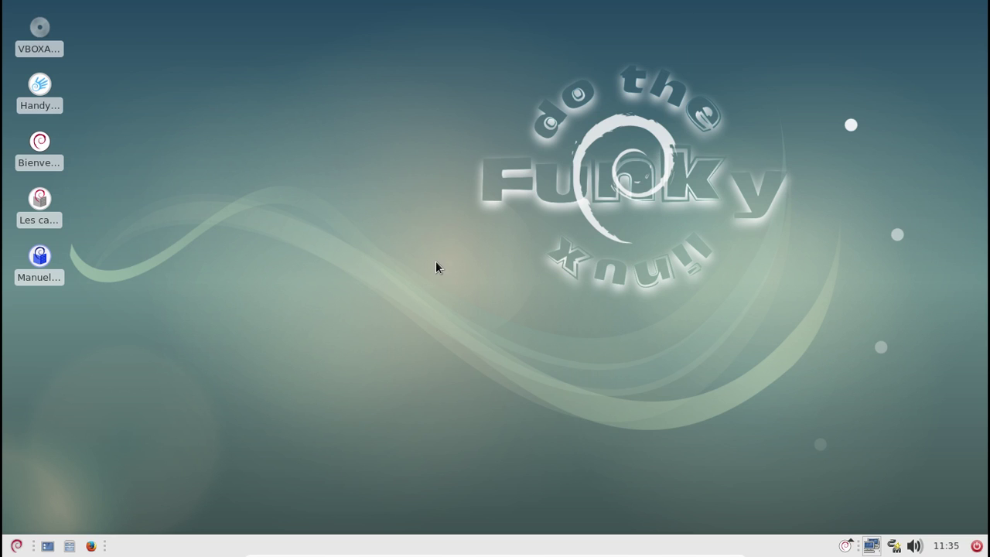
right_click(35, 46)
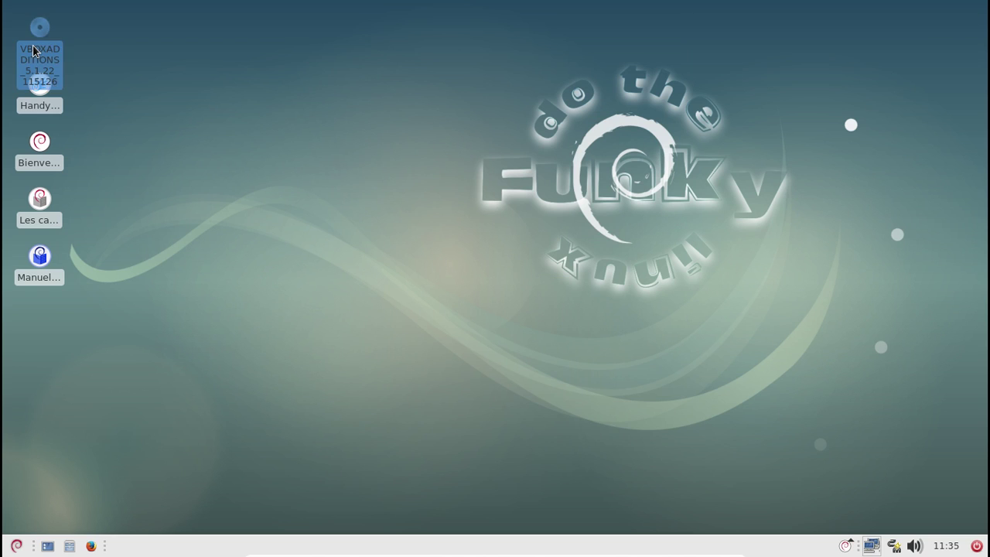
click(89, 75)
mouse_move(441, 553)
click(514, 550)
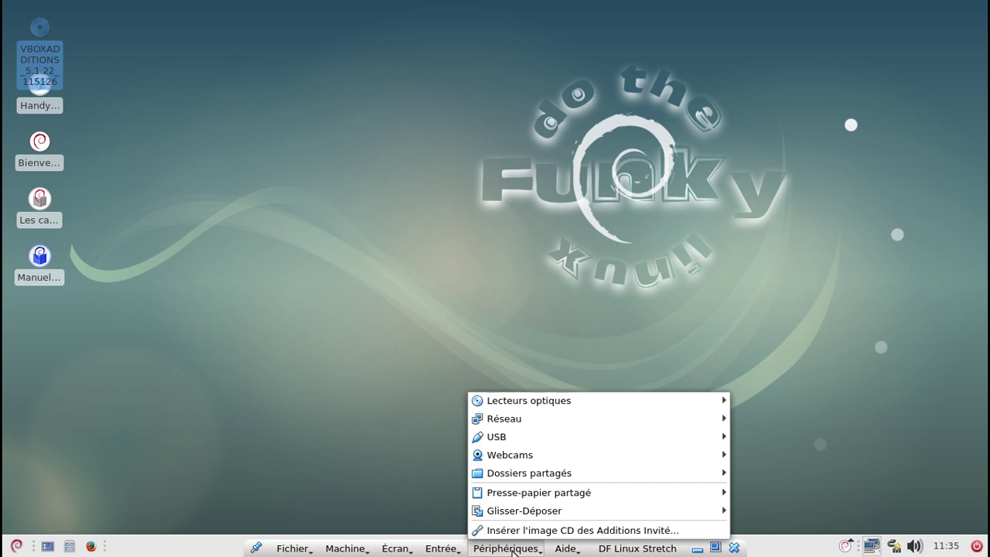
mouse_move(541, 402)
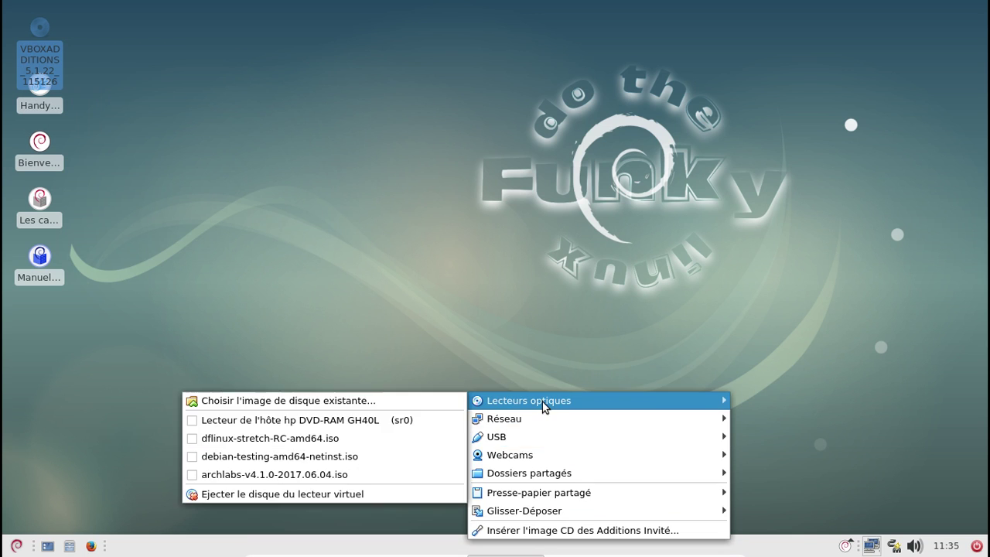
click(328, 495)
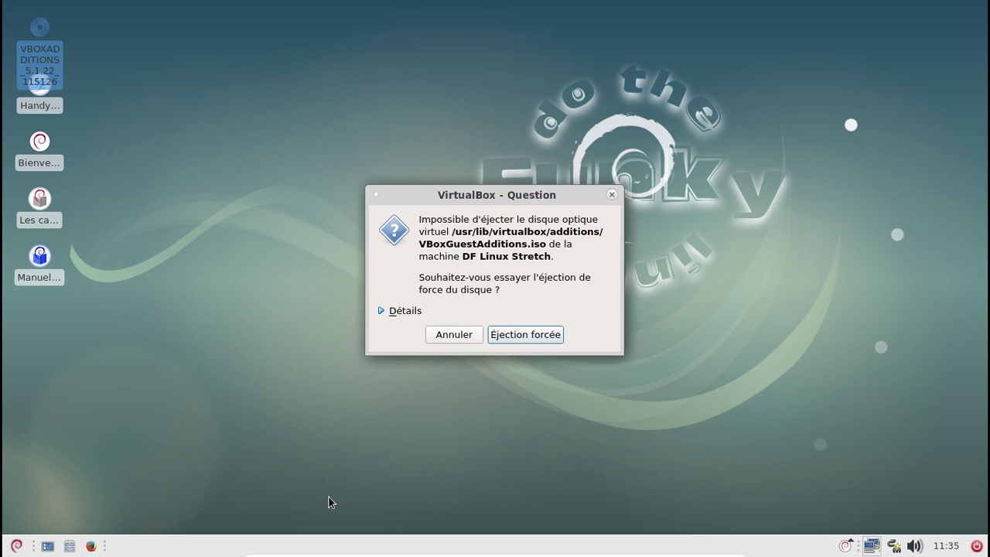
click(523, 335)
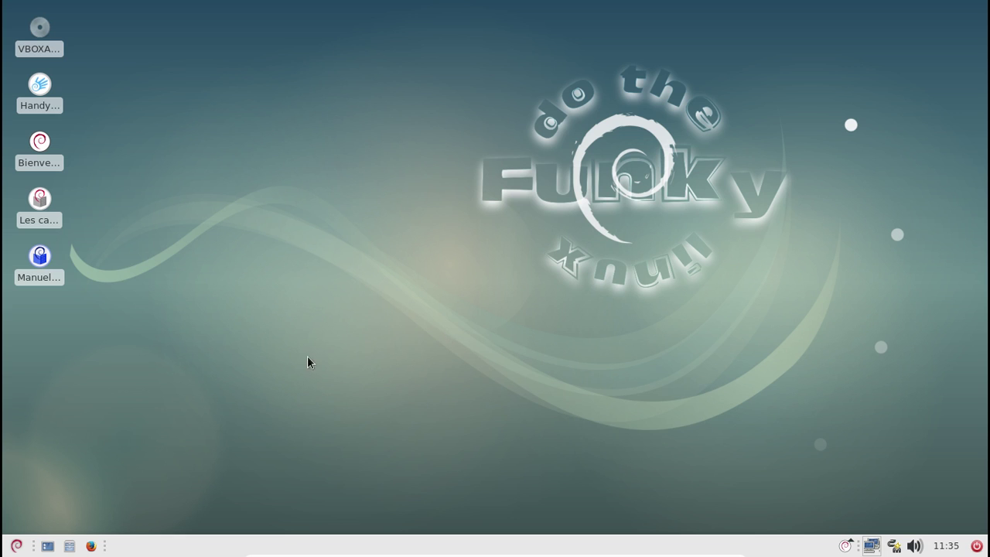
From HandyMenu's Internet tab, launch the e-mail program and Services Libres Framasoft
double_click(48, 99)
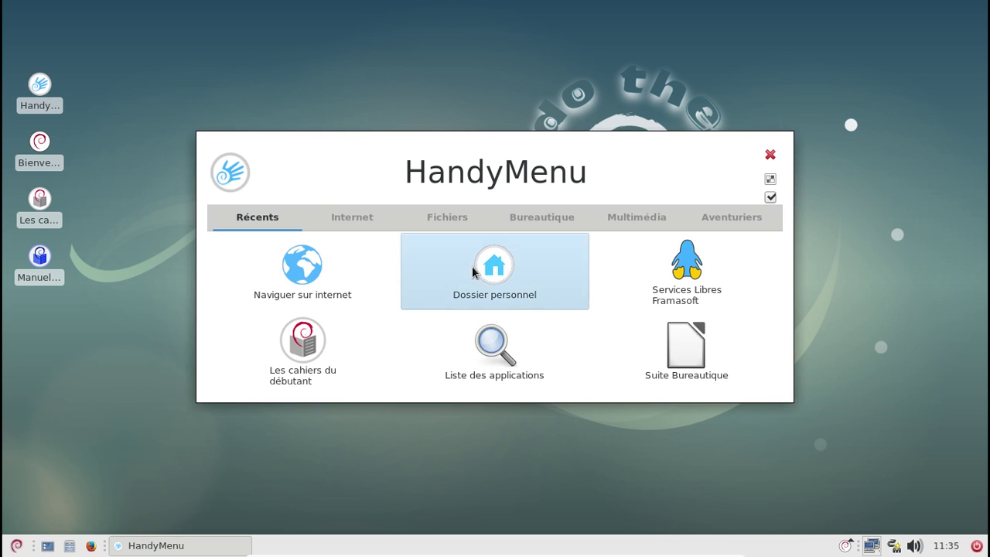
click(350, 224)
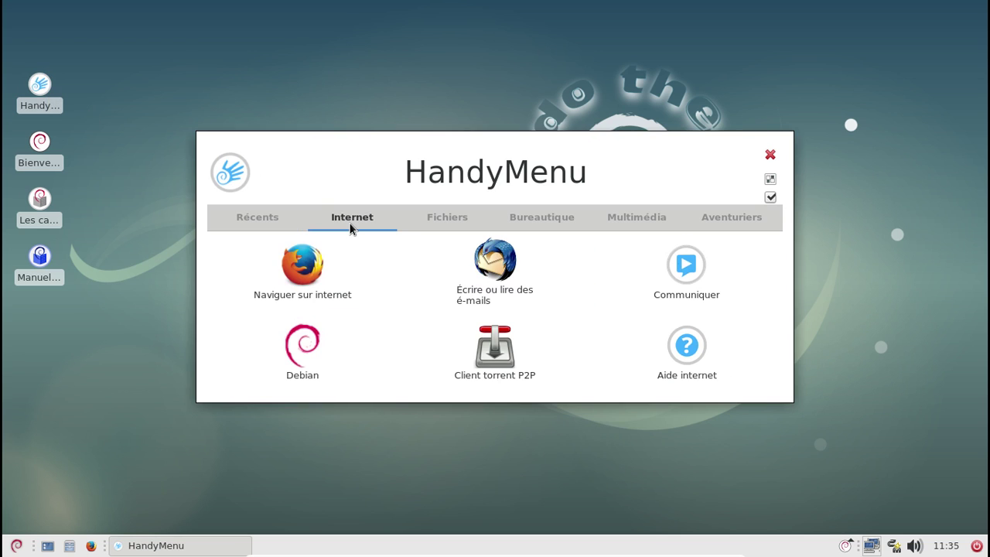
click(443, 226)
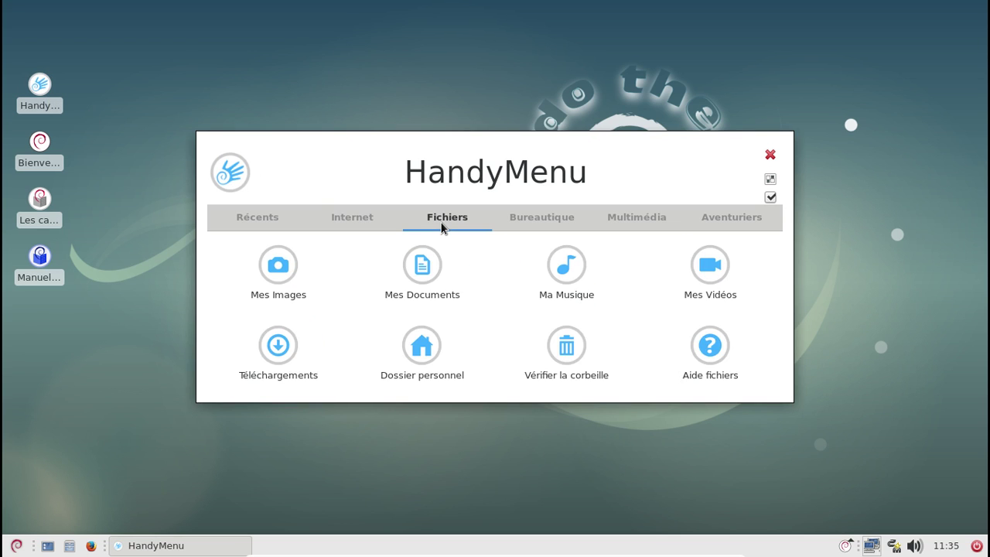
click(383, 224)
click(486, 271)
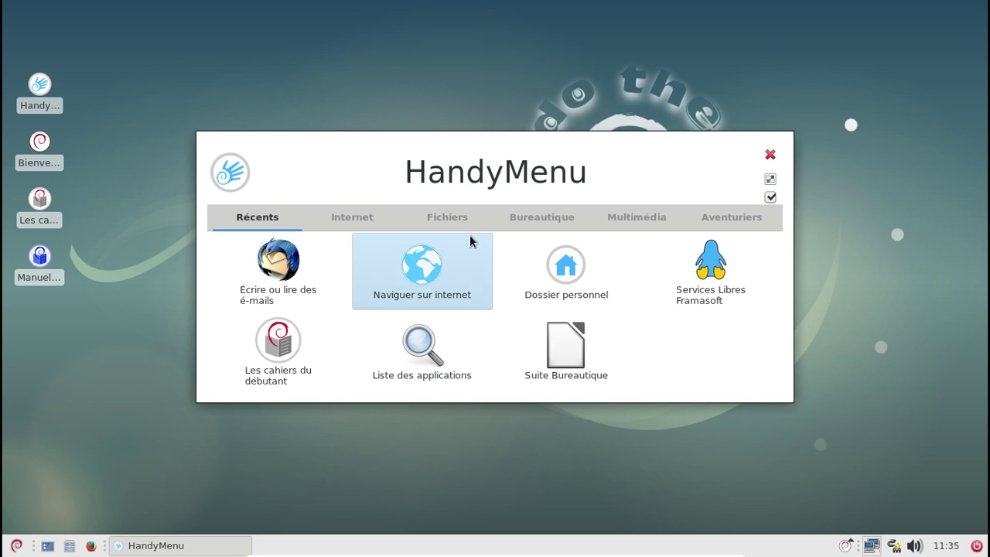
click(706, 269)
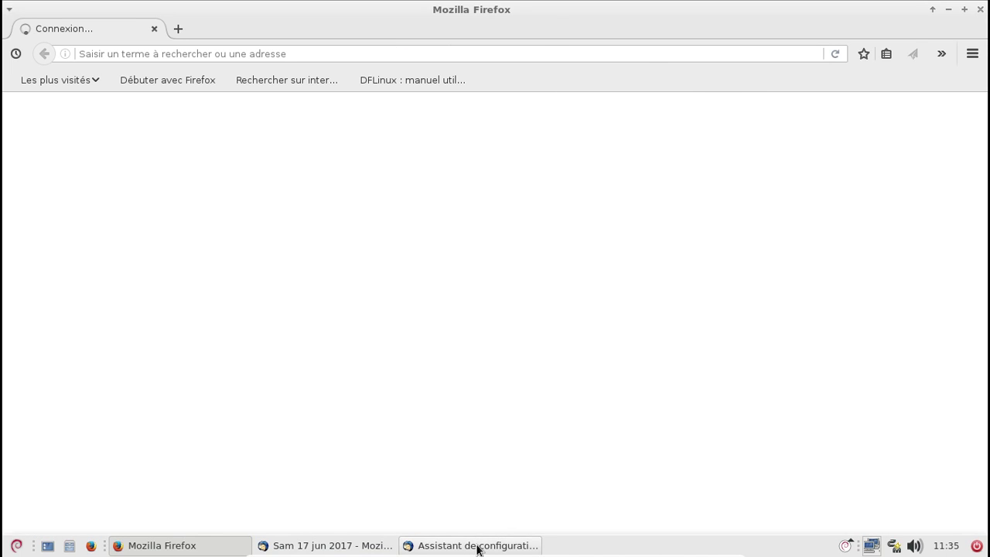
Cancel and close the Enigmail setup wizard, then dismiss the Thunderbird welcome dialog
click(475, 546)
click(625, 446)
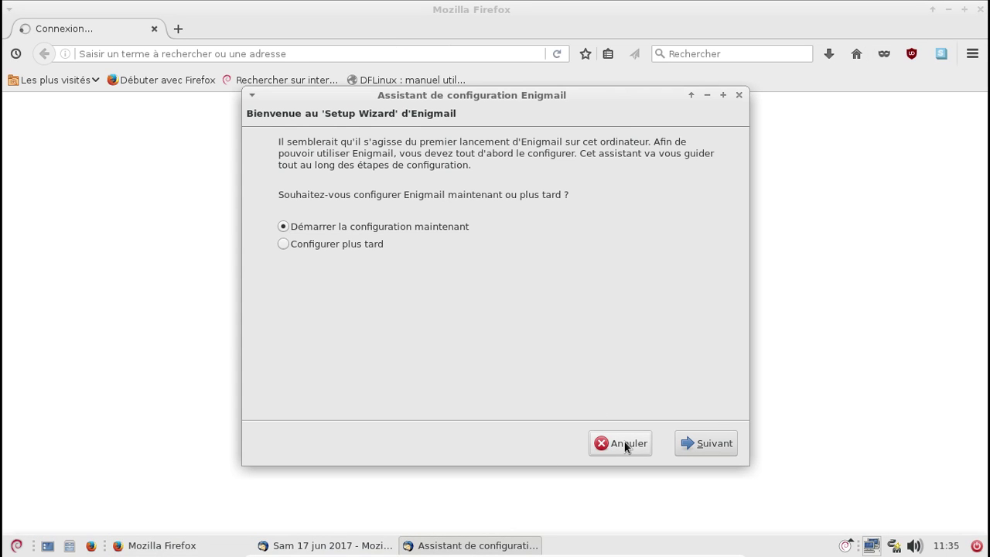
click(708, 306)
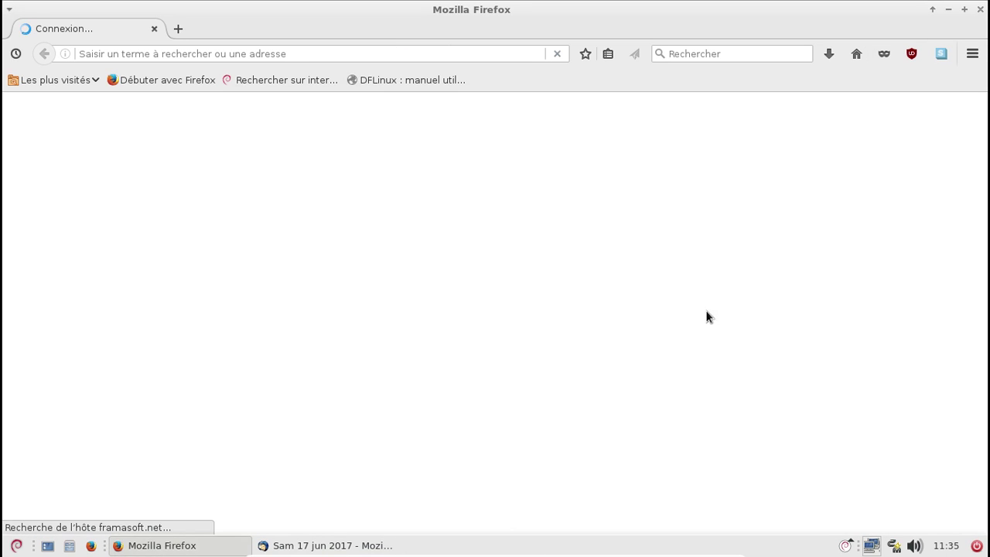
click(271, 547)
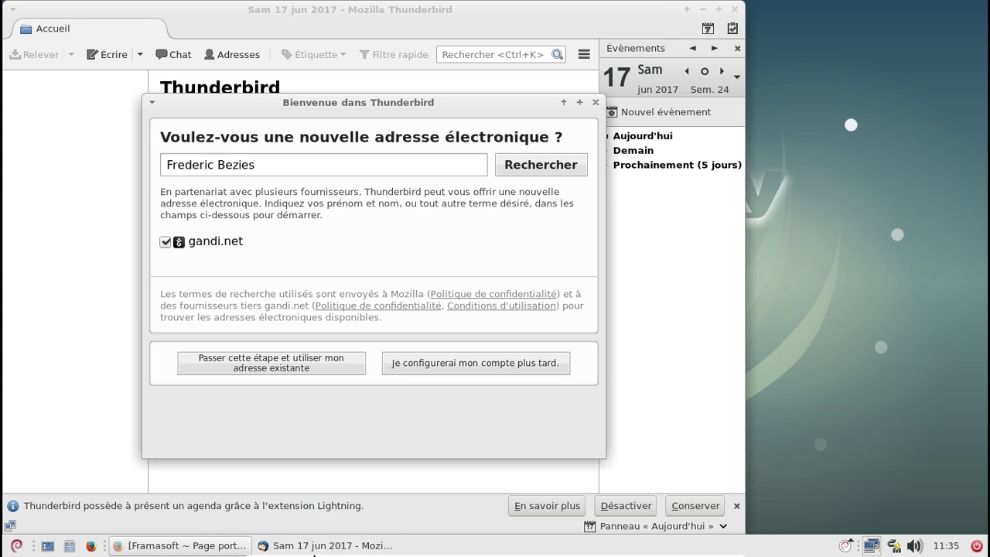
click(594, 104)
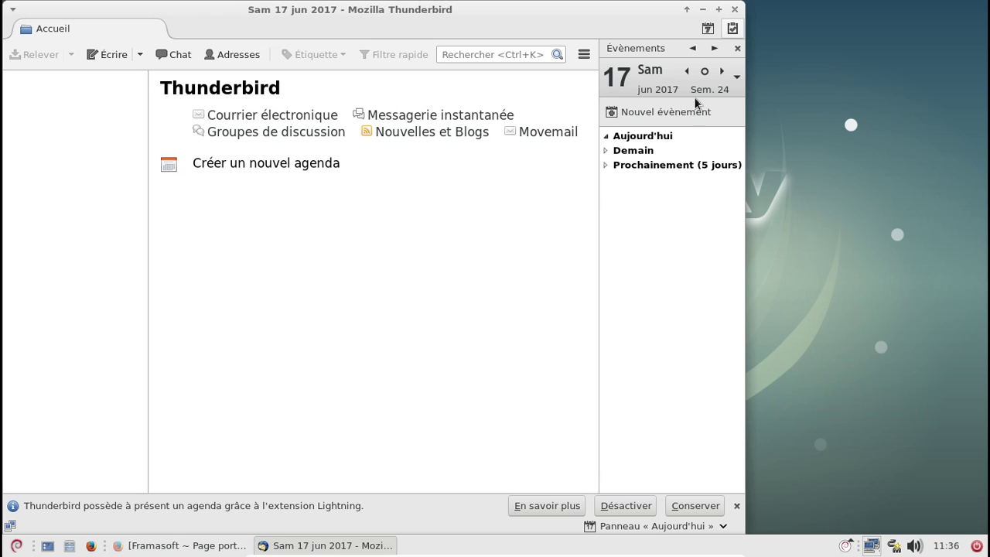
Check Thunderbird version 45.8.0 in About Thunderbird, close Thunderbird, and return to Firefox's Framasoft page
click(585, 56)
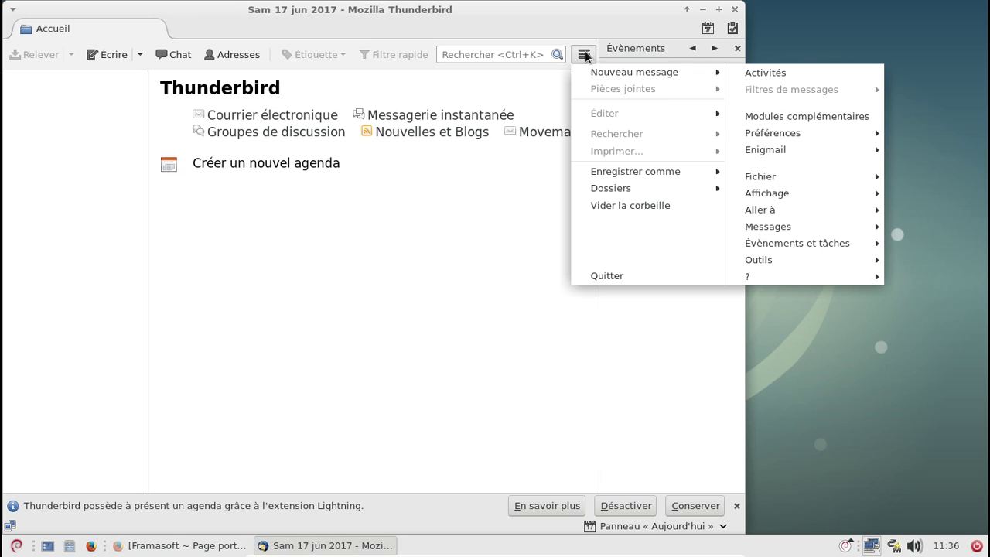
mouse_move(806, 280)
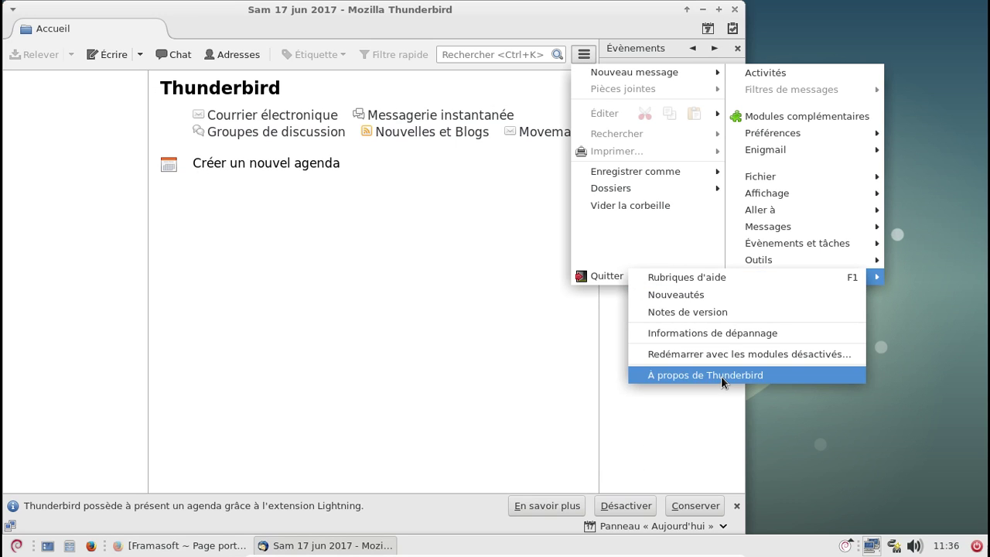
click(720, 375)
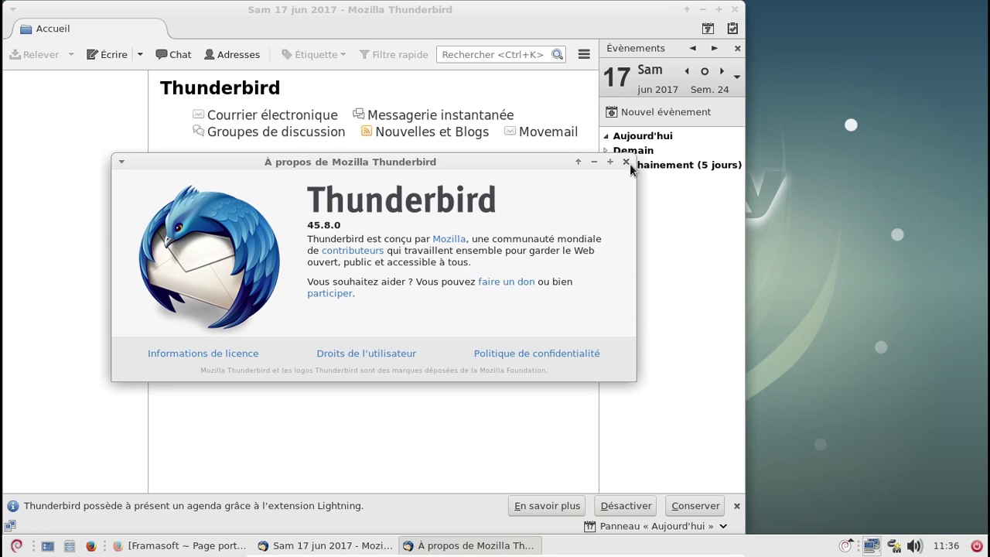
click(626, 162)
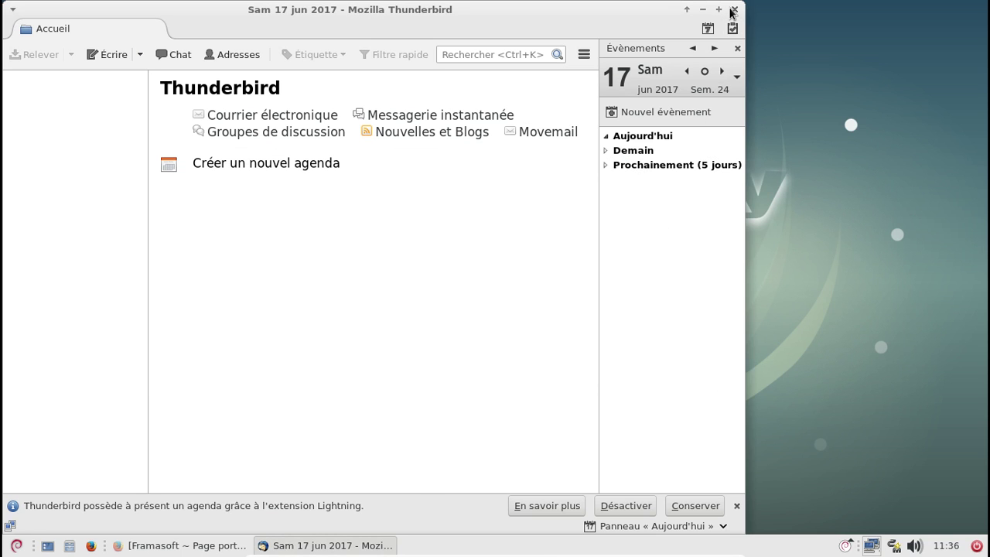
click(733, 11)
click(195, 546)
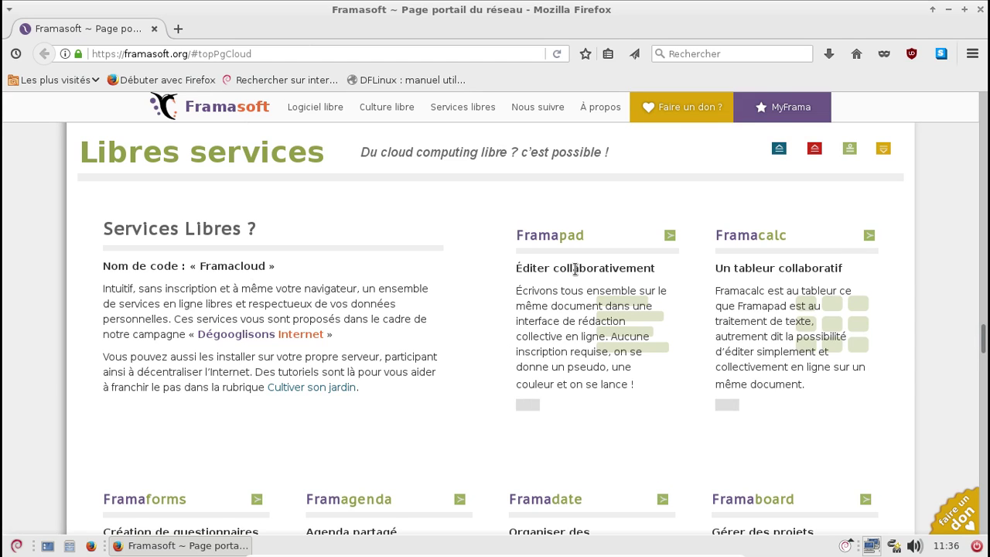
Scroll the Framasoft services list down to the Framasphère card and open it
scroll(574, 268, down, 5)
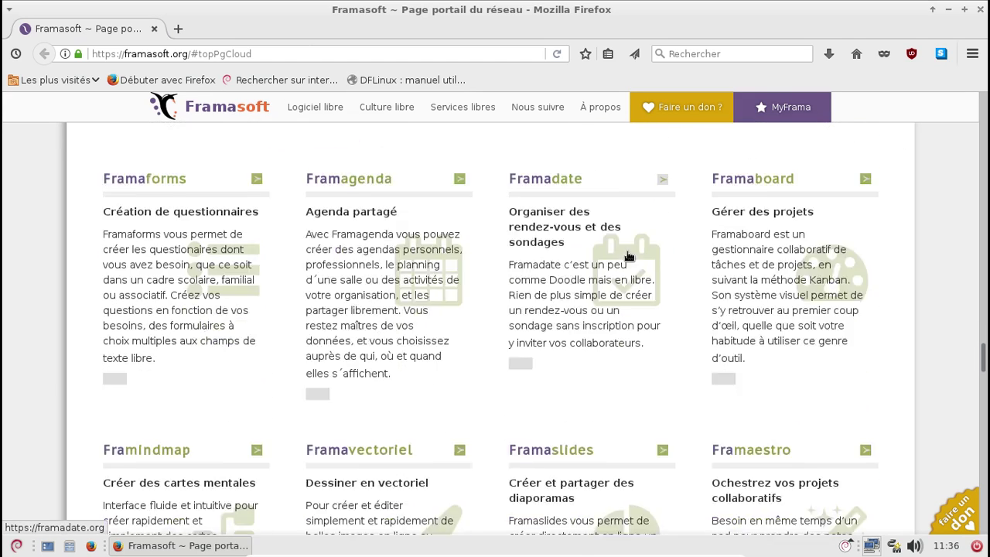
scroll(510, 360, down, 1)
scroll(461, 354, down, 2)
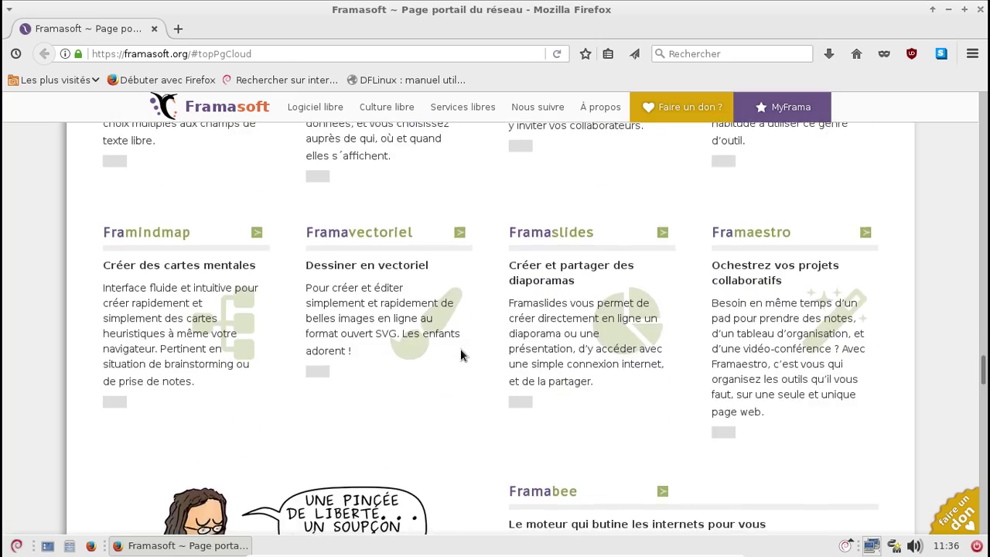
scroll(460, 354, down, 2)
scroll(462, 353, up, 9)
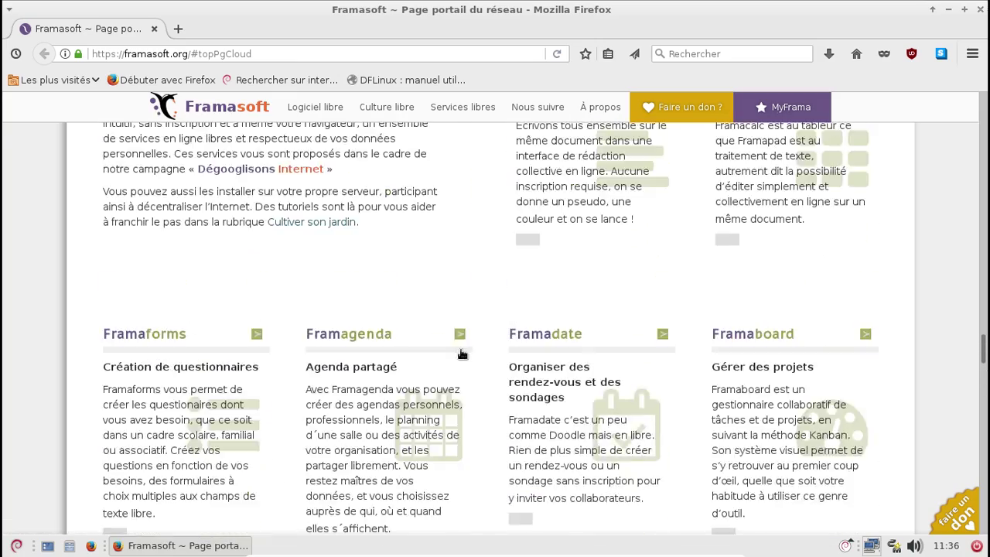
scroll(461, 354, up, 3)
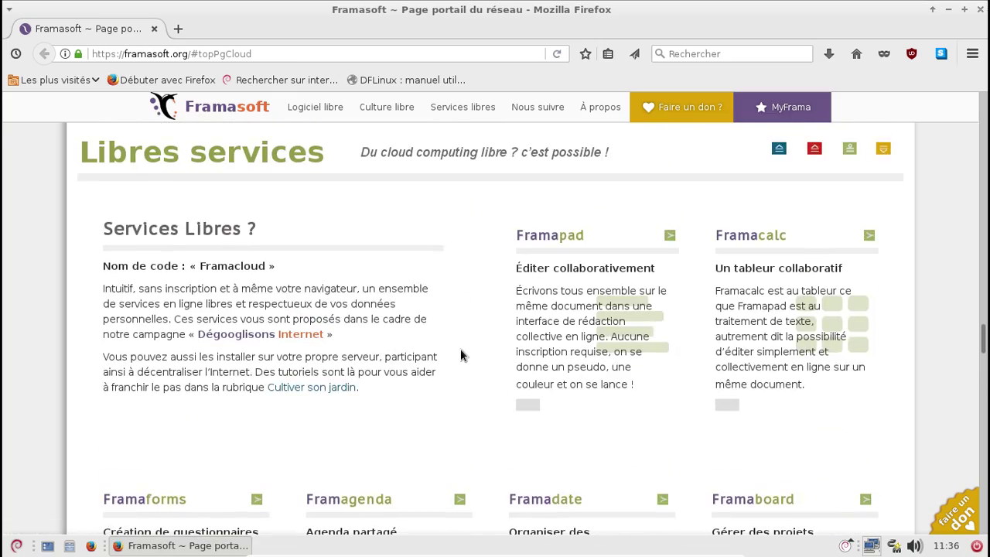
scroll(461, 355, down, 3)
scroll(461, 355, down, 5)
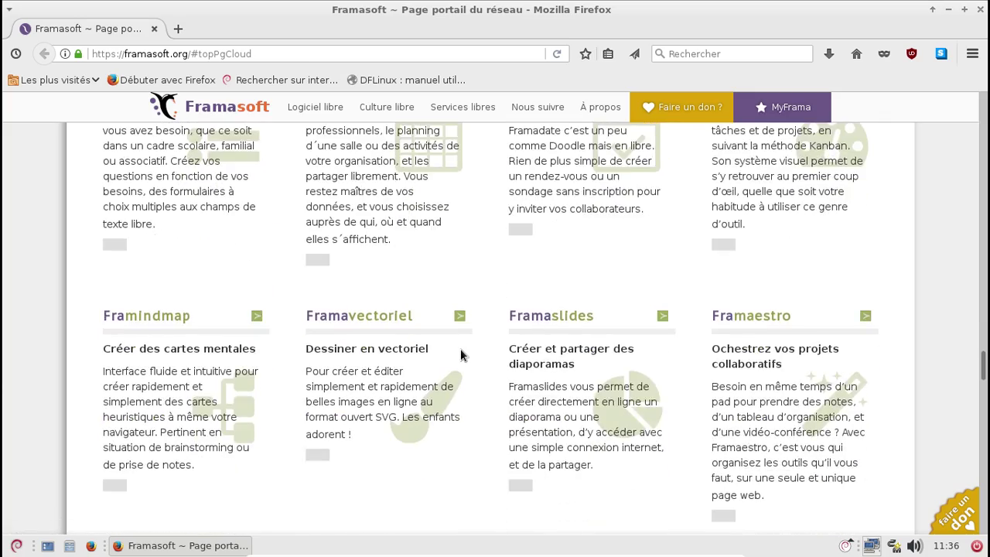
scroll(460, 354, down, 6)
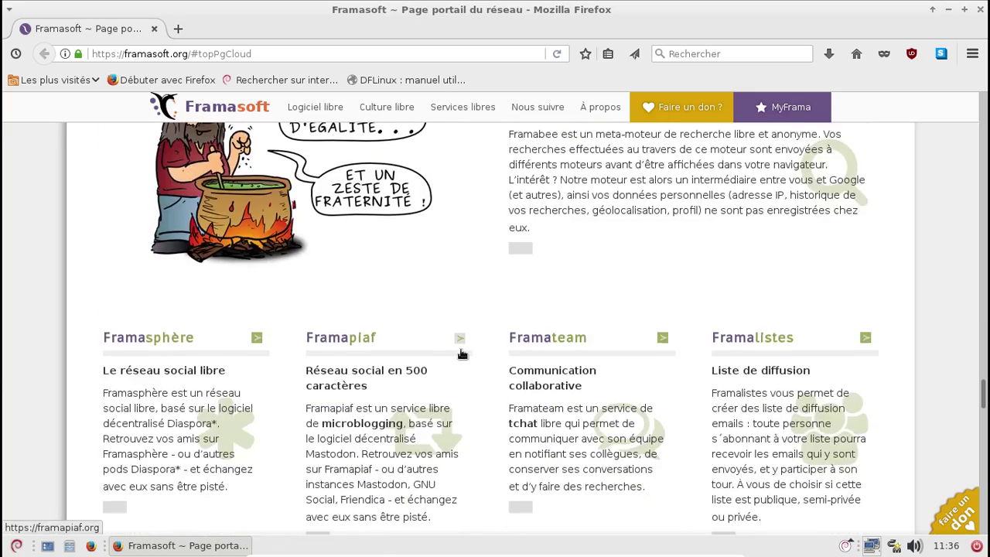
scroll(461, 354, down, 3)
click(150, 175)
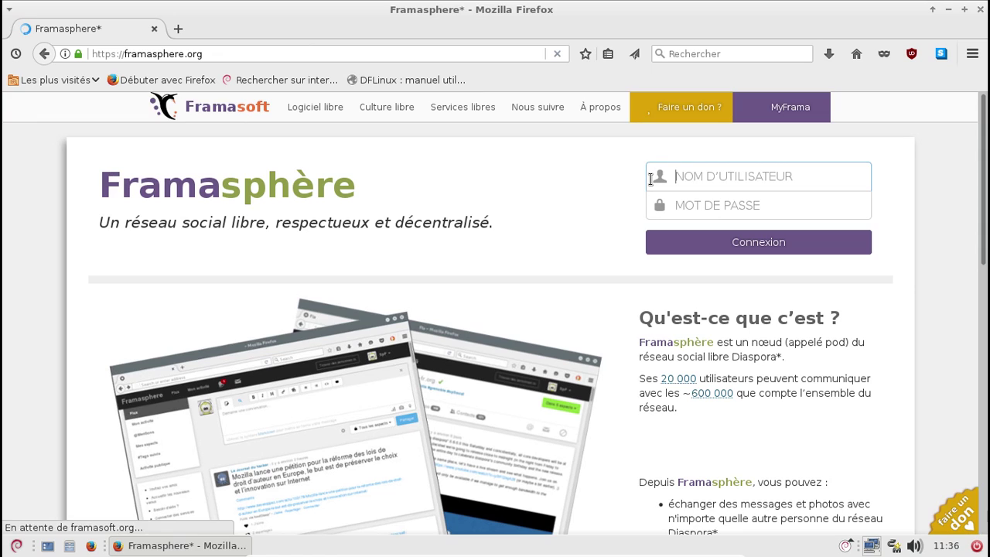
Sign in to Framasphère with the account username and password
text(fredbezies)
key(Tab)
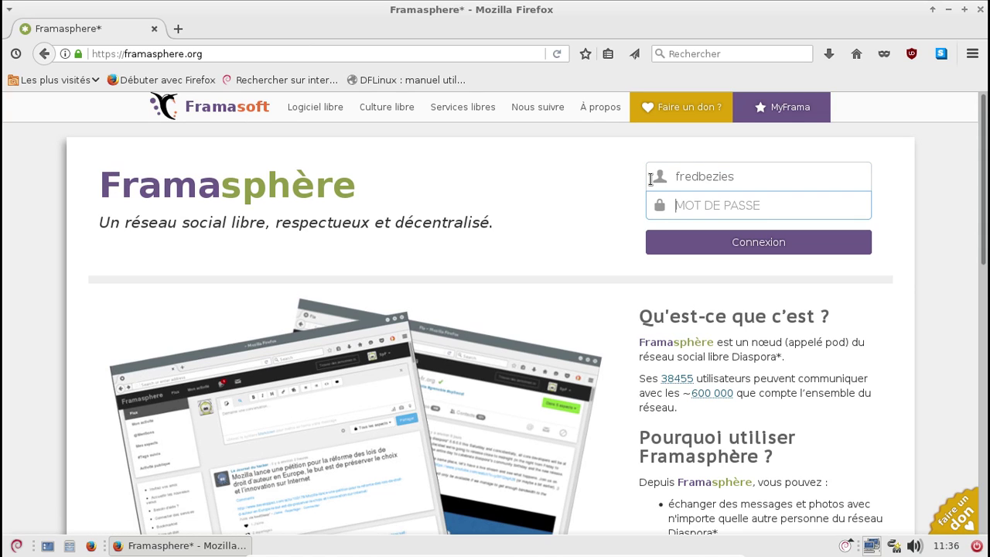
text(●●●●●●●●●●●●)
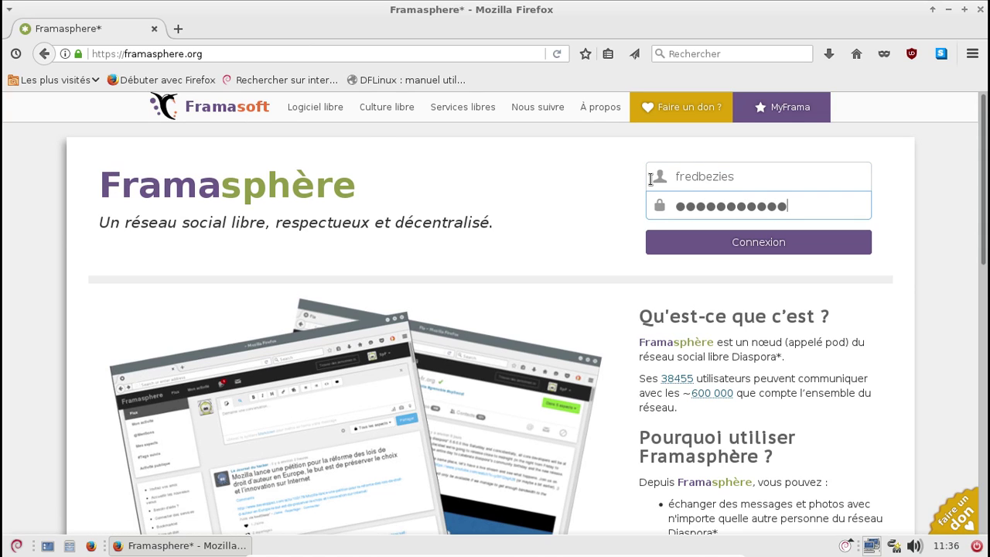
key(Return)
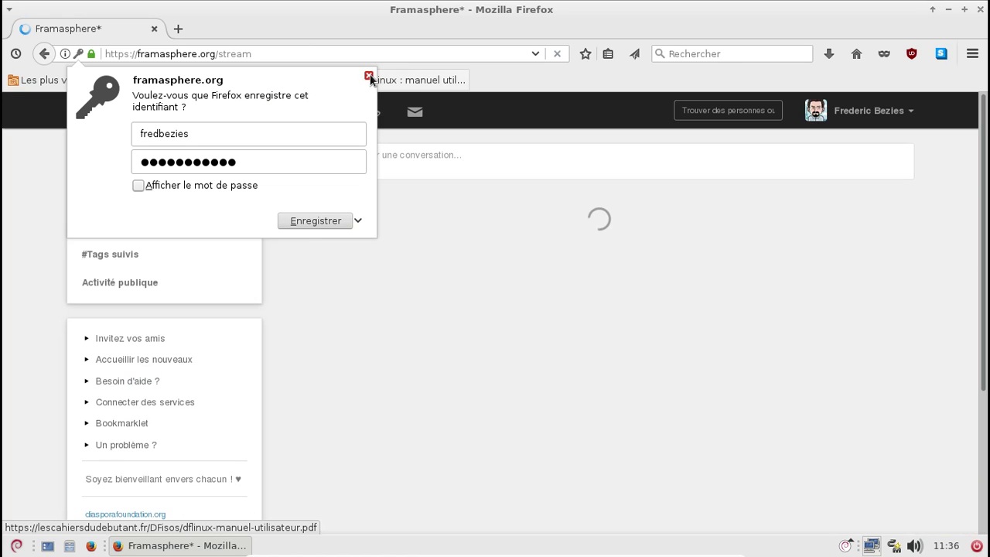
Decline saving the login, go back to the stream, and dismiss the notification request
click(368, 74)
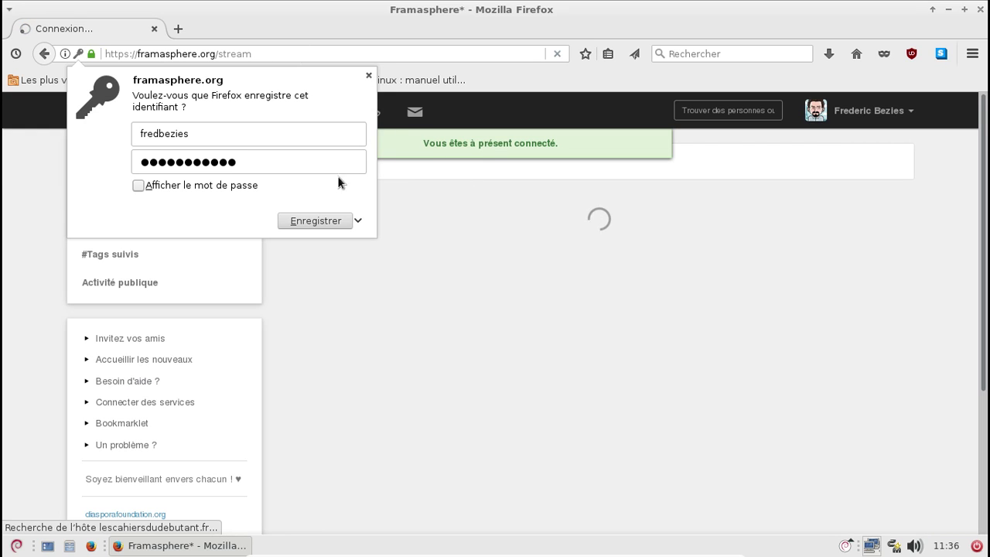
click(369, 76)
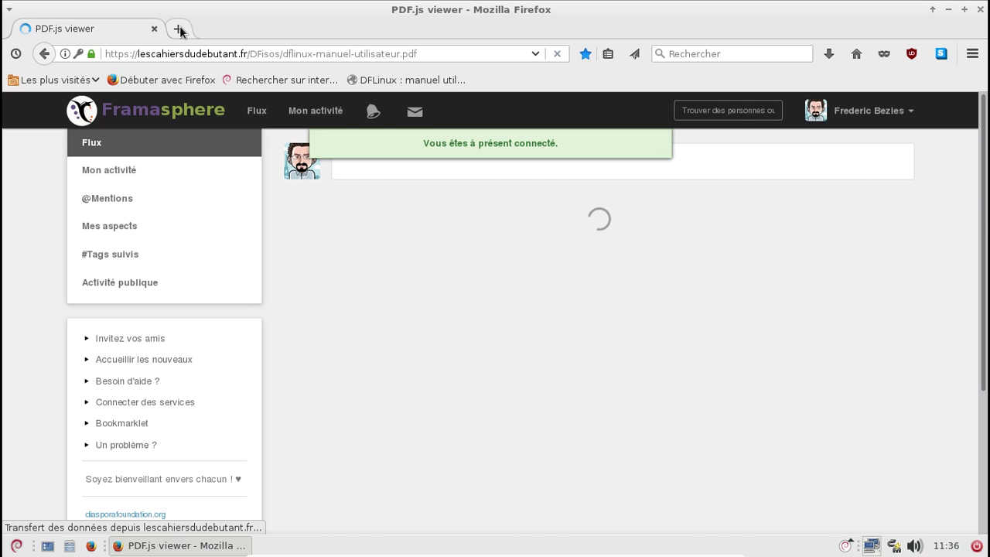
click(44, 54)
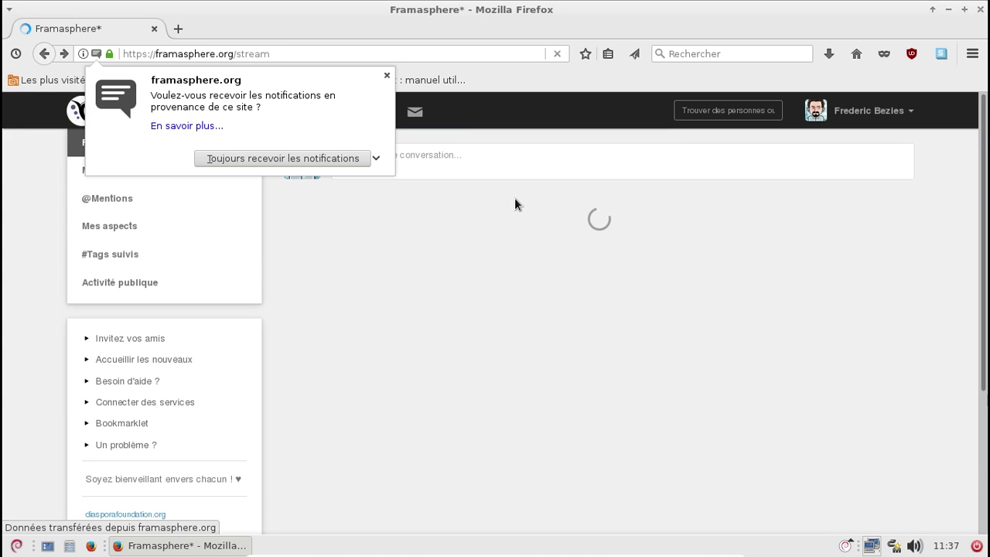
click(387, 75)
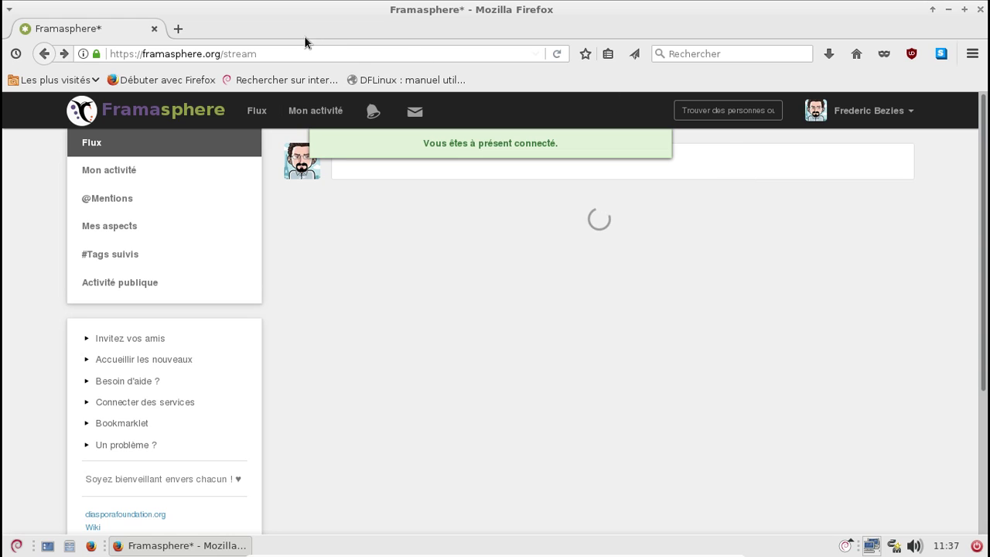
Confirm Firefox ESR 52.2.0 in About Firefox, then open the lescahiersdudebutant.fr article from the arpinux post
click(971, 54)
click(931, 423)
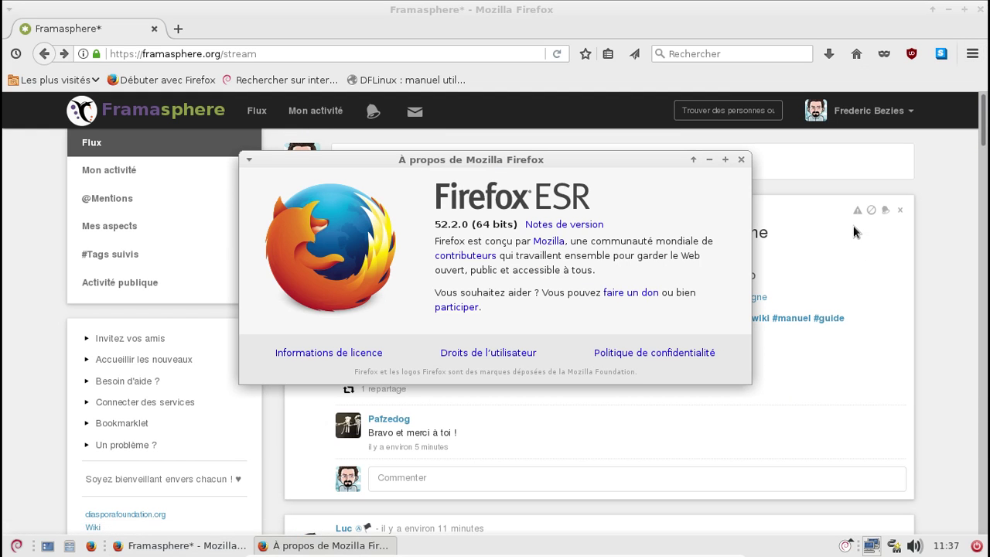
click(741, 160)
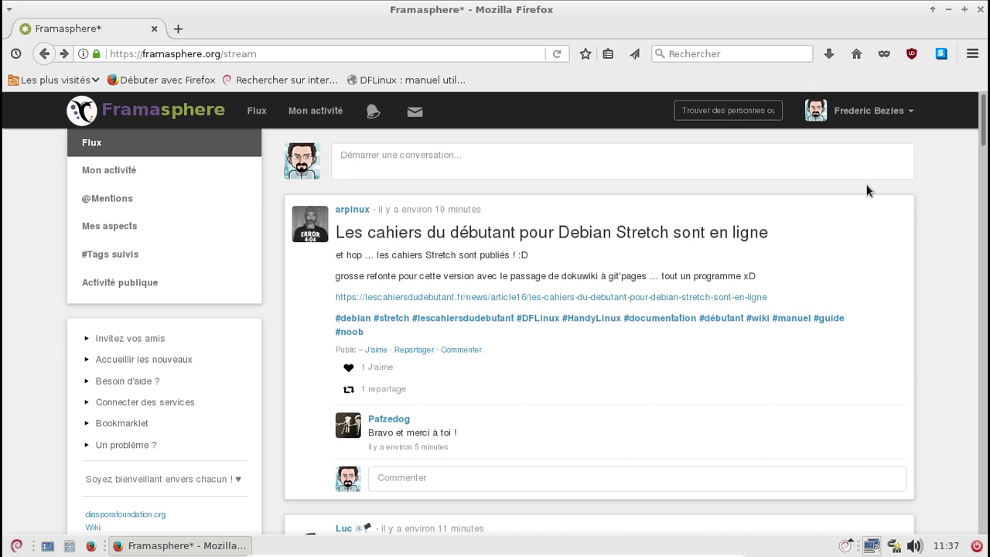
click(720, 300)
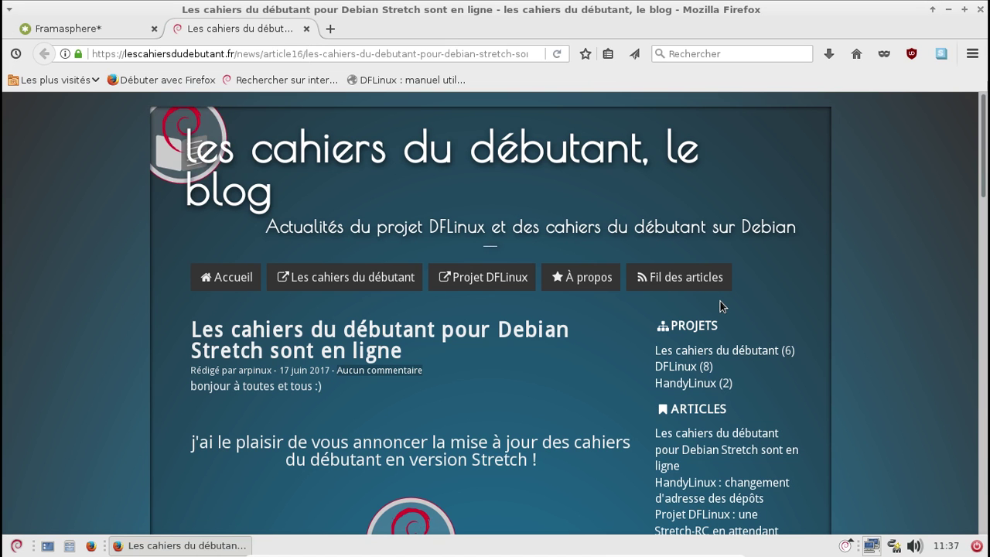
Read down the Debian Stretch article, opening its new-site link in a background tab
scroll(622, 324, down, 2)
scroll(598, 317, down, 5)
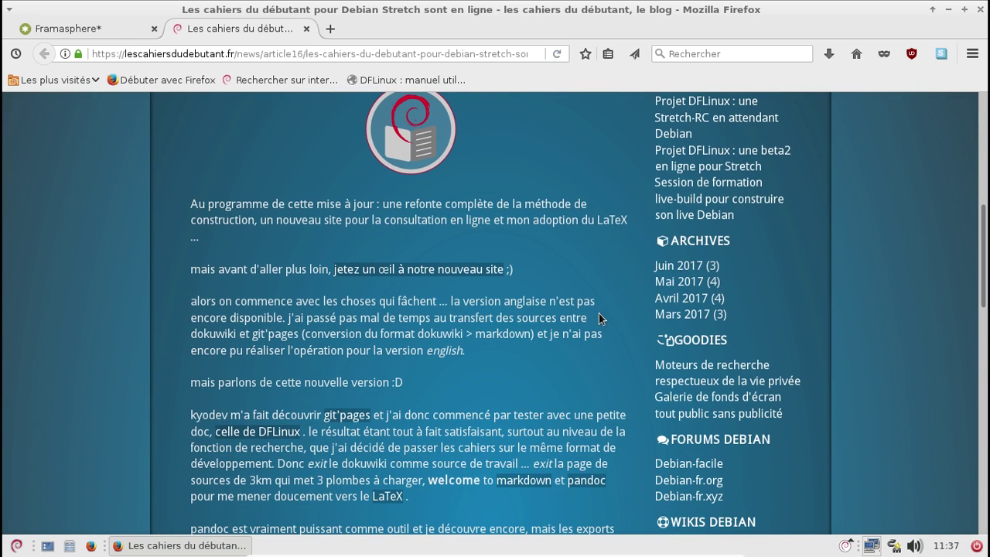
middle_click(482, 272)
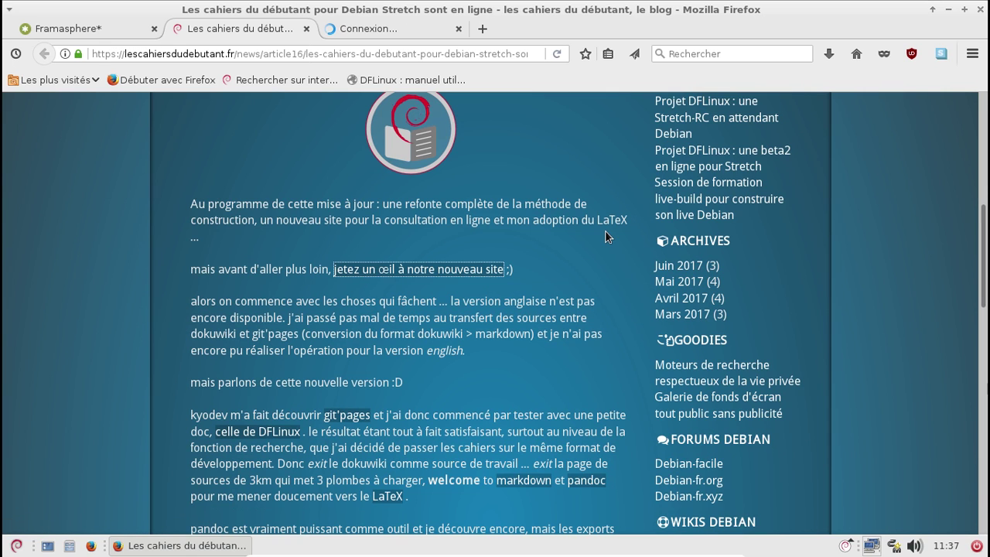
scroll(605, 231, down, 4)
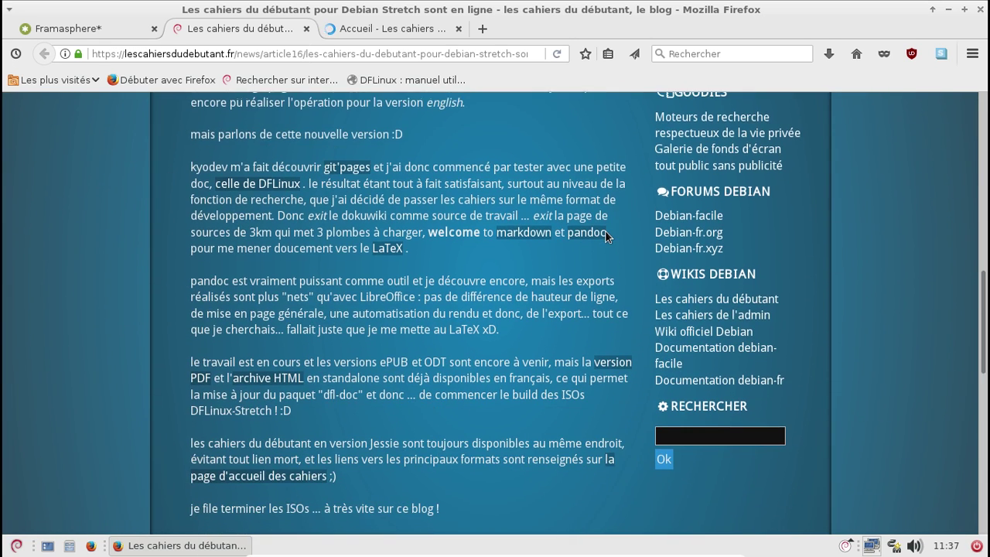
scroll(605, 231, down, 1)
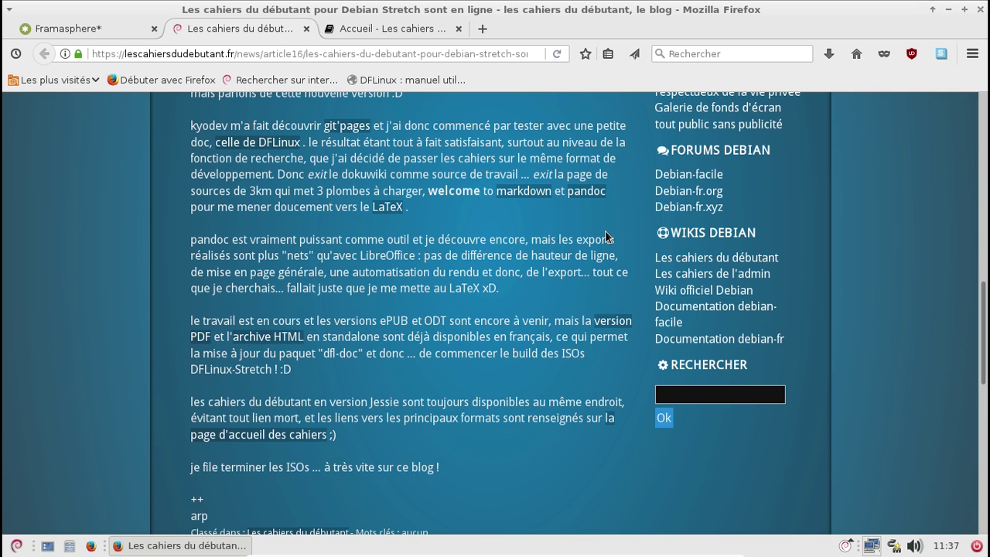
scroll(606, 231, down, 2)
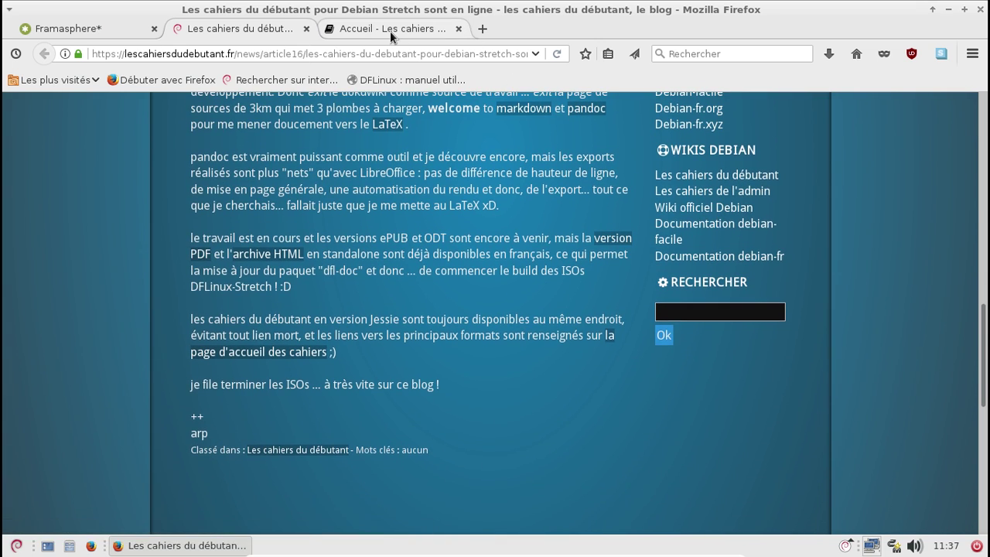
Browse the documentation home page tab, close it, and scroll the article to 'Écrire un commentaire'
click(390, 29)
scroll(699, 228, down, 1)
scroll(700, 234, down, 8)
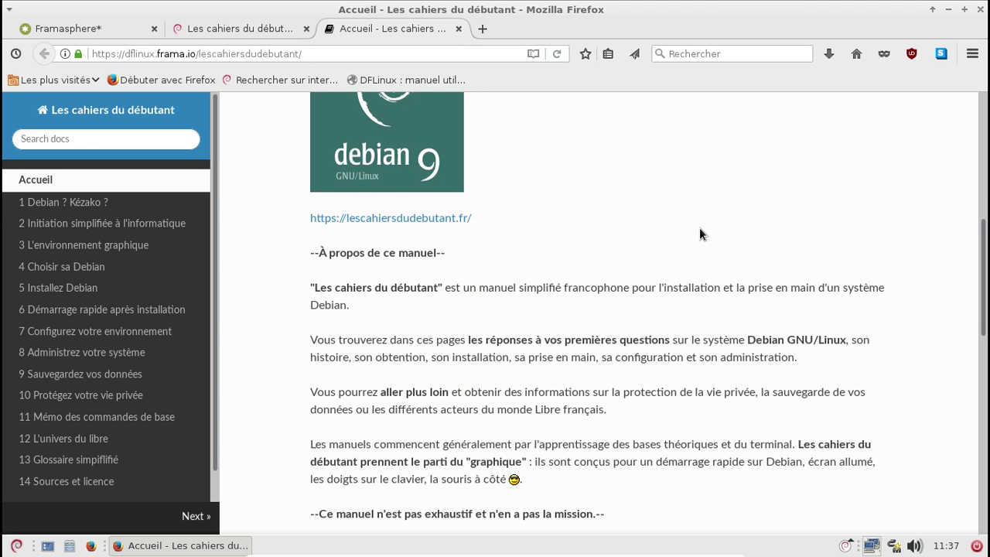
scroll(699, 235, down, 5)
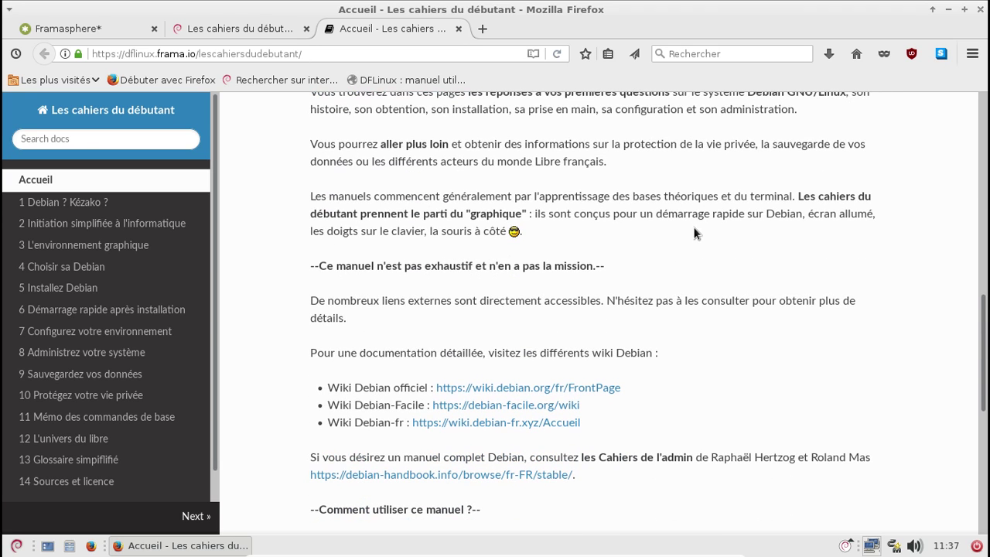
middle_click(360, 29)
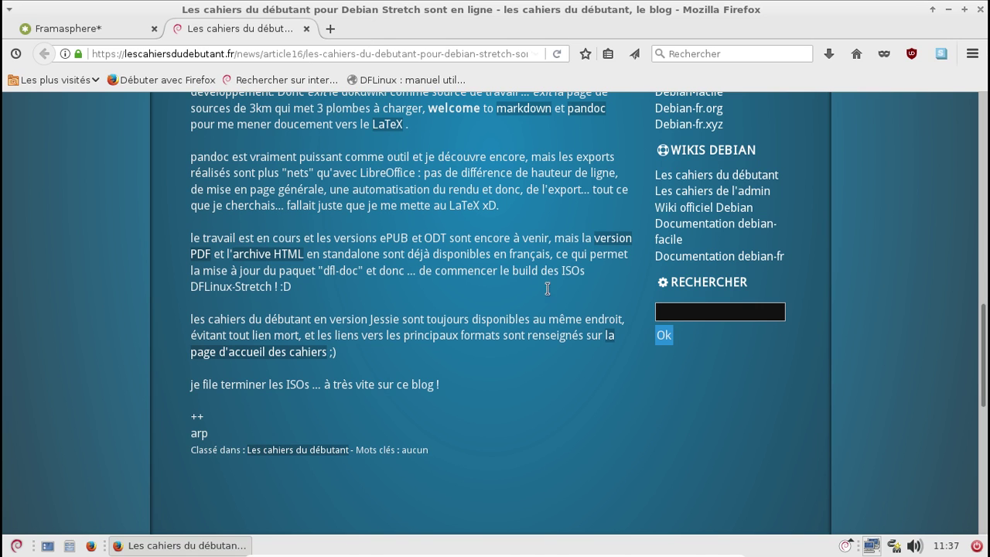
scroll(551, 292, down, 2)
scroll(551, 292, up, 1)
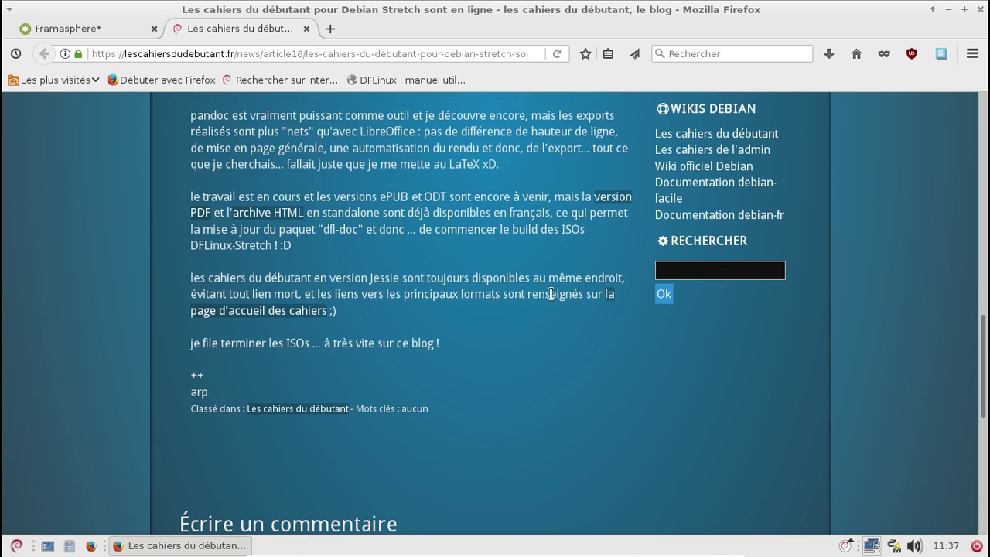
scroll(550, 292, down, 5)
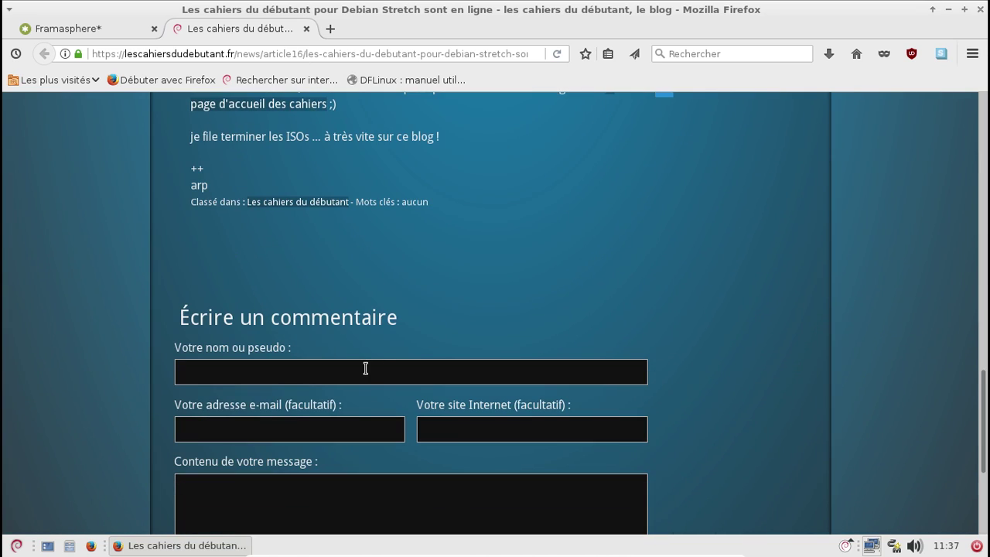
Fill in the commenter's name, e-mail address and blog website address in the comment form
click(365, 368)
text(Frederic Be)
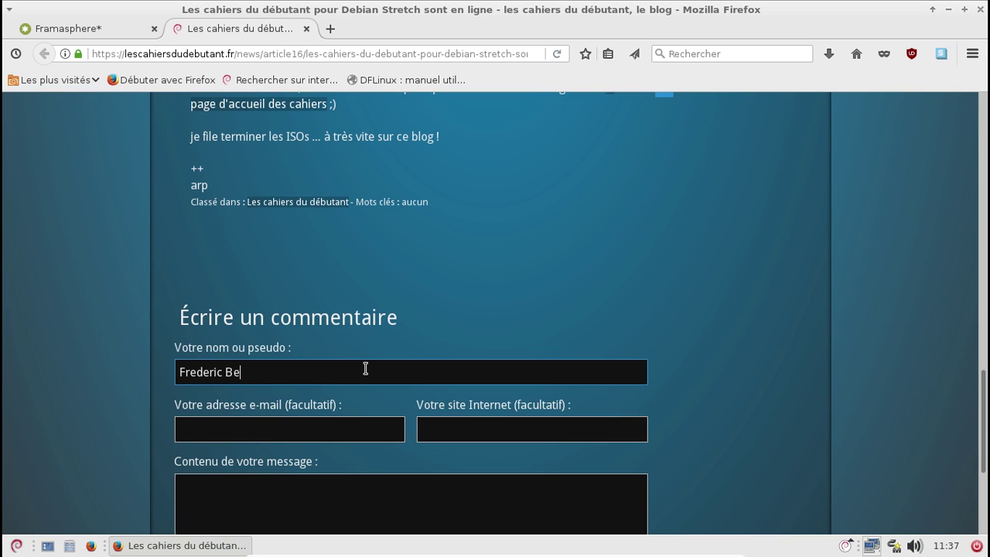
text(zies)
key(Tab)
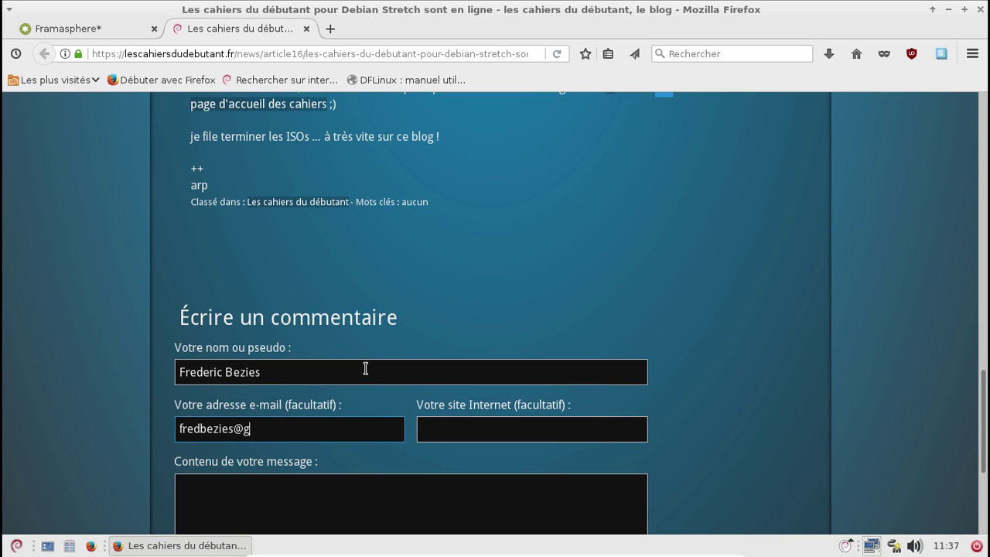
key(Tab)
text(http)
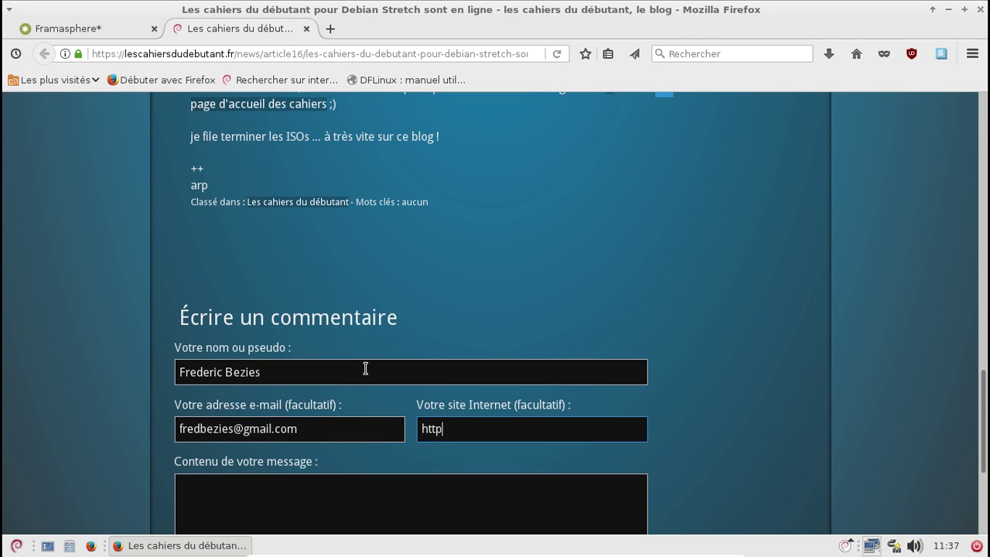
text(://frederic.bezies.free.fr/)
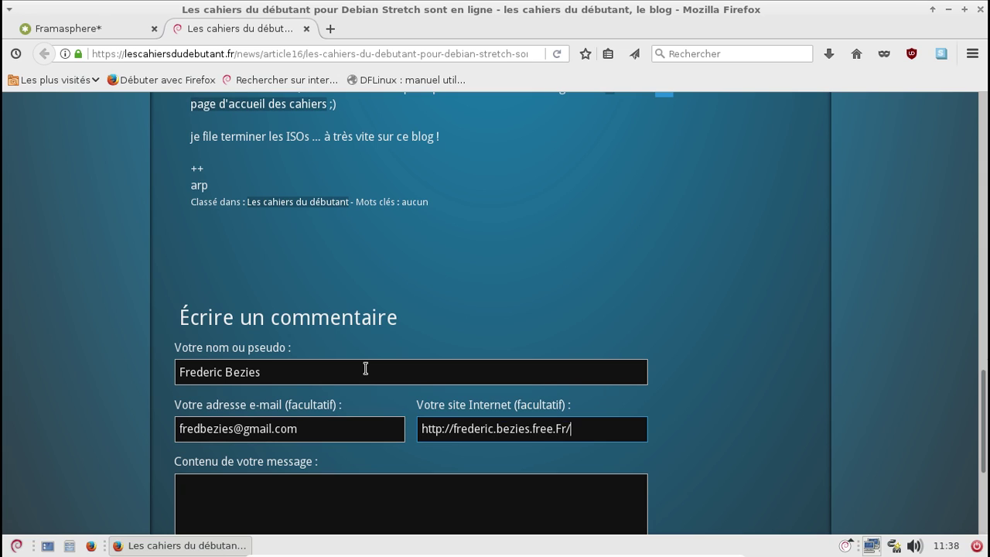
key(BackSpace)
key(BackSpace)
key(BackSpace)
text(fr/b)
key(BackSpace)
text(blog/)
key(Tab)
Write a congratulatory message asking whether RE users will get the updated documentation
text(Saluyt)
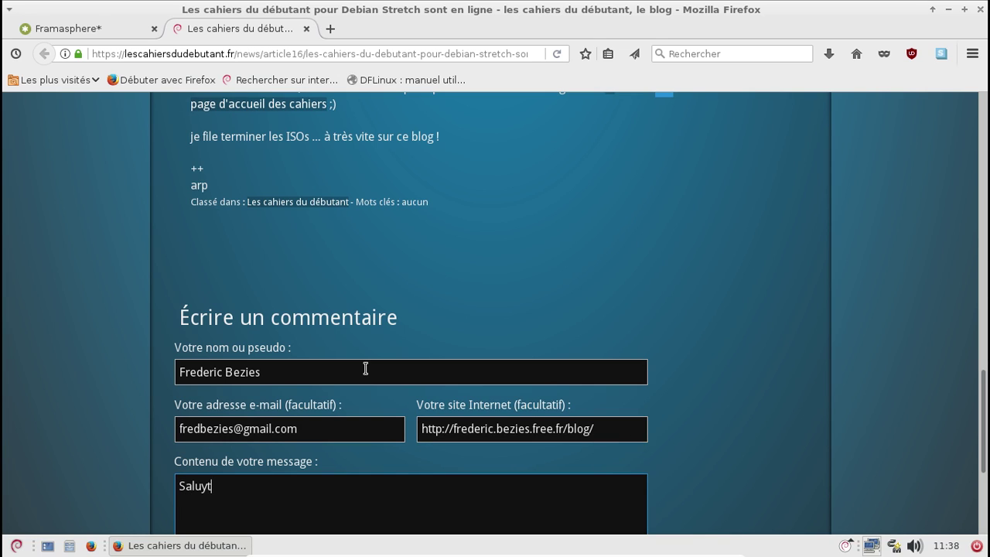
key(Return)
text(Excellente nouvelle.)
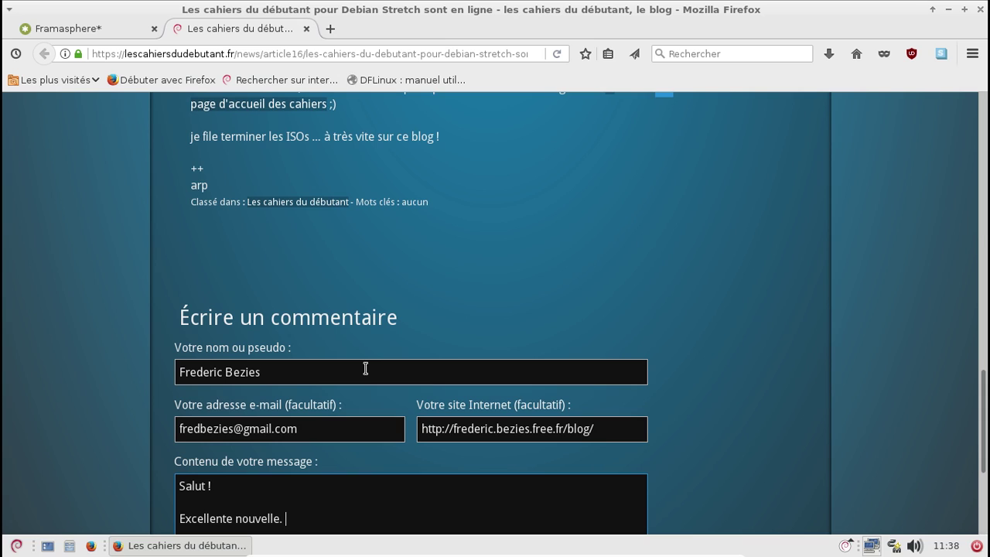
text( Je suppose que l)
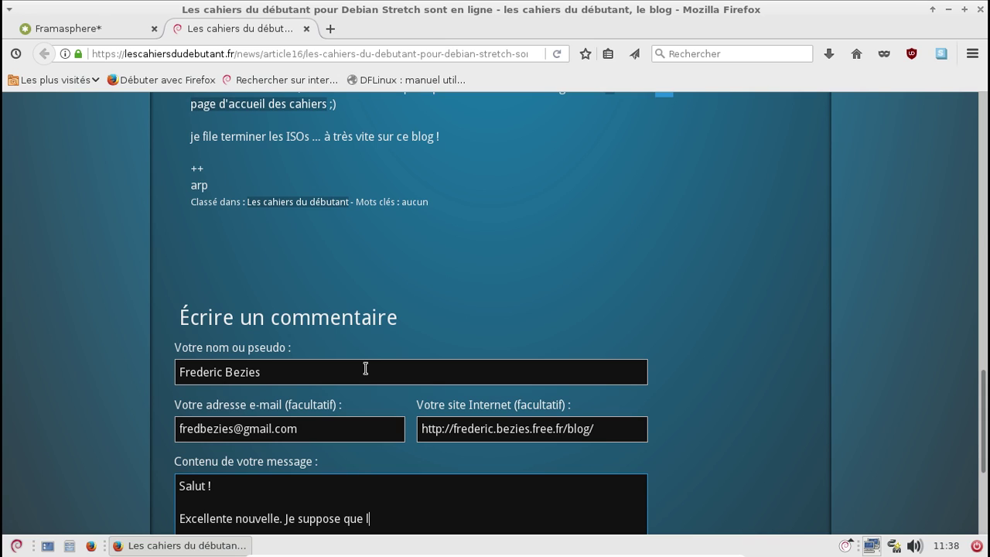
text(es utilisateurs de l)
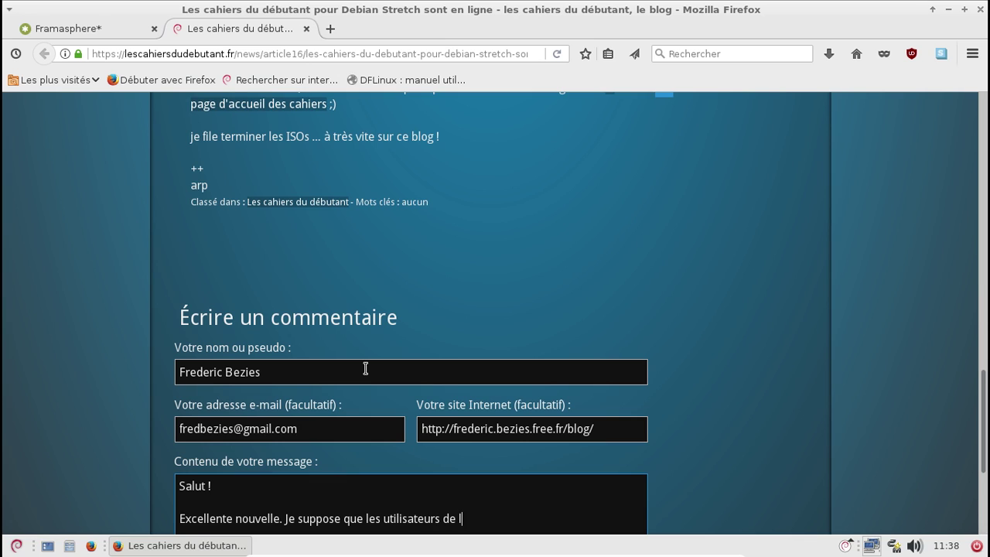
text(a RE)
text( aura)
text(nt do)
text(ro)
key(BackSpace)
key(BackSpace)
key(BackSpace)
text(roit à la d)
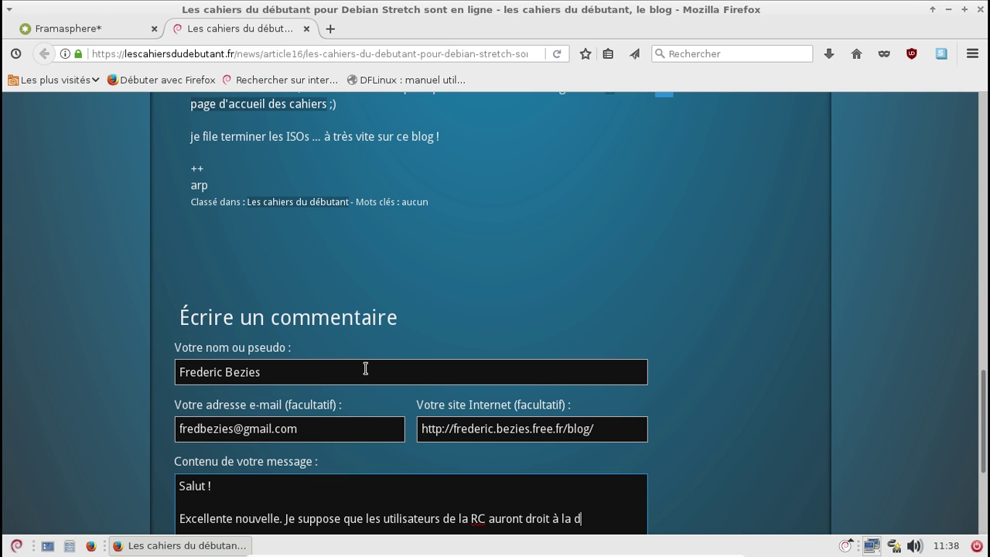
text(ocument)
key(BackSpace)
key(BackSpace)
key(BackSpace)
key(BackSpace)
key(BackSpace)
key(BackSpace)
text(cumentation )
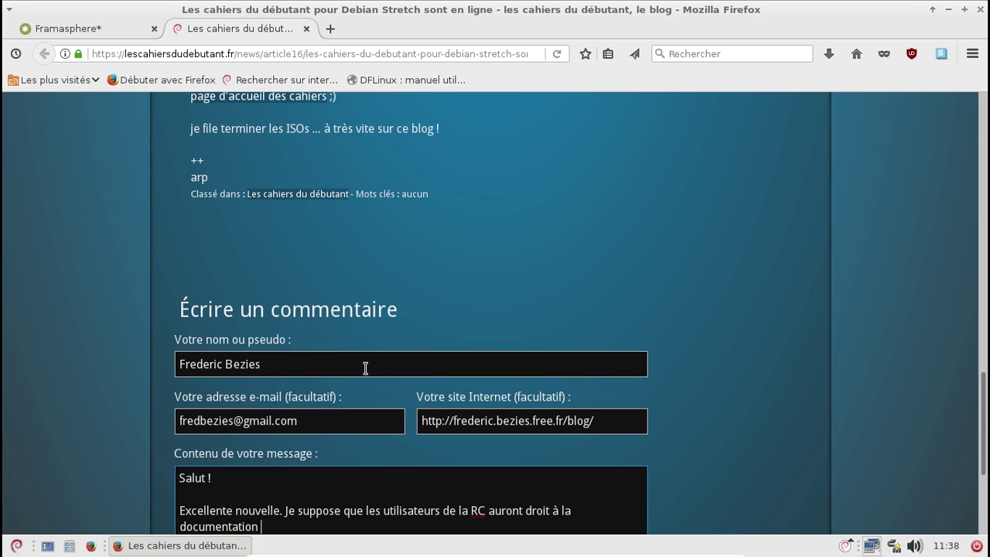
text(mise à jour, non ? :))
key(Return)
key(Return)
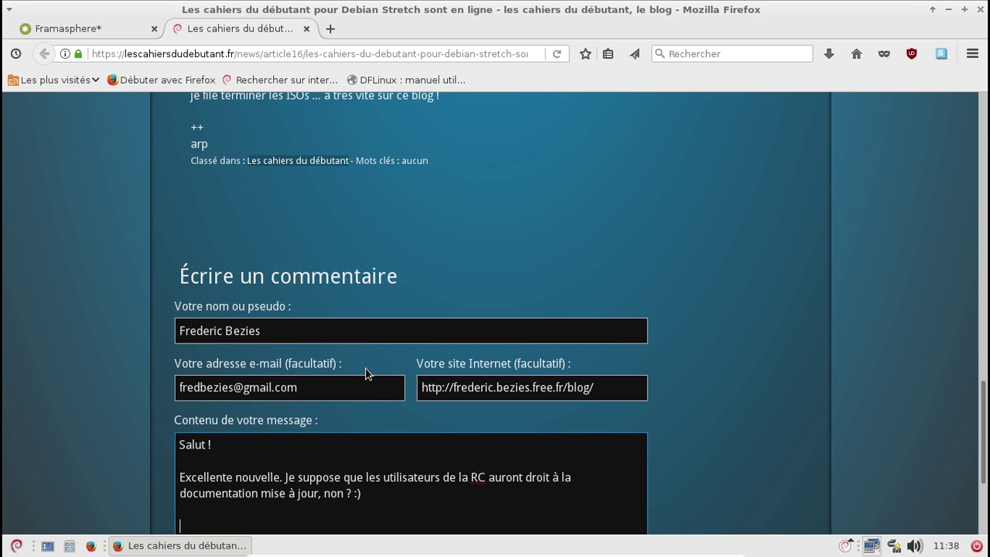
text(@+)
scroll(365, 374, down, 4)
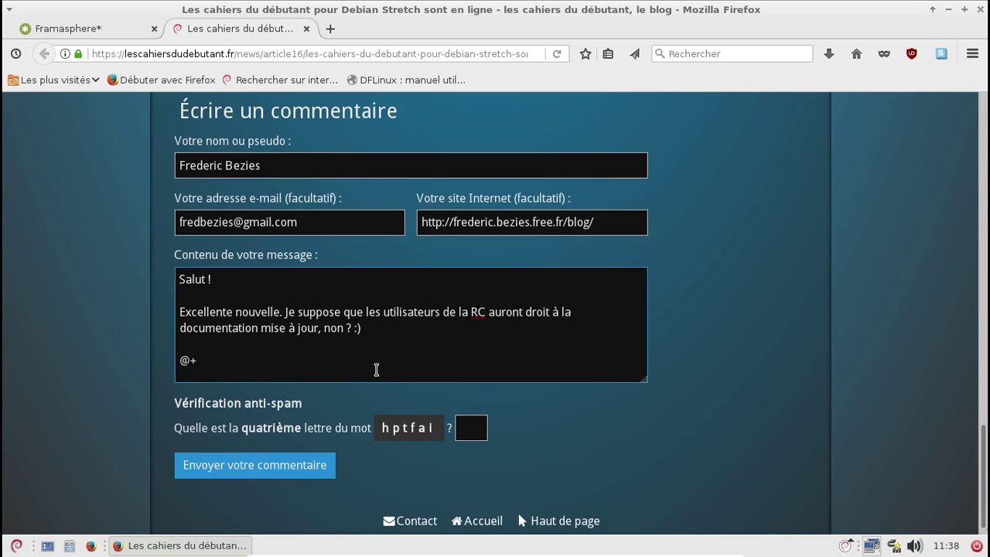
Answer the anti-spam question, submit the comment, and close the blog tab
click(478, 430)
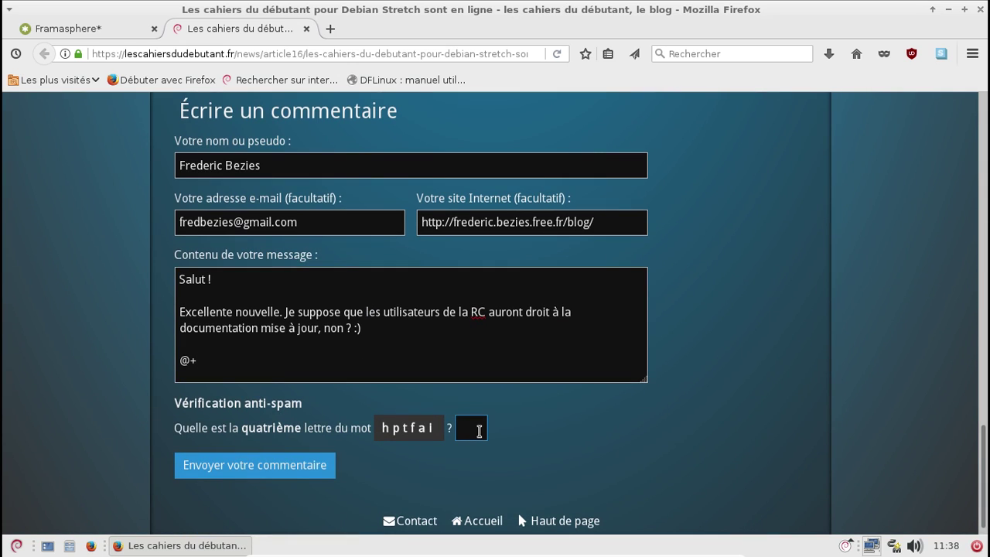
click(330, 467)
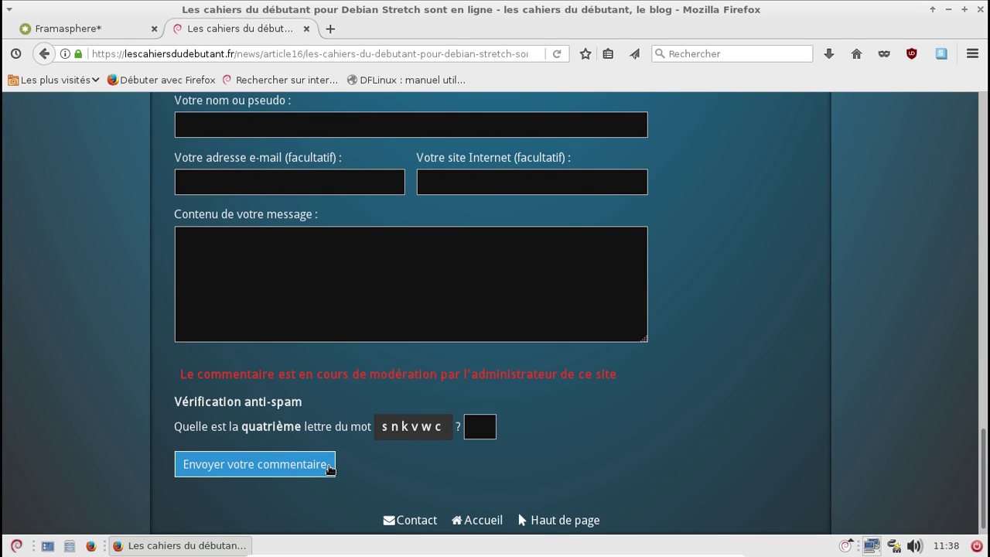
middle_click(220, 31)
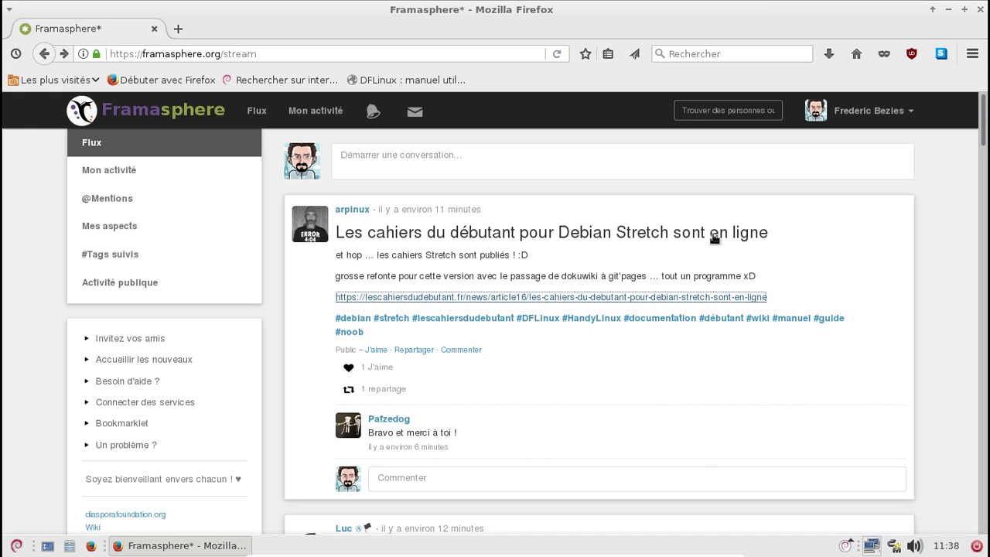
Open the Stretch article in its own tab and close the Framasphere tab
middle_click(573, 239)
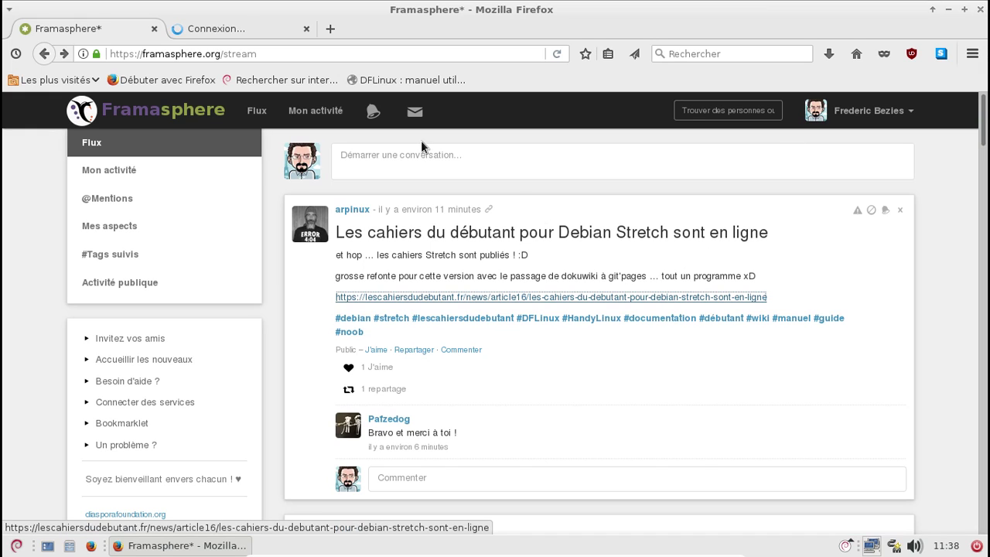
click(181, 31)
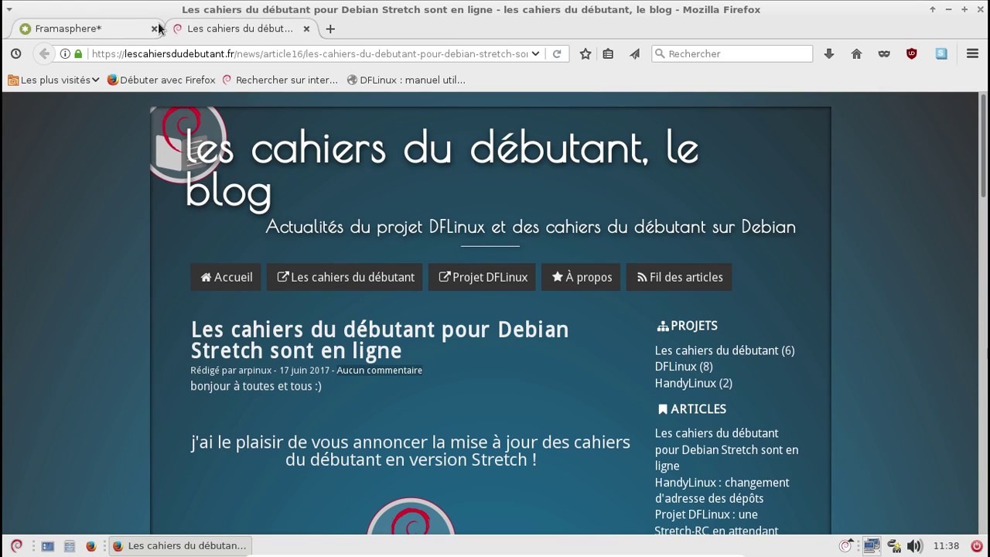
click(153, 29)
Follow the article's 'jetez un œil à notre nouveau site' link to dflinux.frama.io
scroll(628, 267, down, 4)
scroll(628, 266, down, 3)
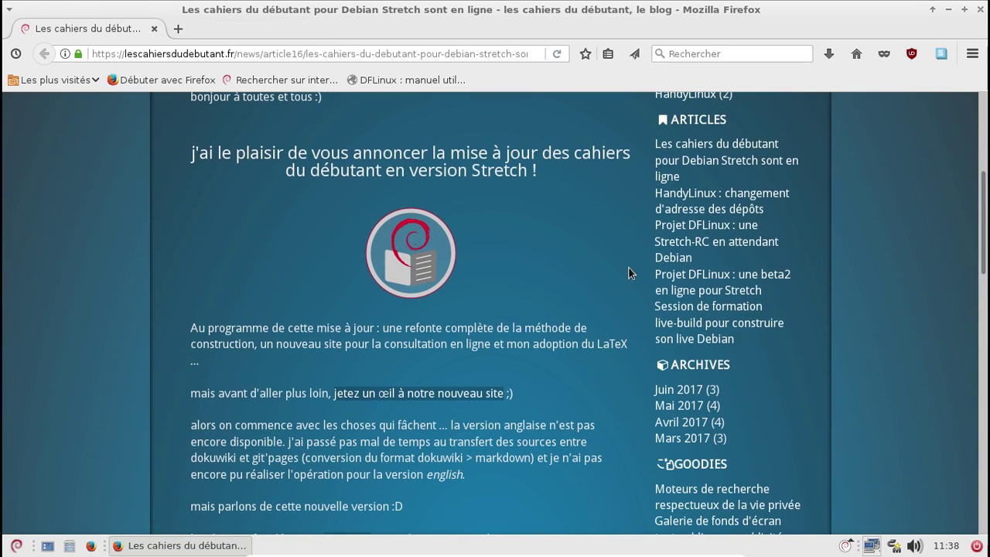
click(441, 392)
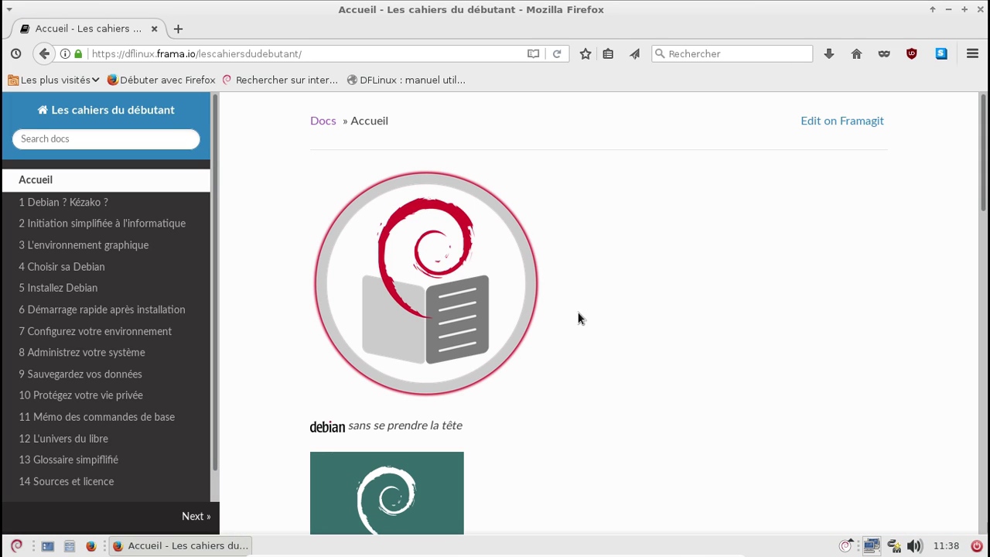
Search the online beginner's manual for handy2debian
click(109, 140)
scroll(651, 186, down, 3)
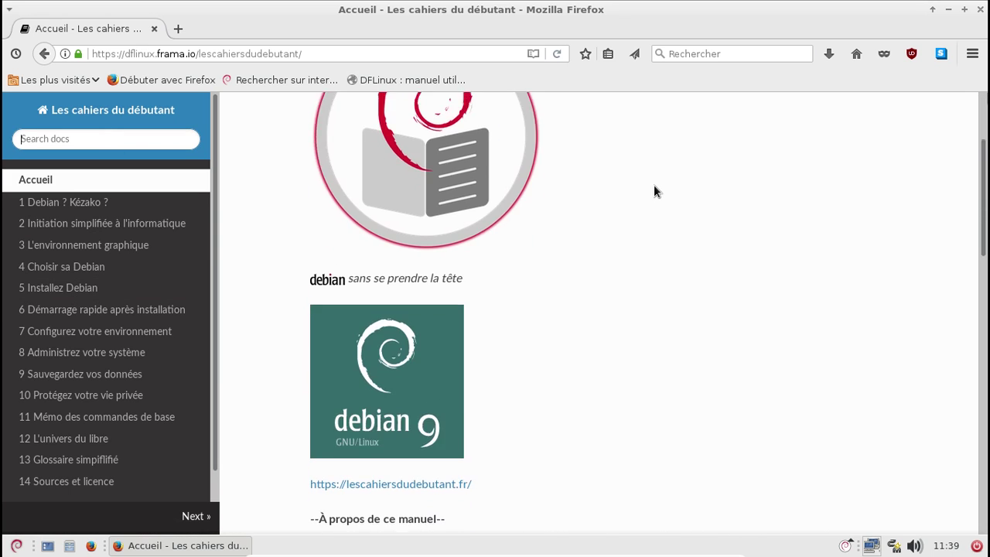
scroll(653, 188, down, 10)
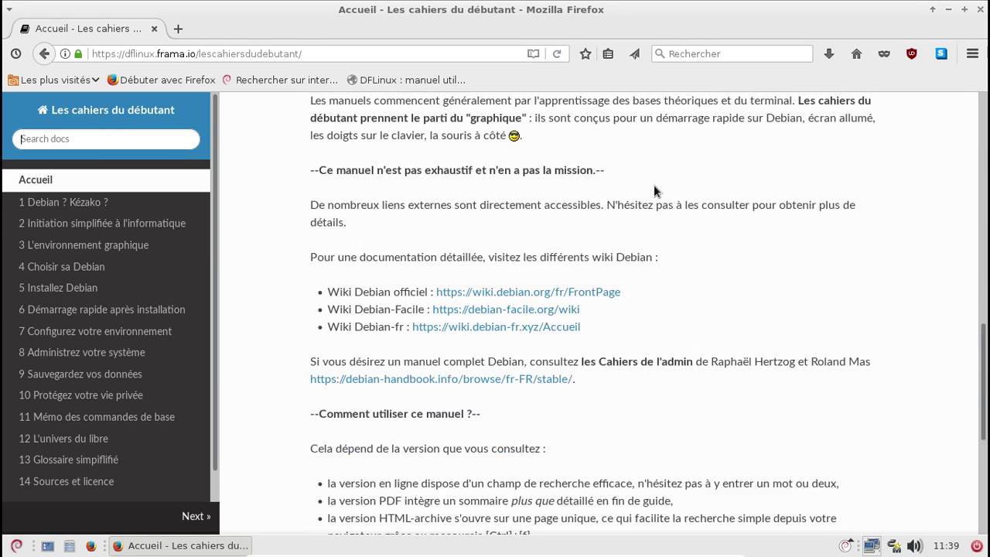
scroll(653, 184, down, 1)
click(99, 142)
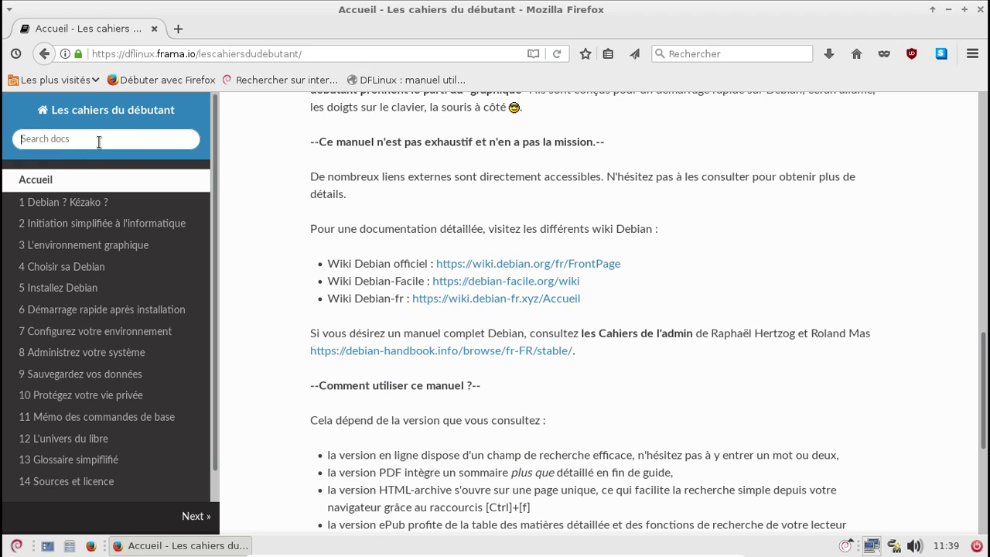
text(handy2debian)
key(Return)
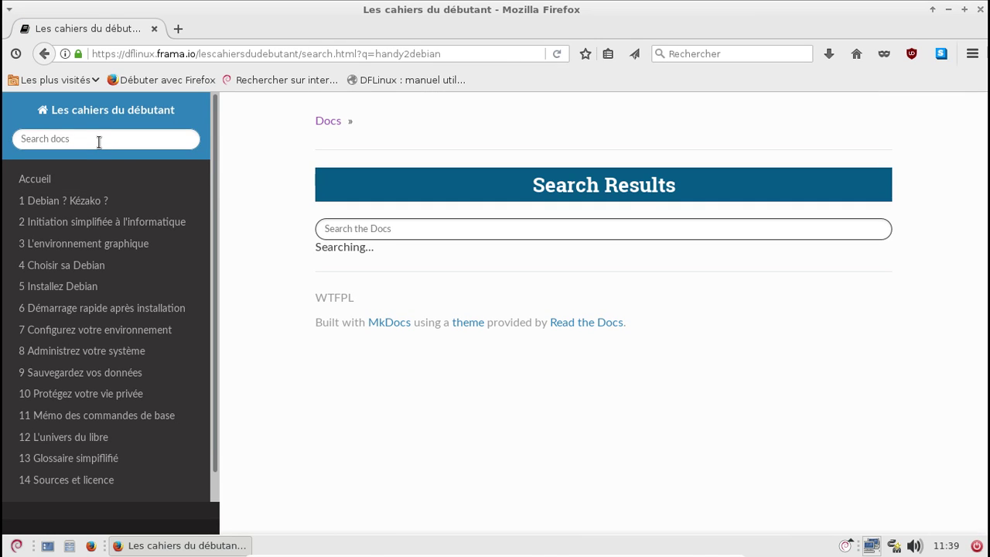
Replace the query with dflinux, search again, and close Firefox
scroll(143, 234, down, 1)
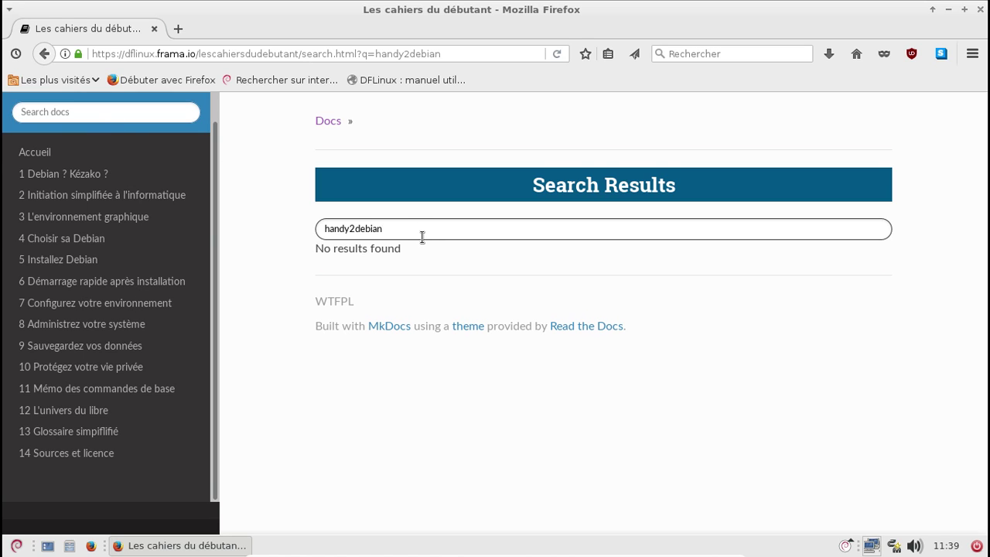
key(BackSpace)
key(BackSpace)
key(BackSpace)
key(BackSpace)
key(BackSpace)
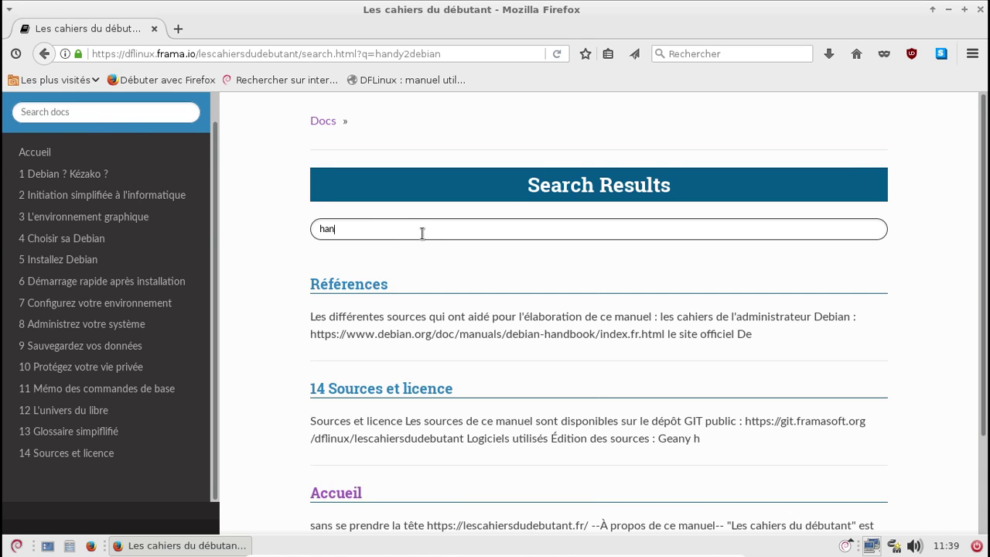
key(BackSpace)
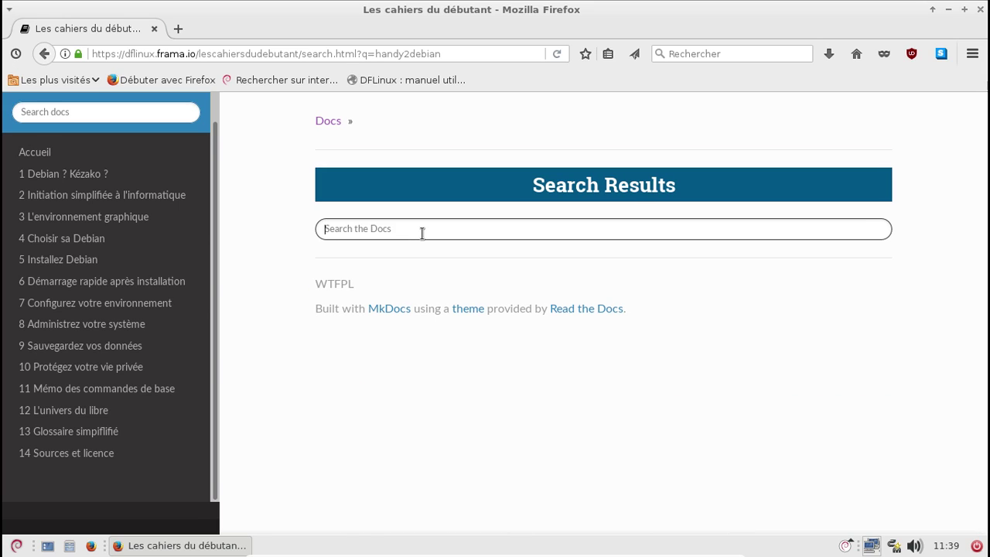
text(dlflinux)
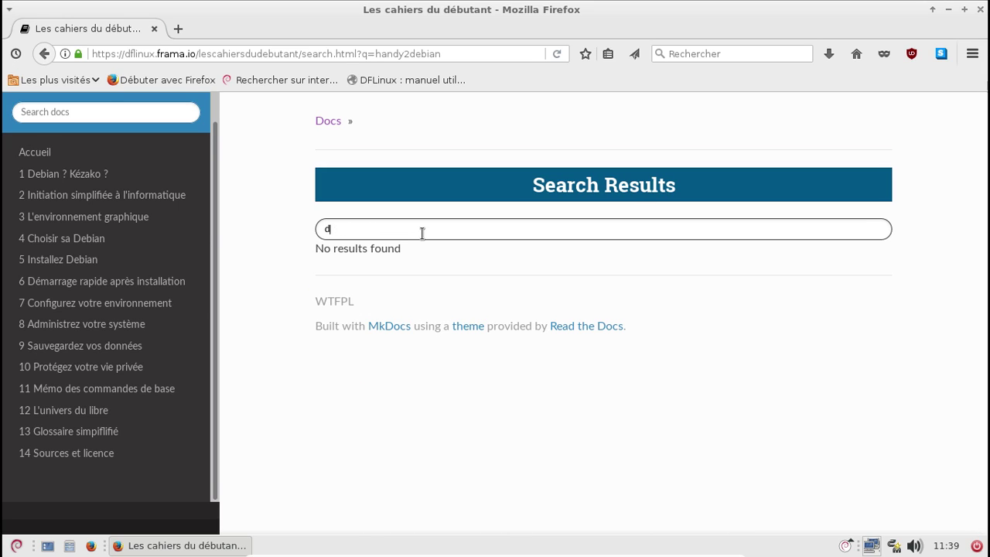
text(flinux)
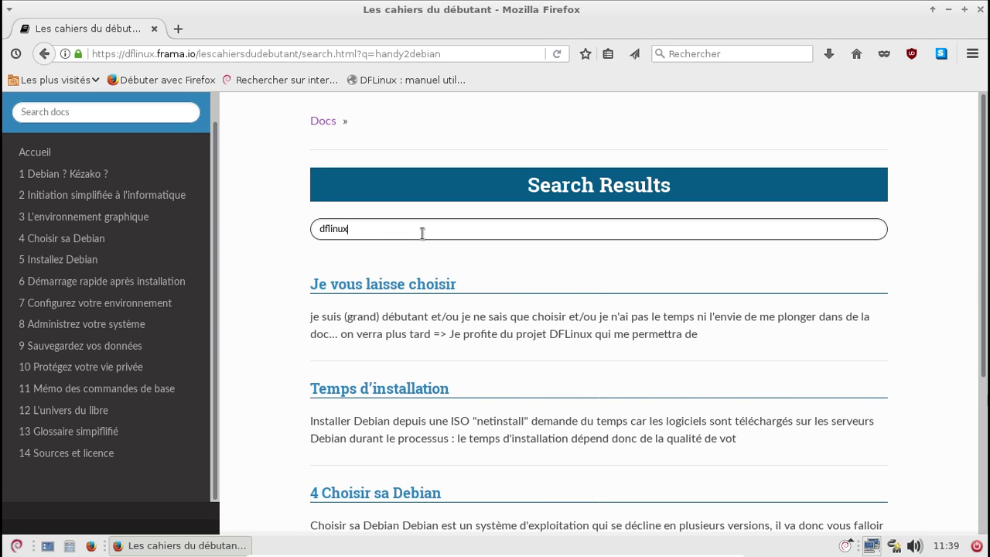
key(Return)
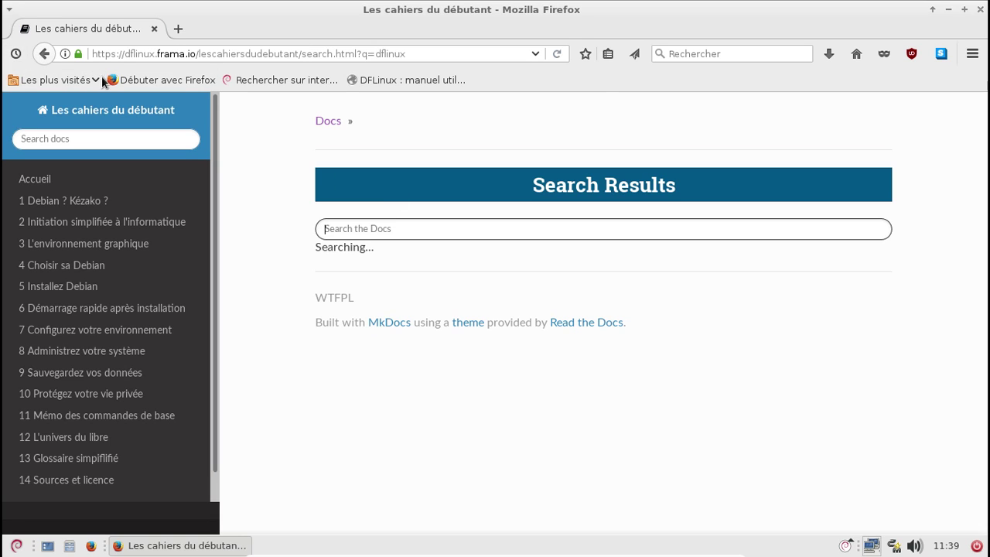
click(982, 10)
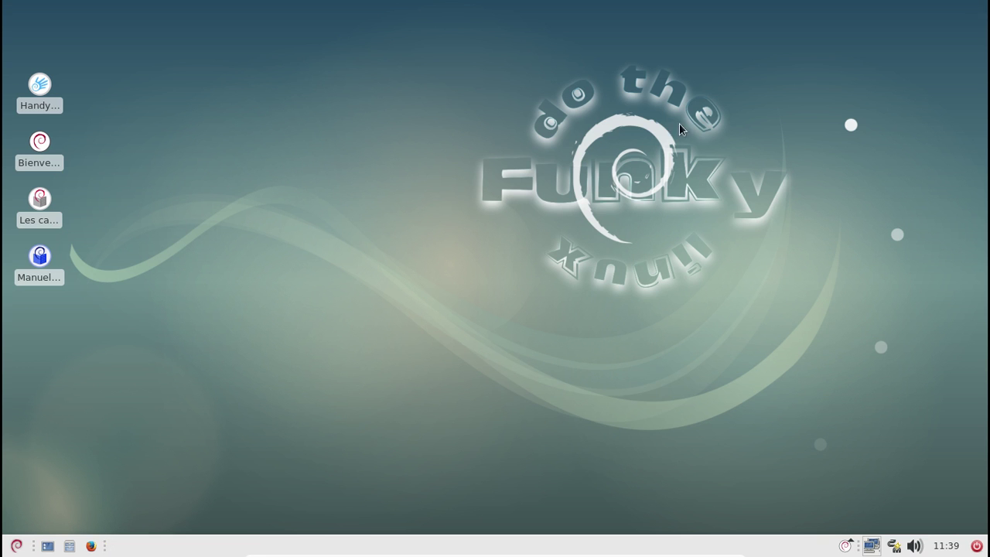
Open the Les cahiers du débutant PDF and search it for 'dflinux vers debian'
double_click(38, 202)
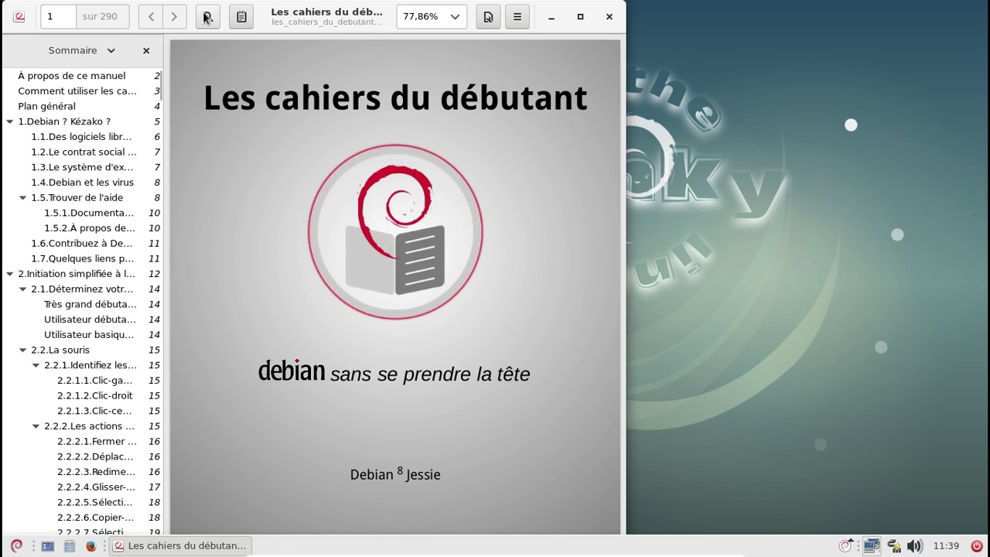
click(207, 16)
text(hand)
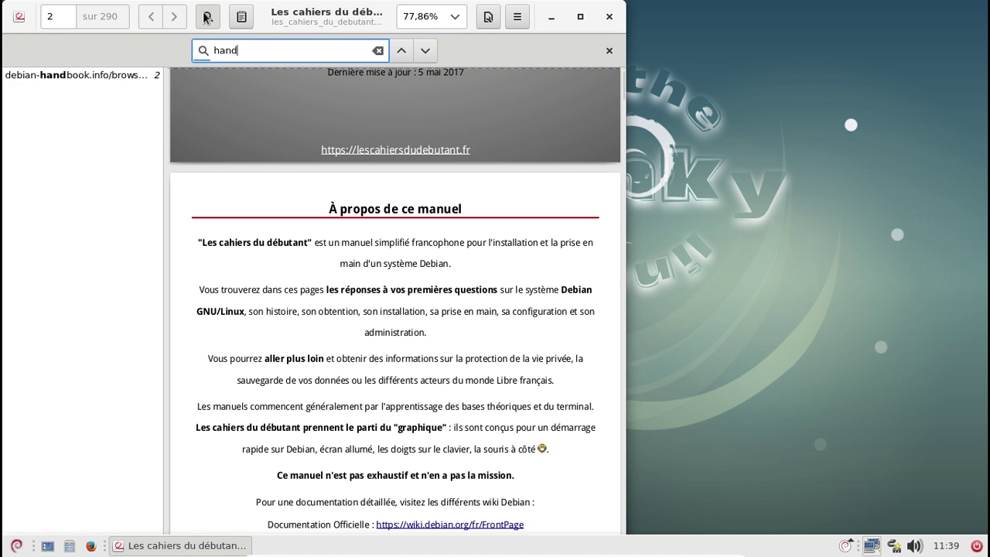
text(y2debian)
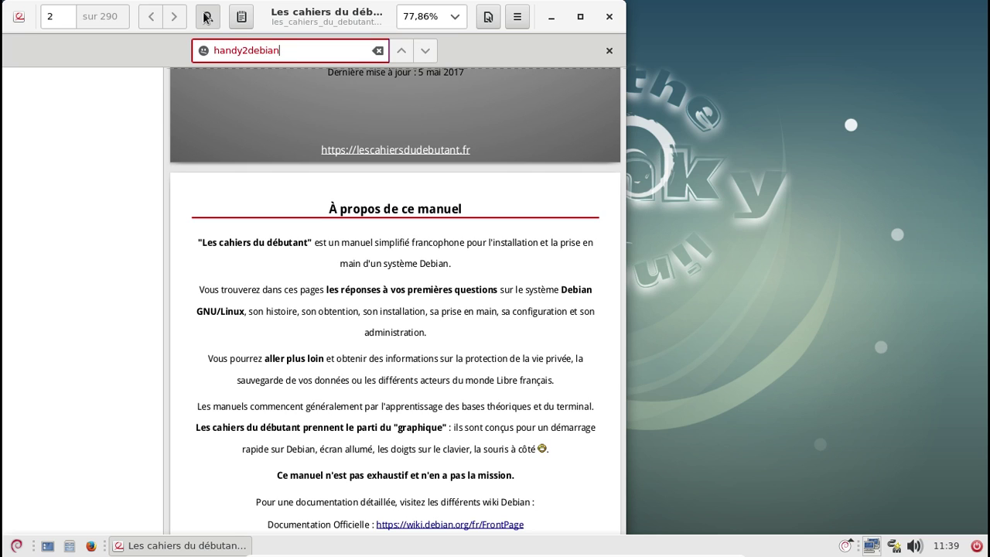
key(BackSpace)
key(BackSpace)
key(BackSpace)
key(BackSpace)
text(dflinux)
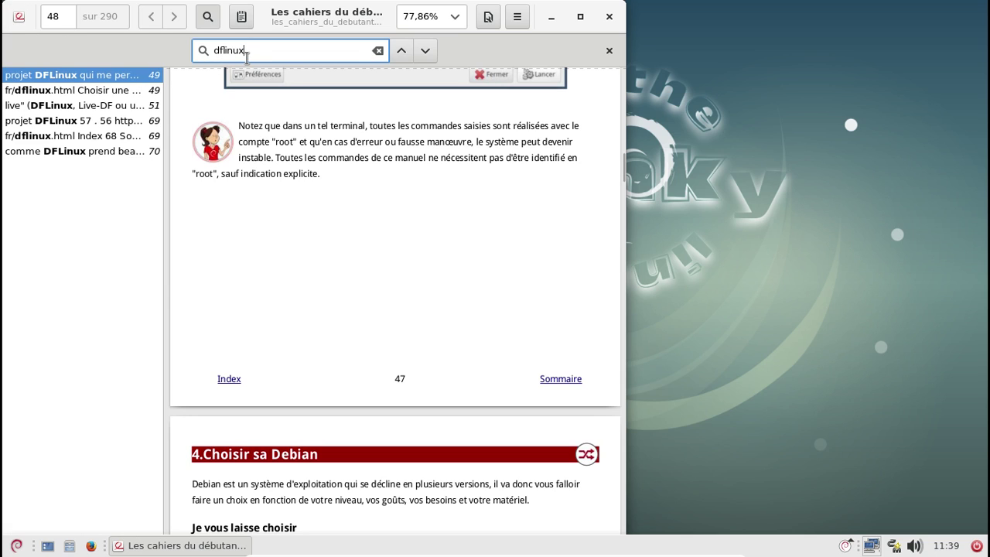
text(vers debian)
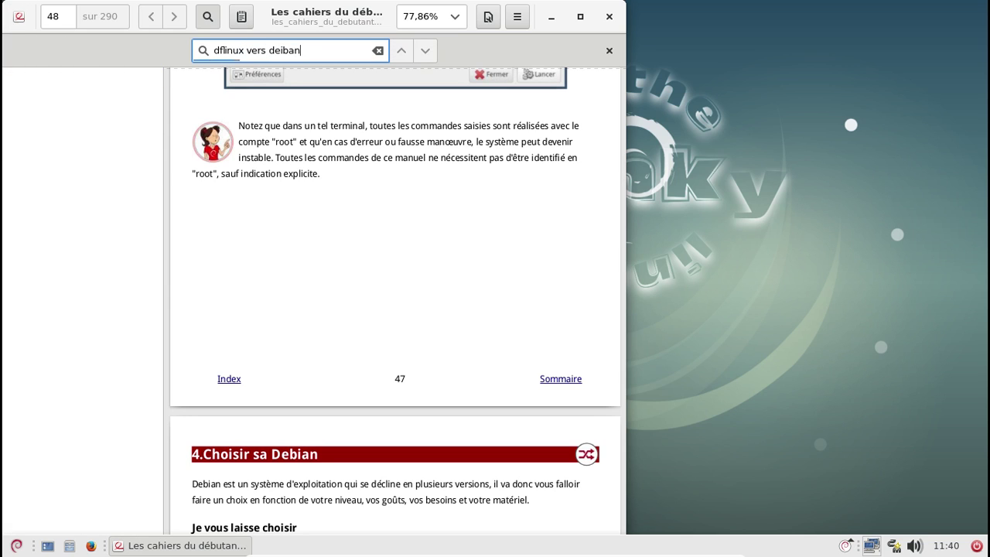
key(BackSpace)
key(BackSpace)
key(BackSpace)
key(BackSpace)
key(BackSpace)
text(bian)
Read through chapter 4 around pages 48–53, then close Atril
scroll(343, 259, down, 5)
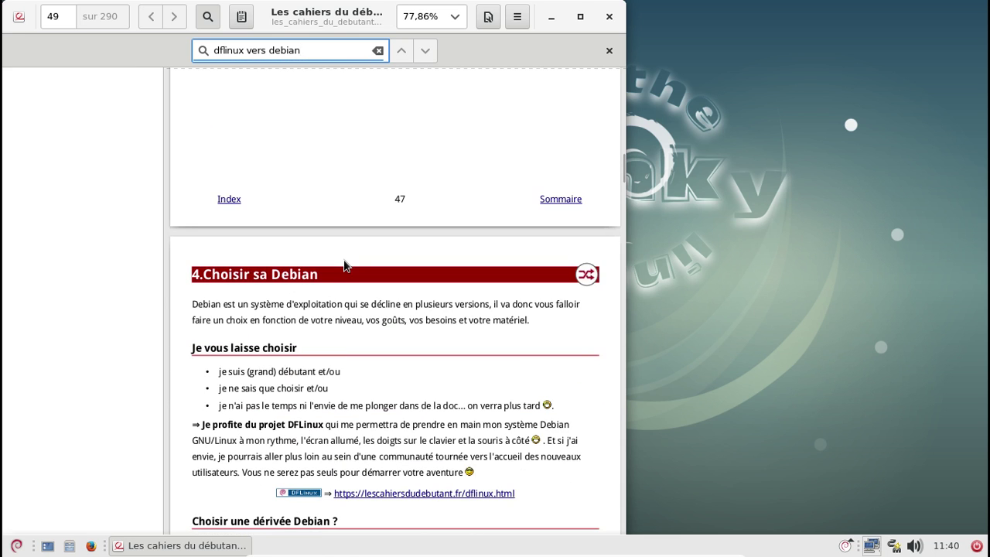
scroll(348, 263, down, 5)
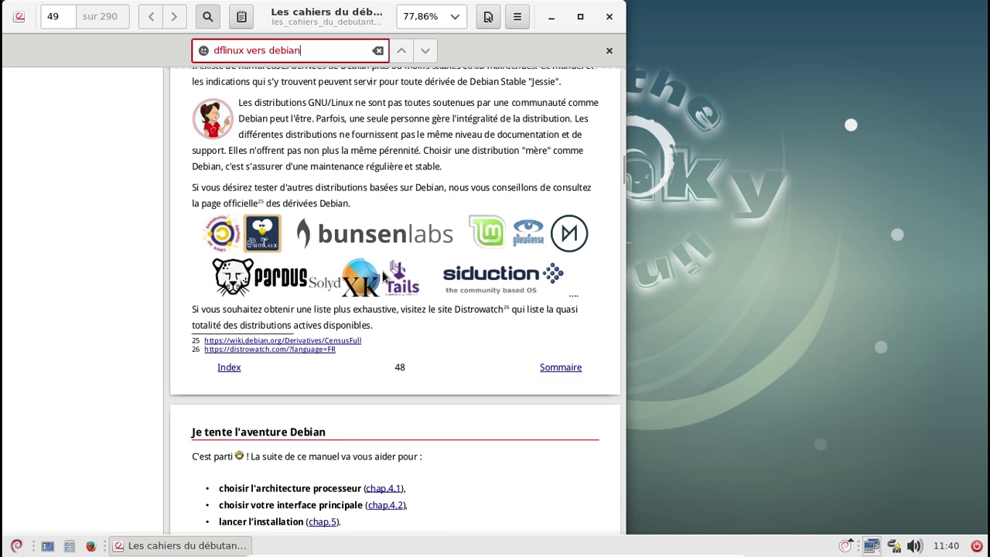
scroll(385, 277, down, 3)
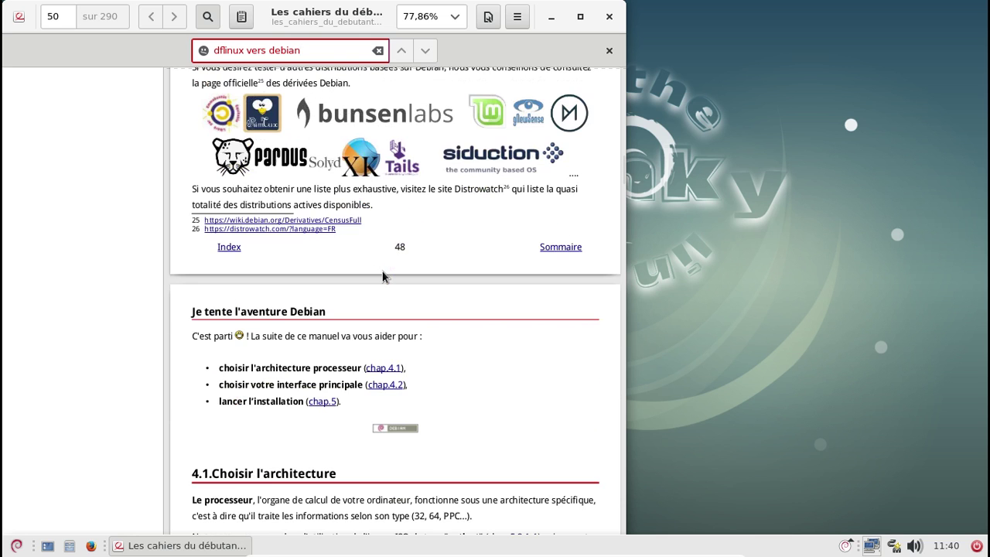
scroll(384, 277, down, 15)
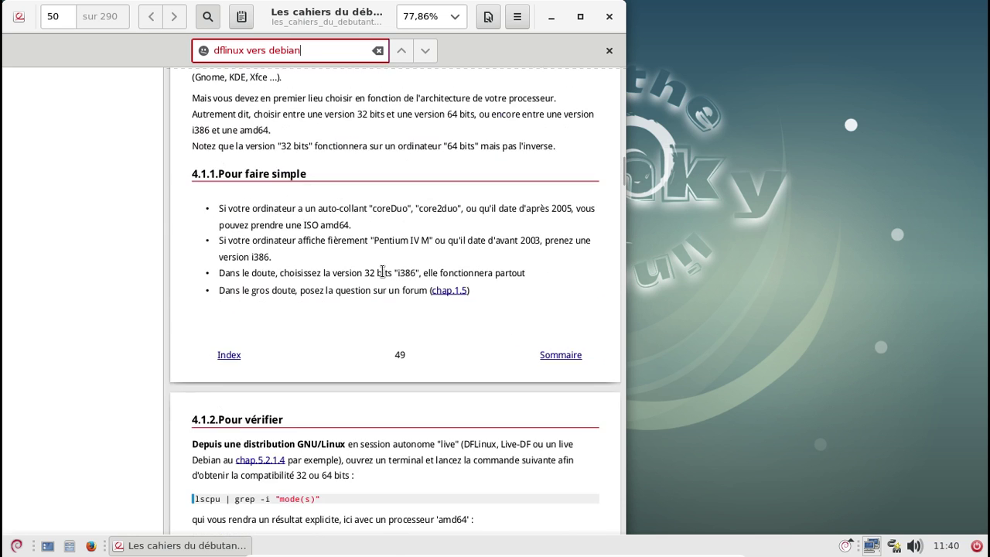
scroll(385, 277, down, 18)
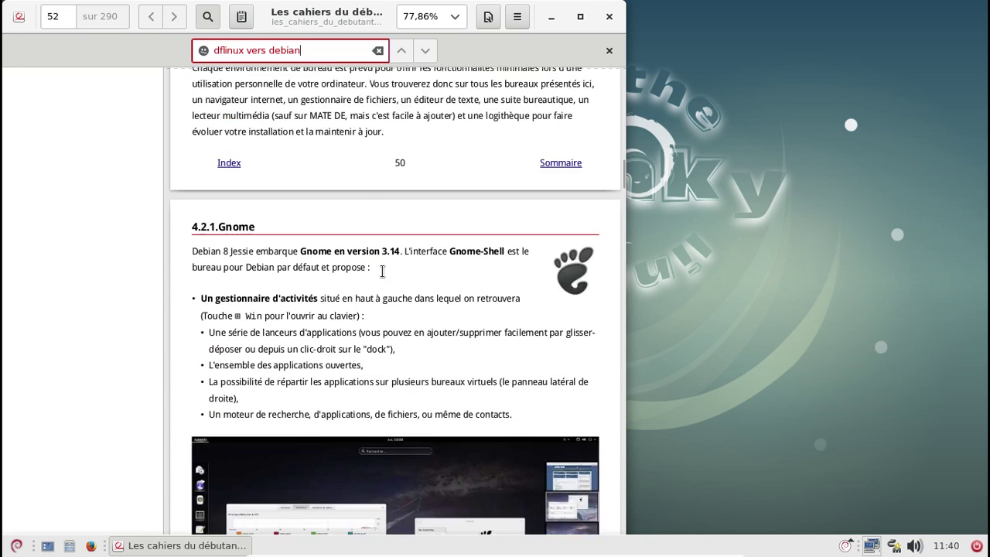
scroll(382, 275, down, 15)
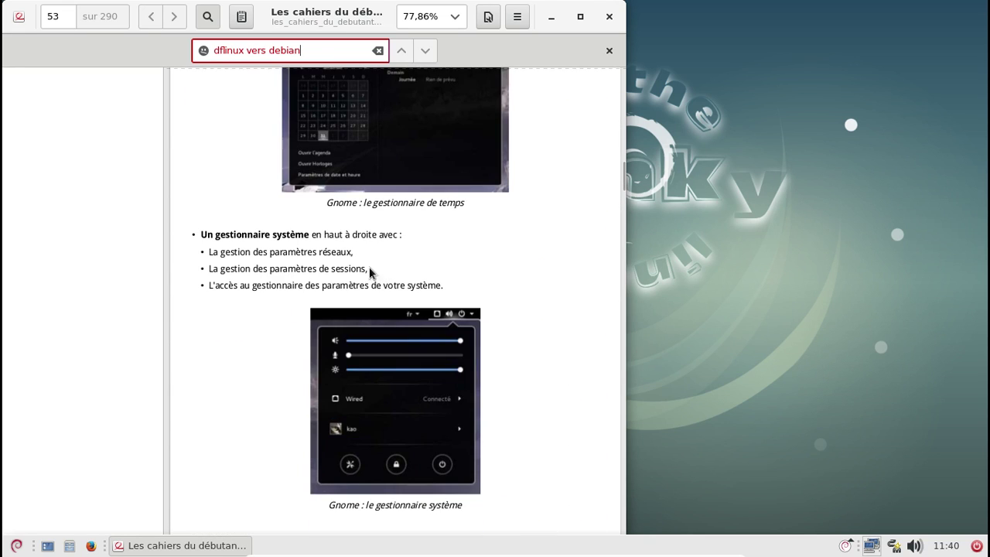
click(609, 16)
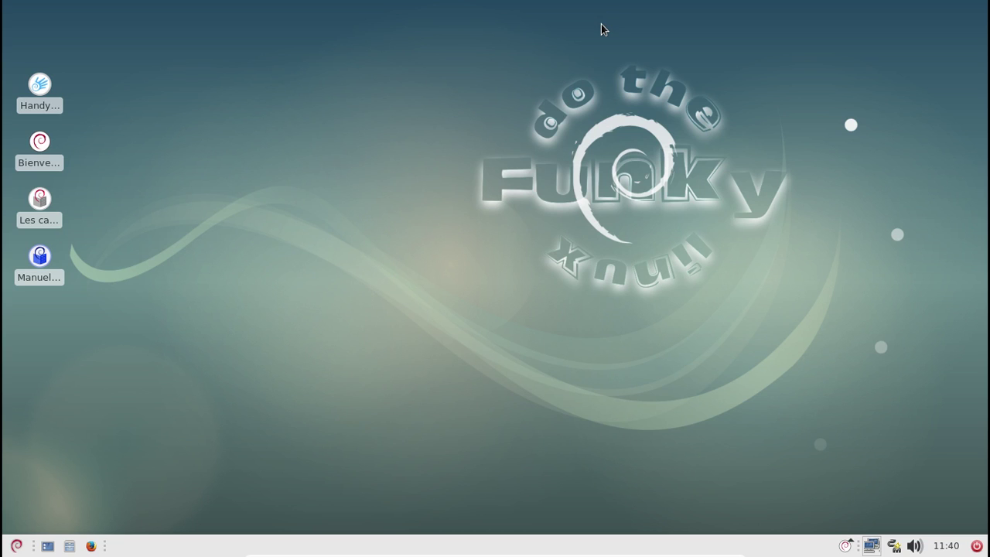
Launch Gestionnaire de paquets Synaptic via a 'syna' menu search and enter the administrator password
click(16, 545)
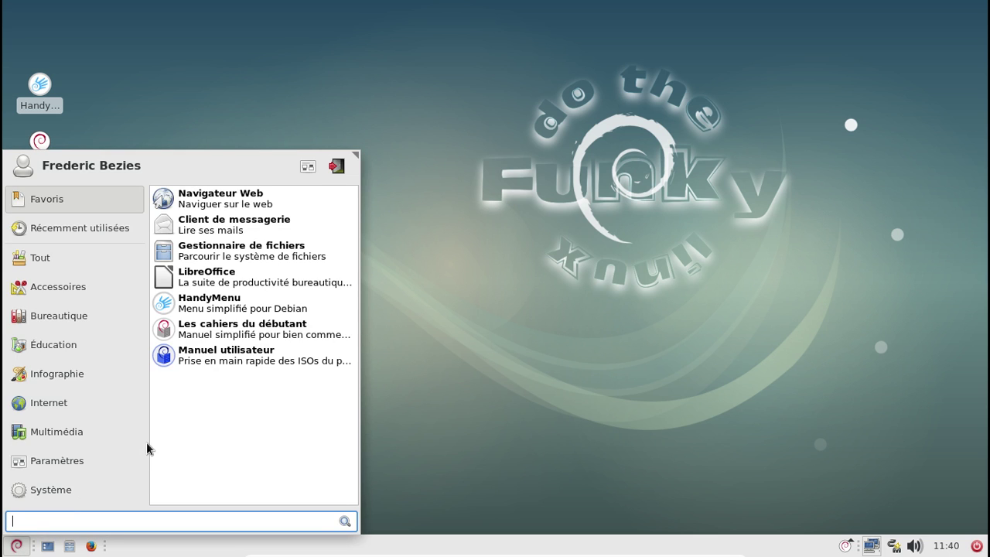
text(syna)
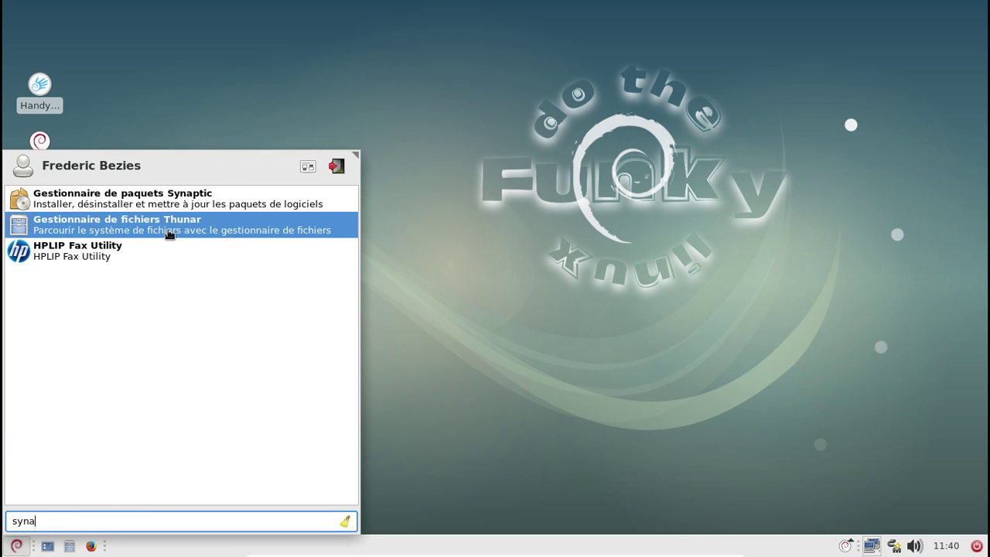
click(164, 205)
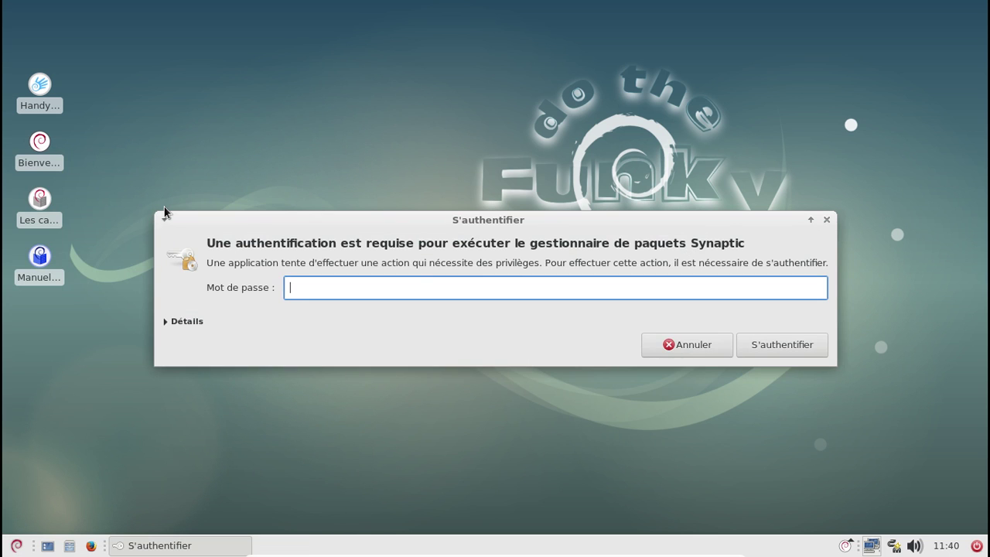
text(*********)
key(Return)
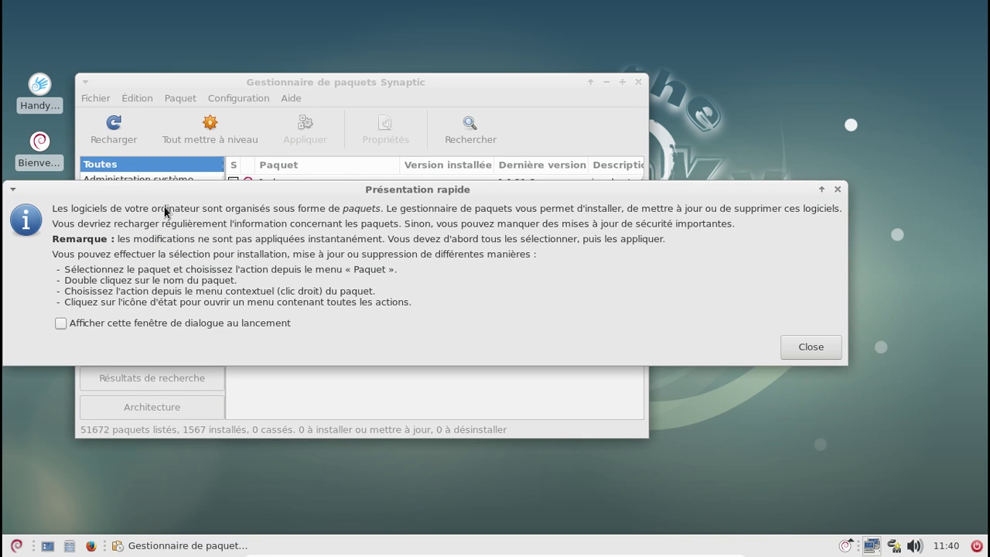
Dismiss the introduction, search packages for 'dfli', and select mydflinux
click(799, 356)
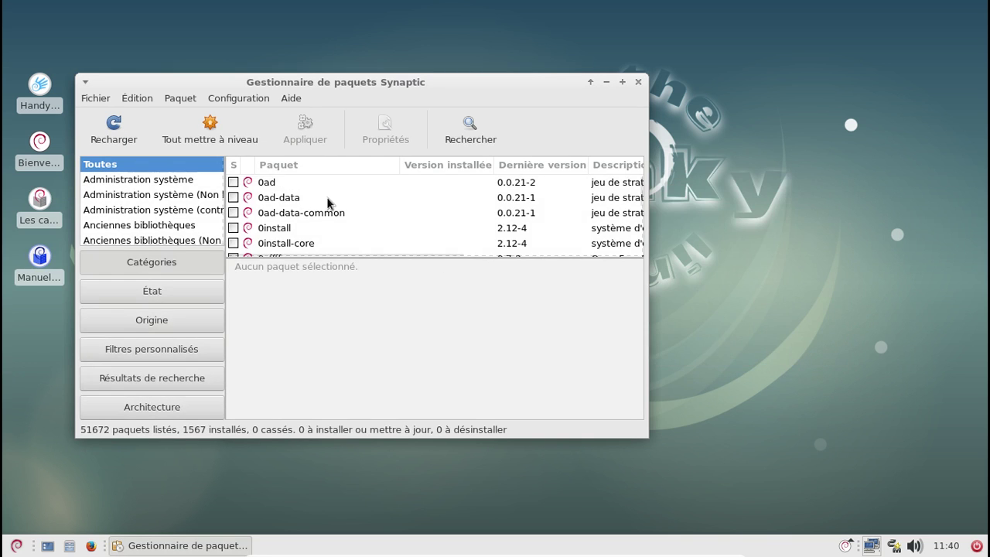
click(470, 128)
text(dfli)
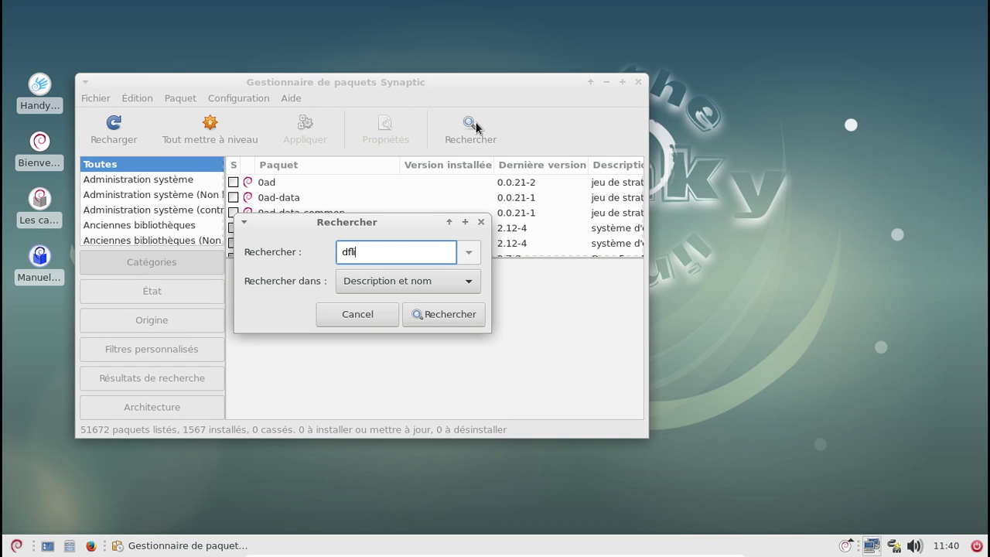
key(Return)
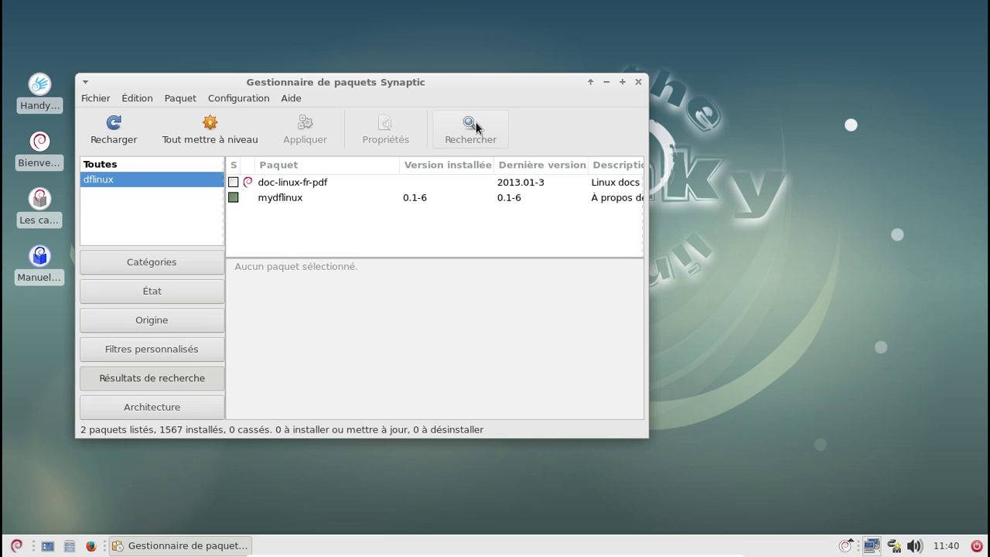
click(357, 196)
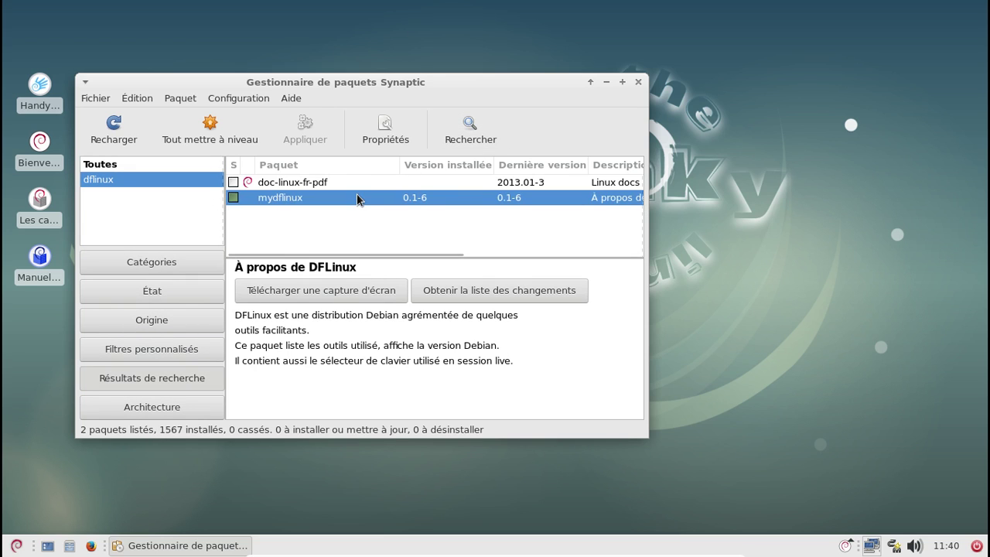
Enable 'Afficher les propriétés du paquet dans la fenêtre principale' in Préférences and reselect mydflinux
click(231, 99)
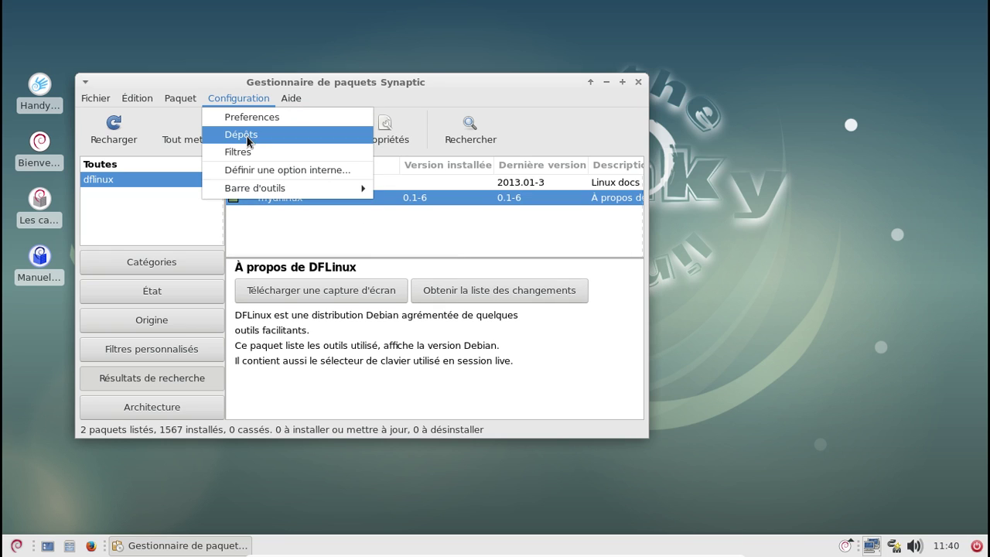
click(252, 116)
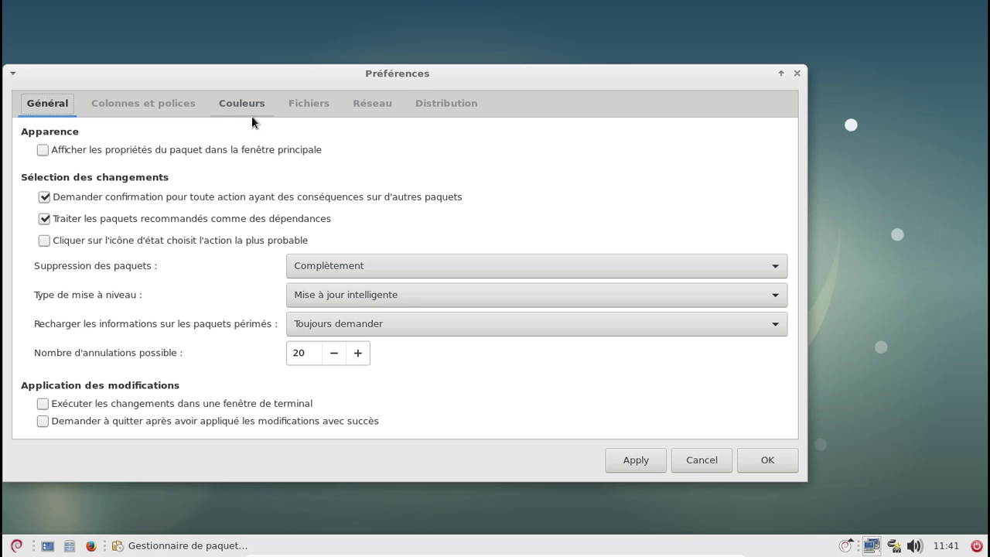
click(135, 149)
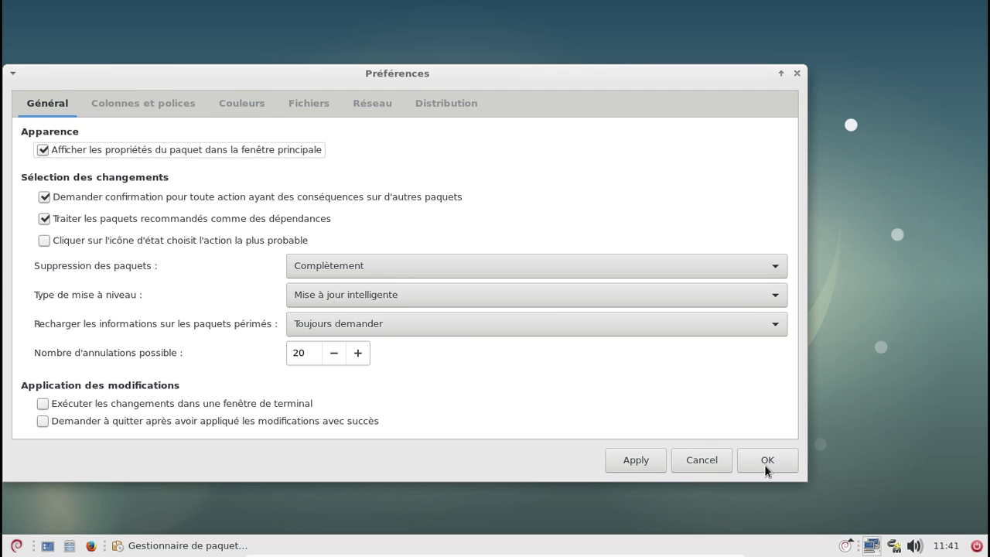
click(764, 462)
click(313, 197)
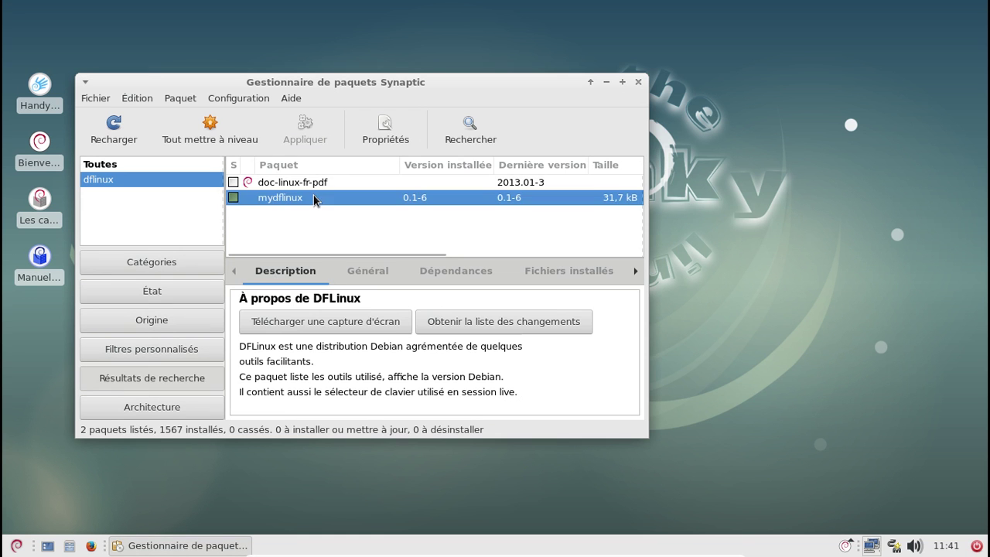
Review the Fichiers installés list of the mydflinux package
click(562, 272)
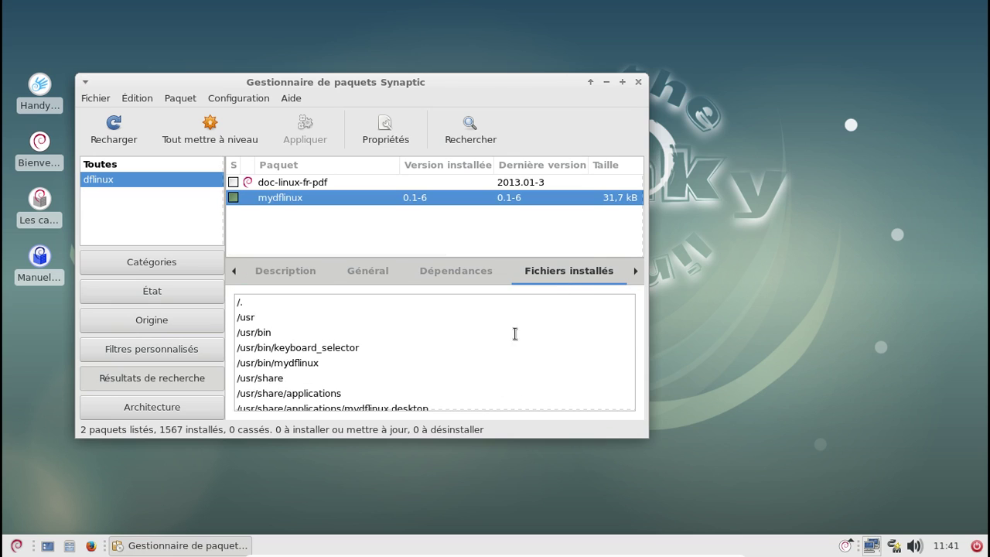
scroll(516, 329, down, 2)
scroll(516, 329, down, 1)
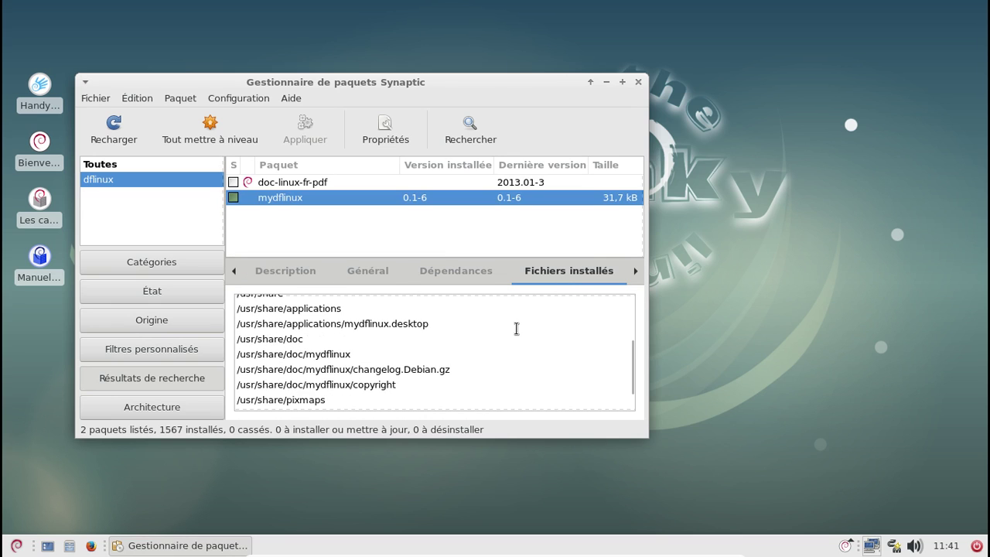
scroll(515, 329, down, 2)
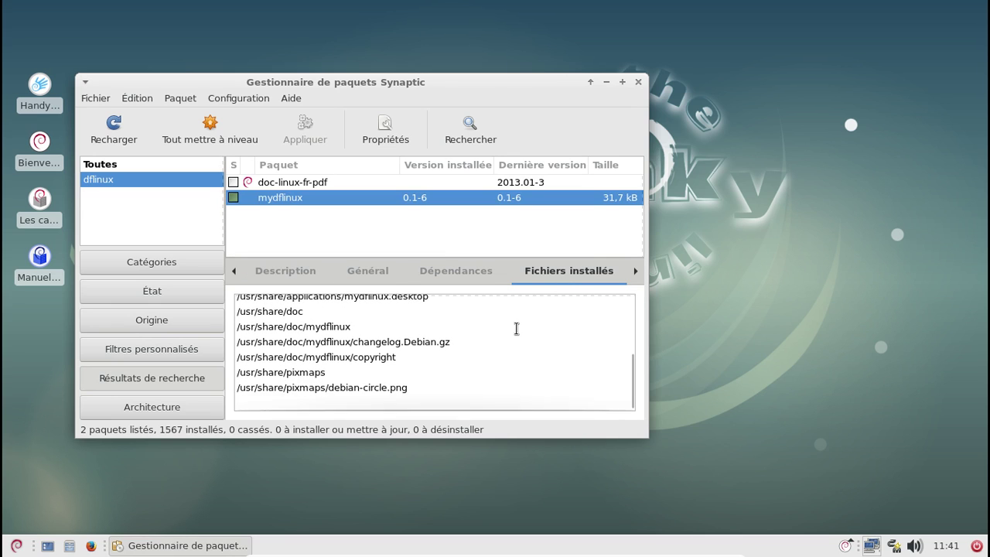
scroll(516, 329, up, 3)
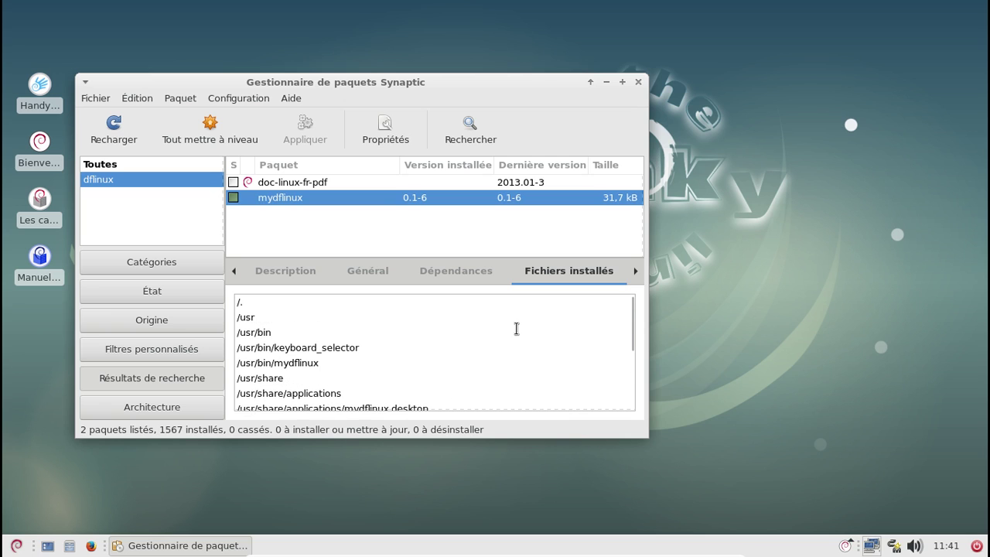
scroll(516, 329, down, 2)
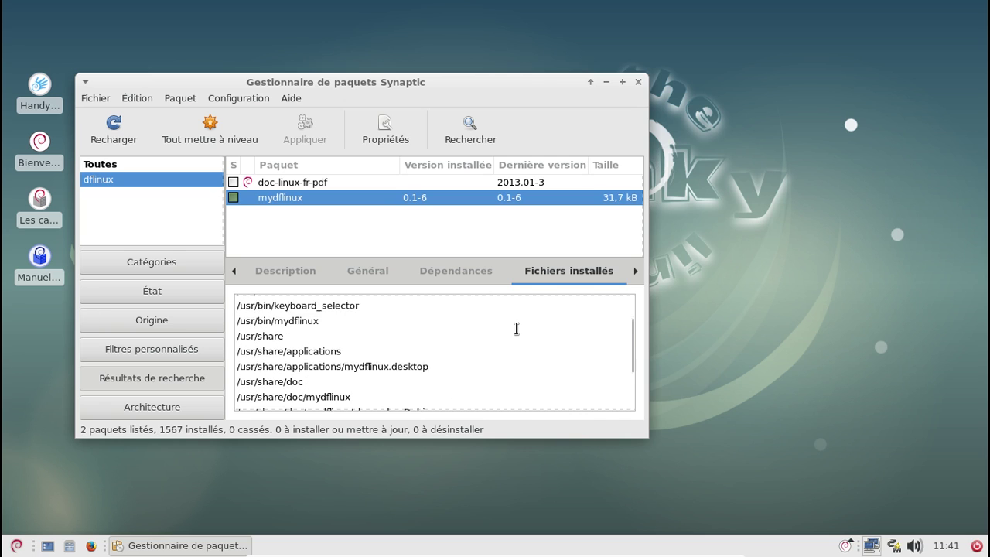
Read the doc-linux-fr-pdf package description, then close Synaptic
click(302, 184)
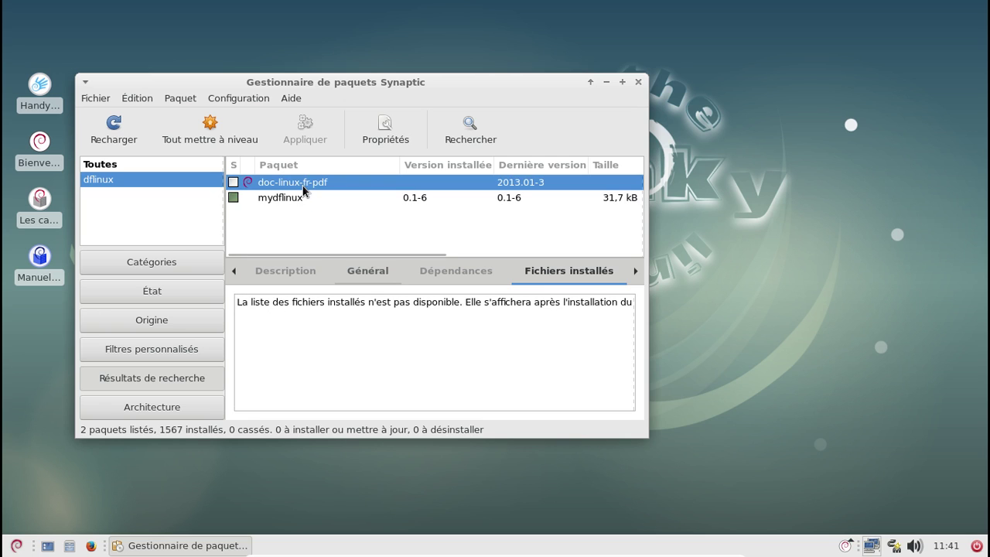
click(296, 276)
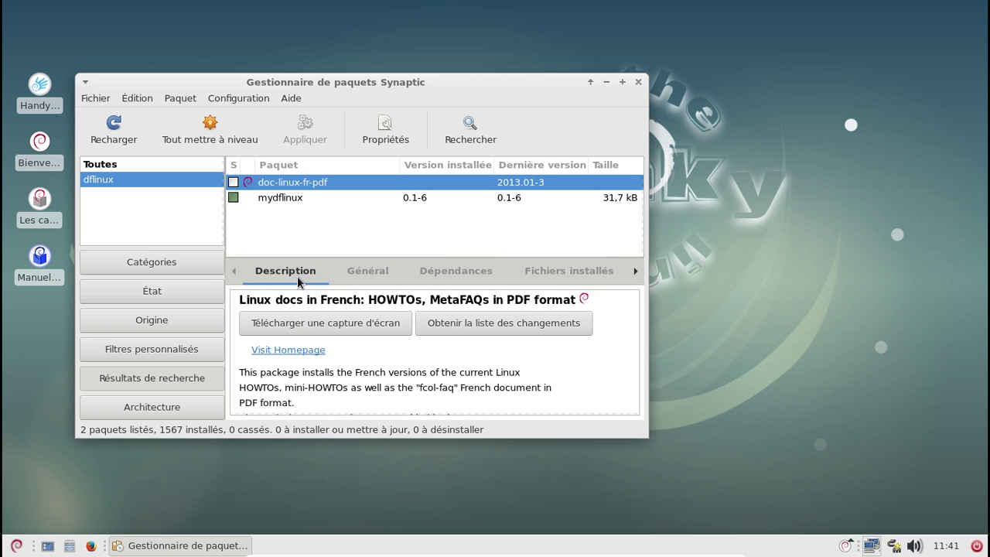
scroll(503, 367, down, 2)
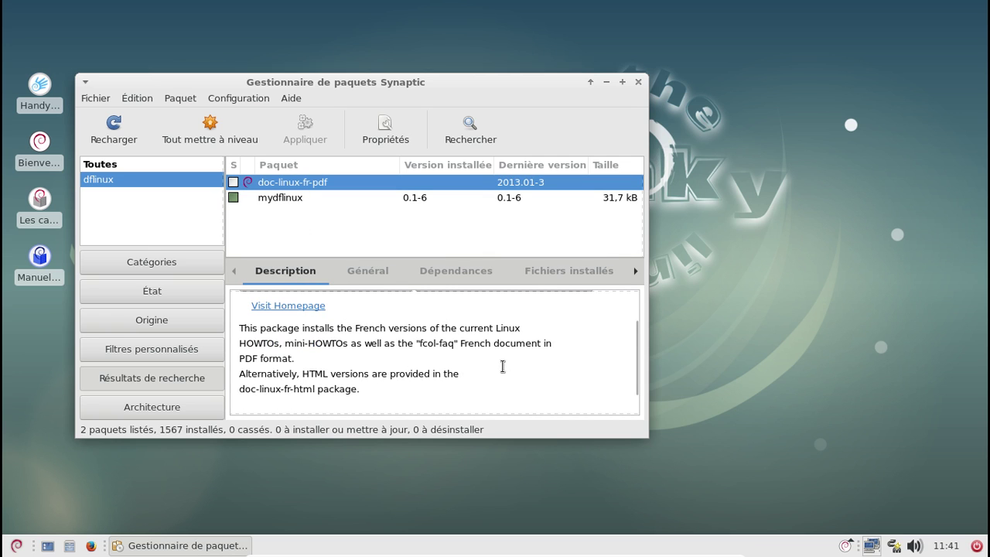
click(638, 81)
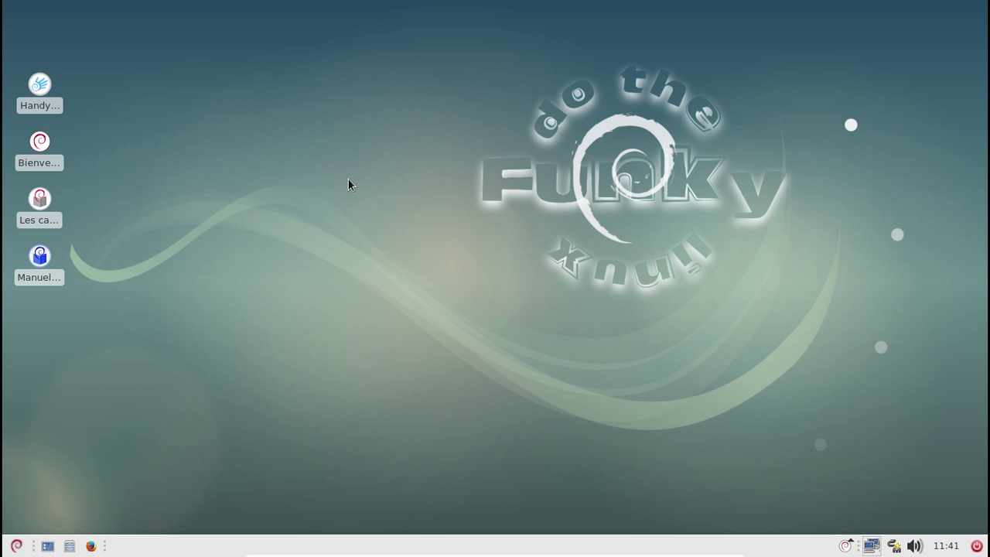
Briefly open the home folder, then launch HandyMenu on its Aventuriers section
click(69, 549)
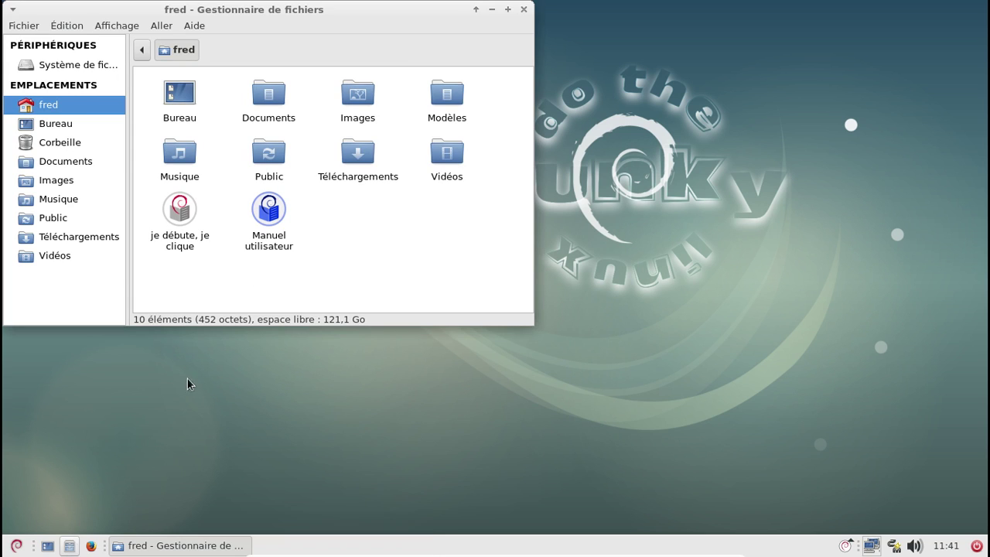
click(523, 9)
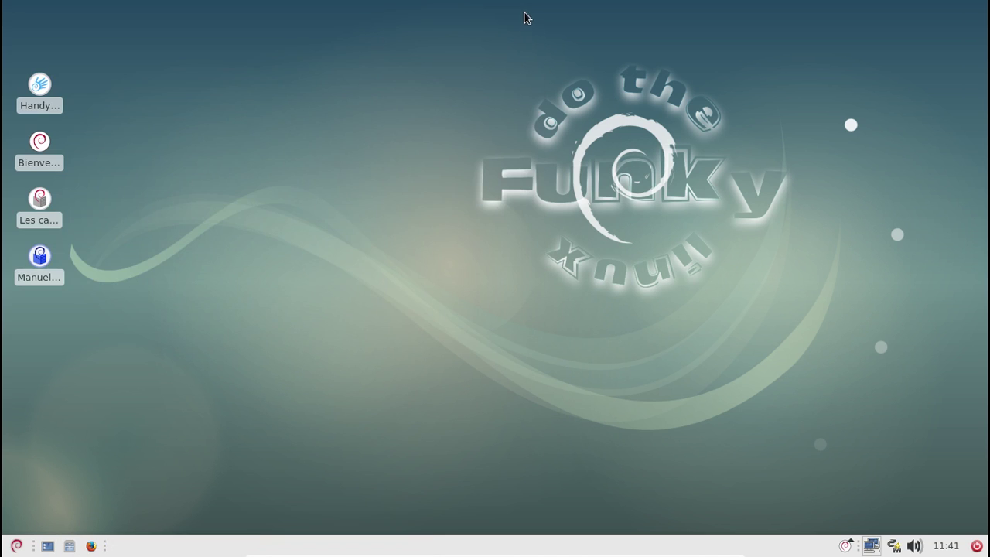
double_click(38, 100)
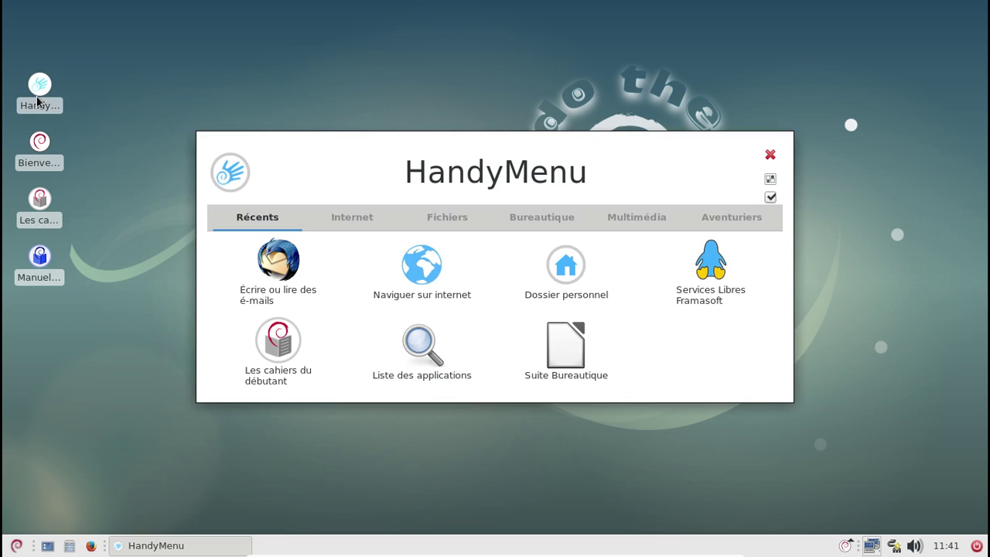
click(706, 224)
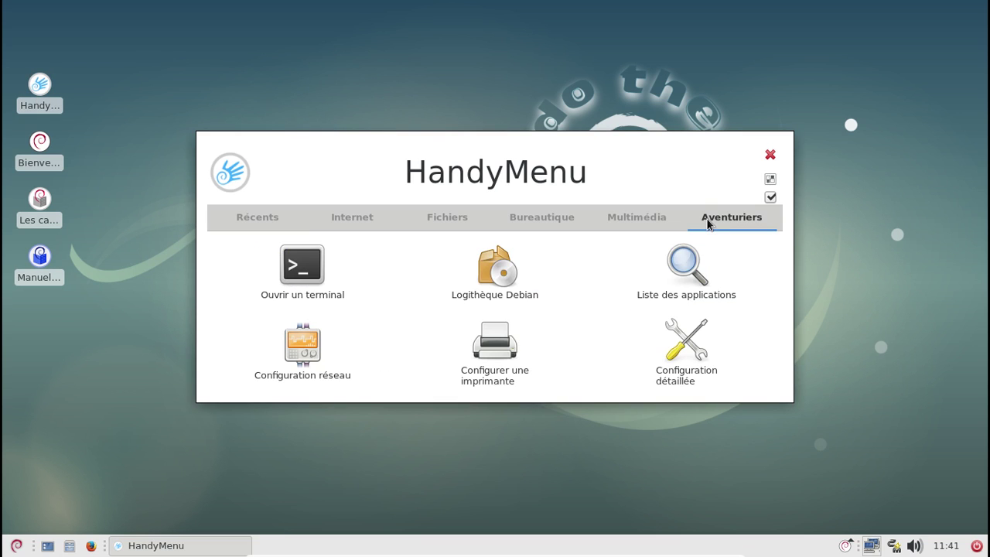
Cancel the Logithèque Debian password prompt and reopen HandyMenu on Aventuriers
click(521, 276)
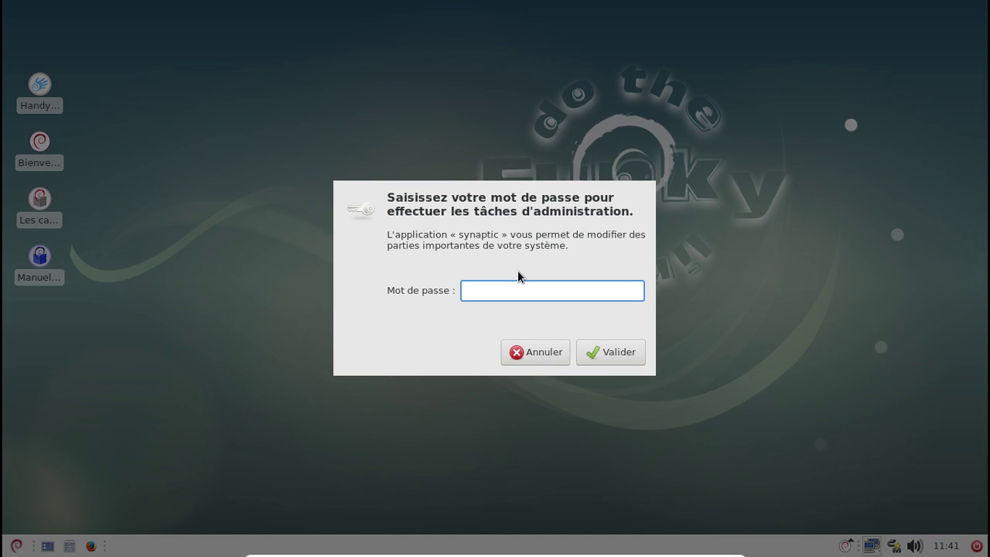
click(514, 351)
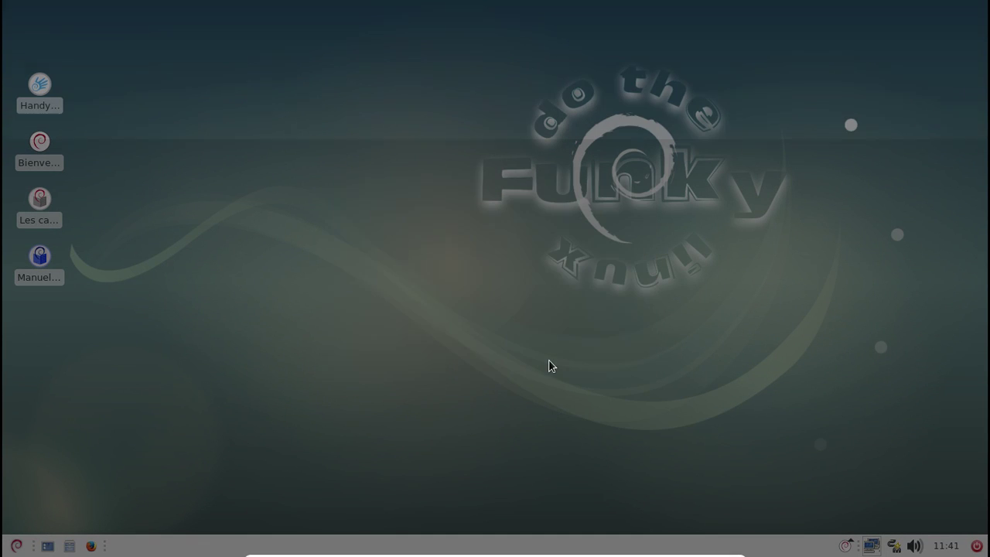
double_click(40, 86)
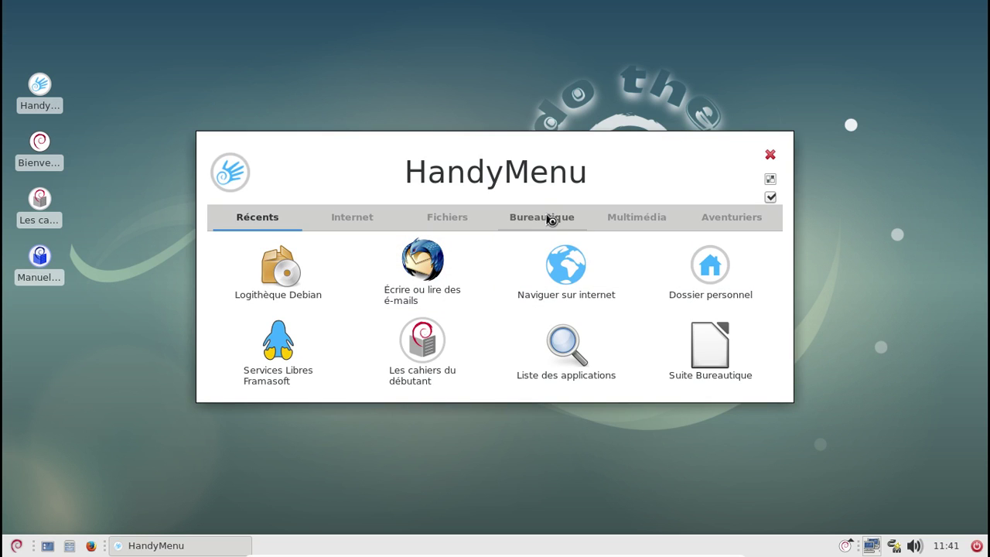
click(707, 226)
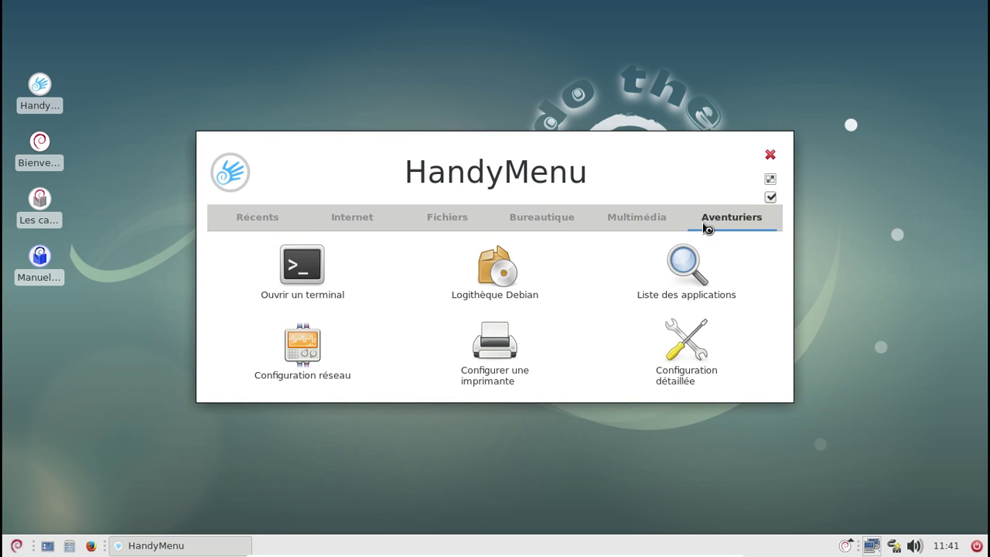
Open Printer configuration and attach the HP DeskJet 2130 series USB device to the VM
click(504, 359)
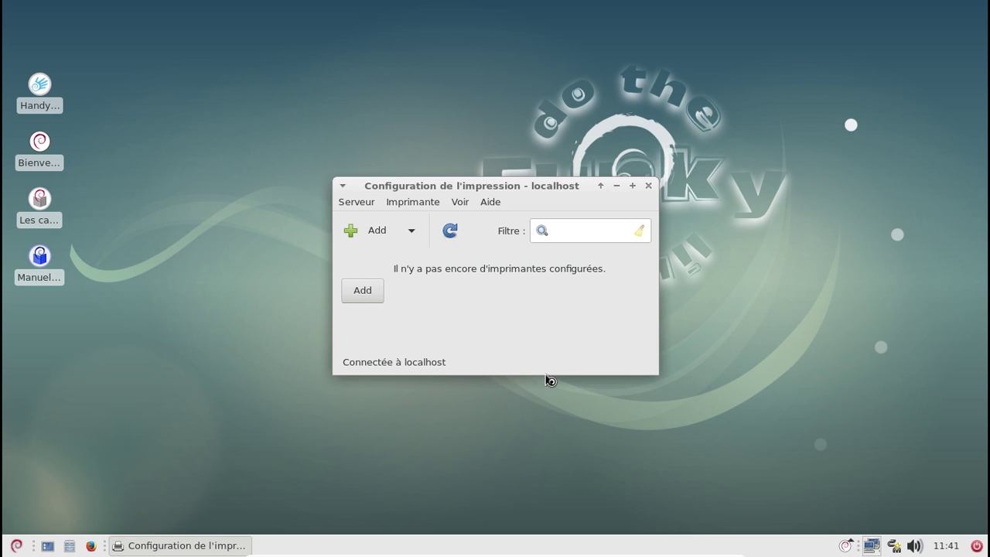
mouse_move(459, 553)
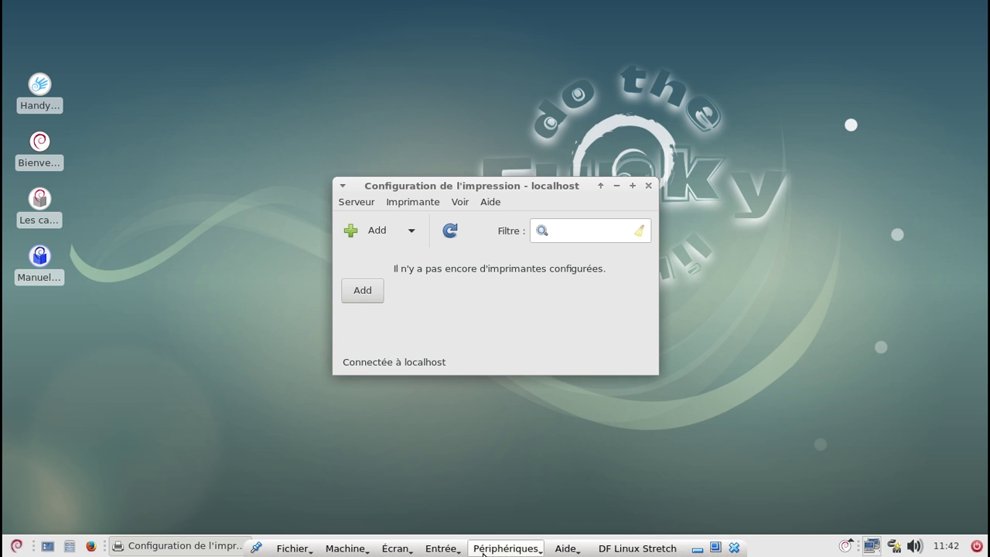
click(507, 548)
mouse_move(520, 415)
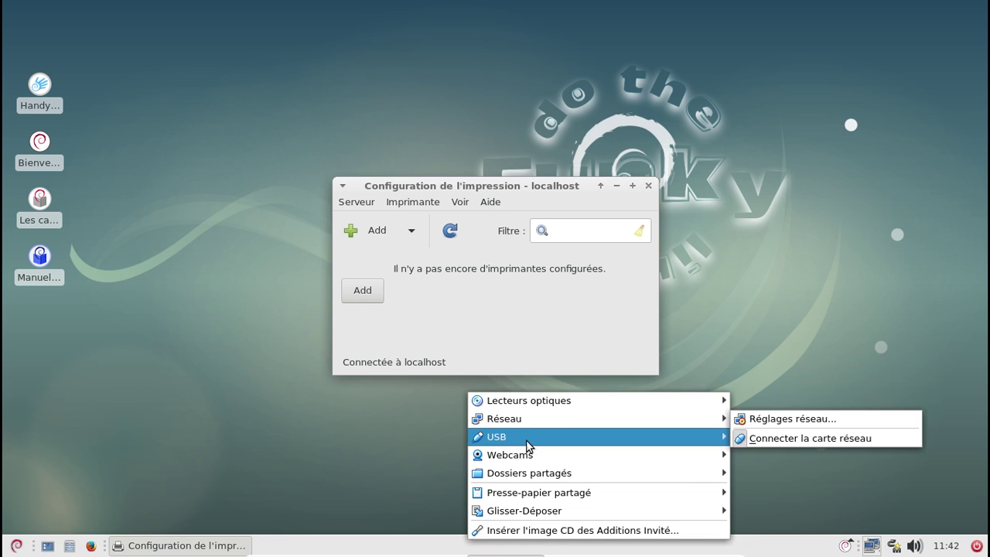
mouse_move(528, 437)
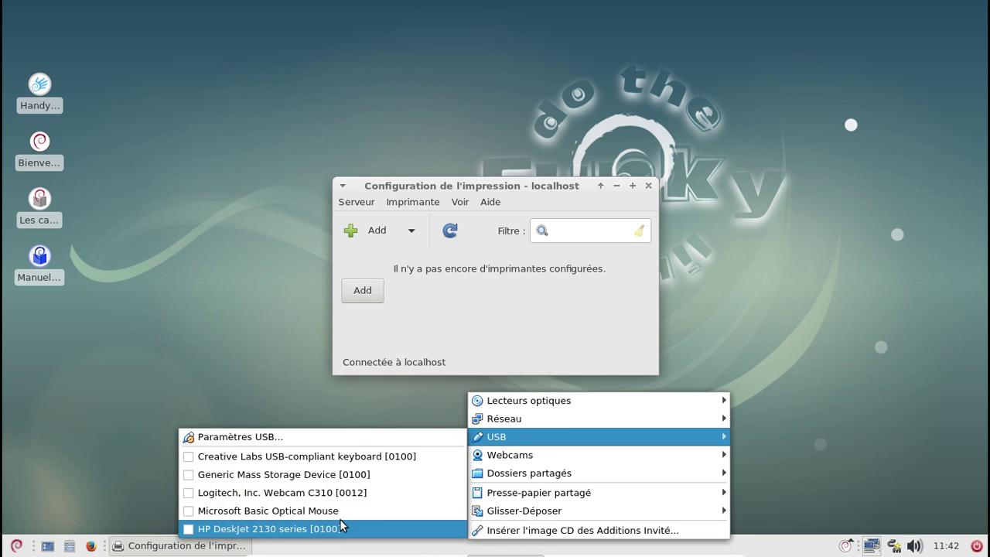
click(343, 529)
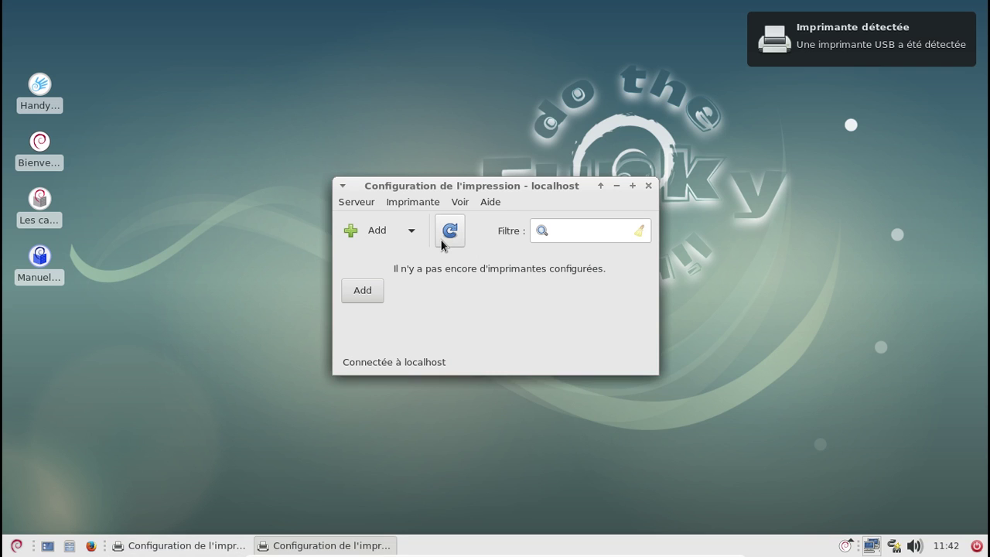
Start and cancel the new printer wizard, then close both Printer configuration windows
click(369, 230)
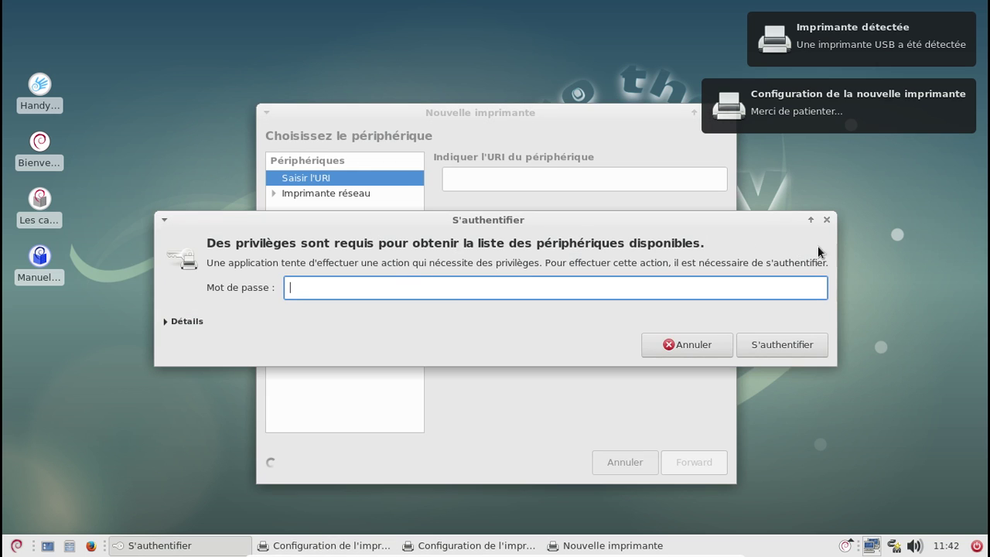
click(822, 221)
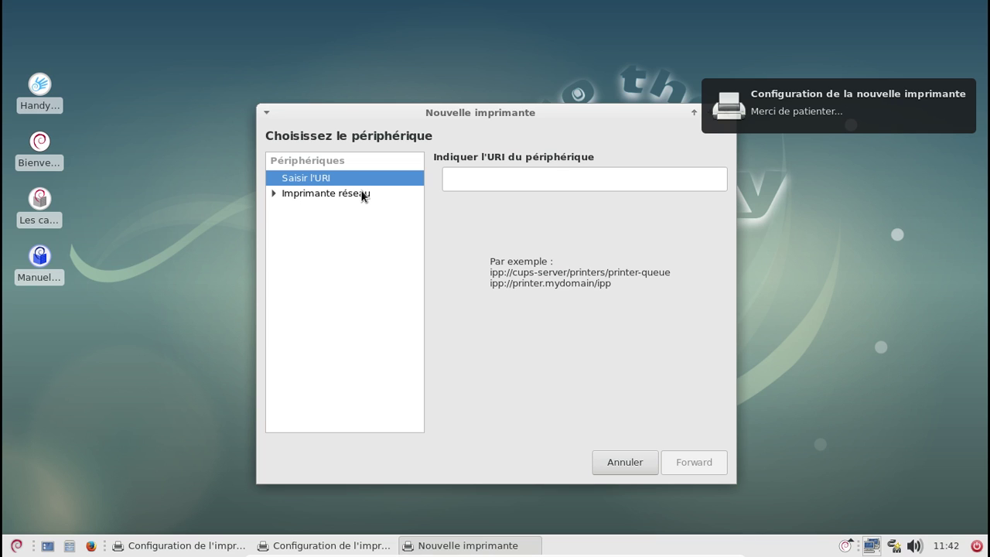
click(640, 461)
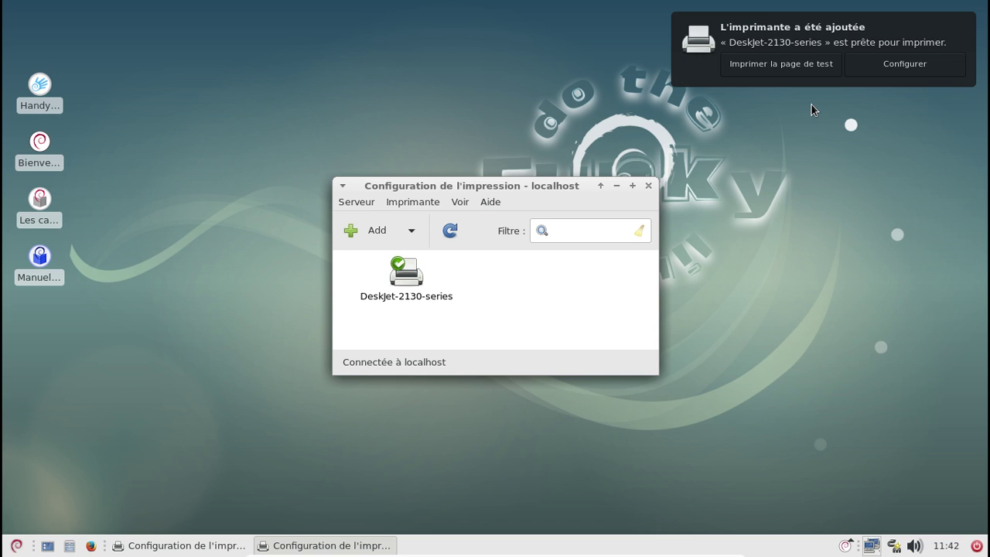
click(648, 186)
click(648, 185)
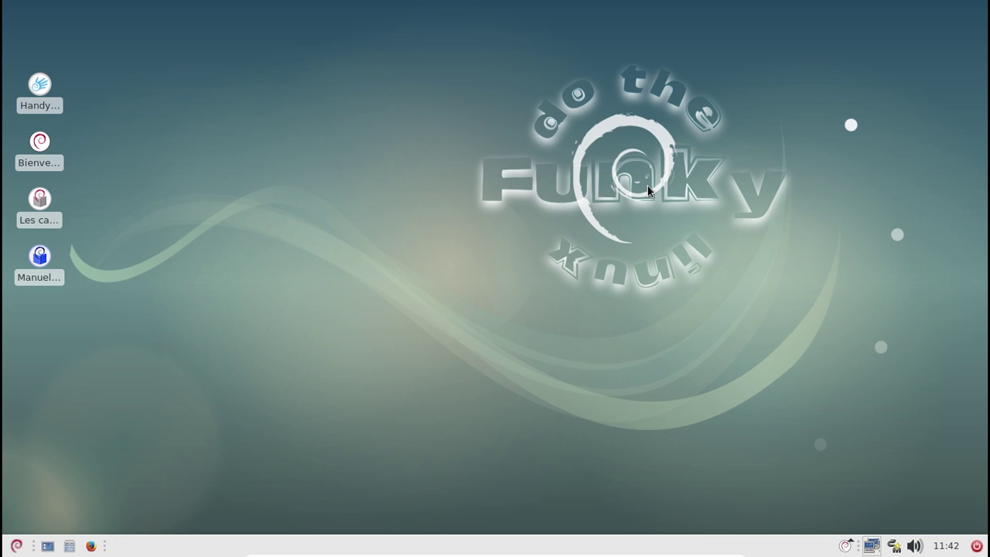
Launch Quod Libet from Multimédia, then browse the graphics and accessories menu categories
click(14, 543)
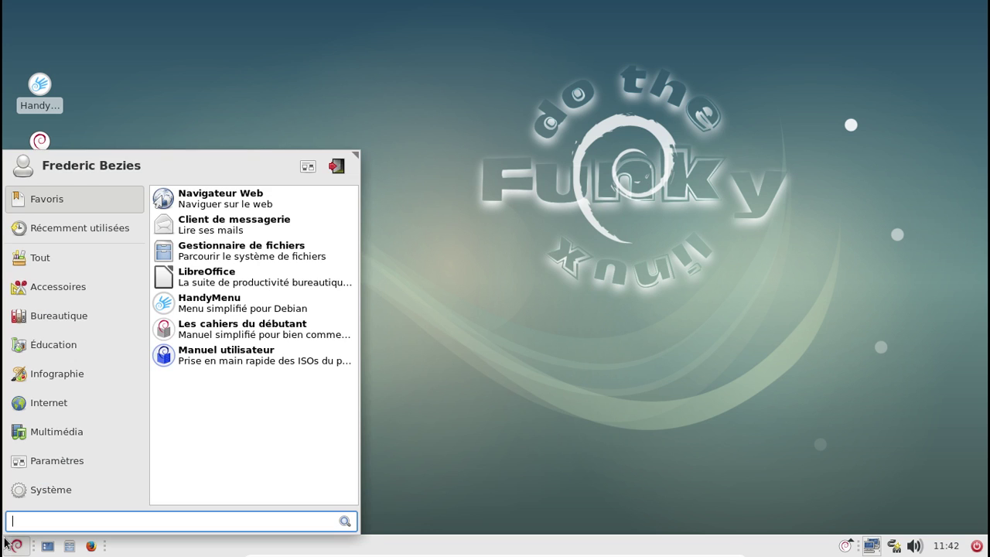
click(49, 438)
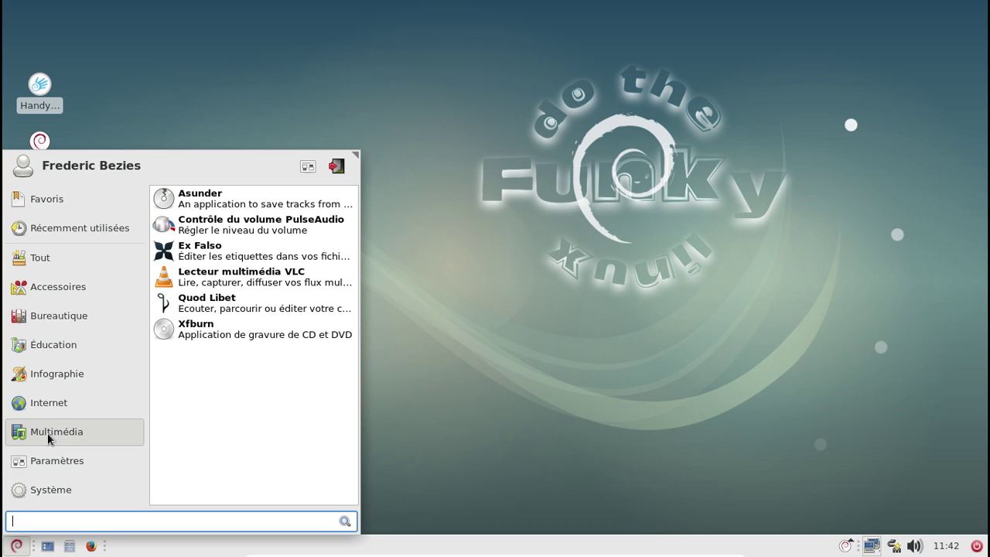
click(263, 303)
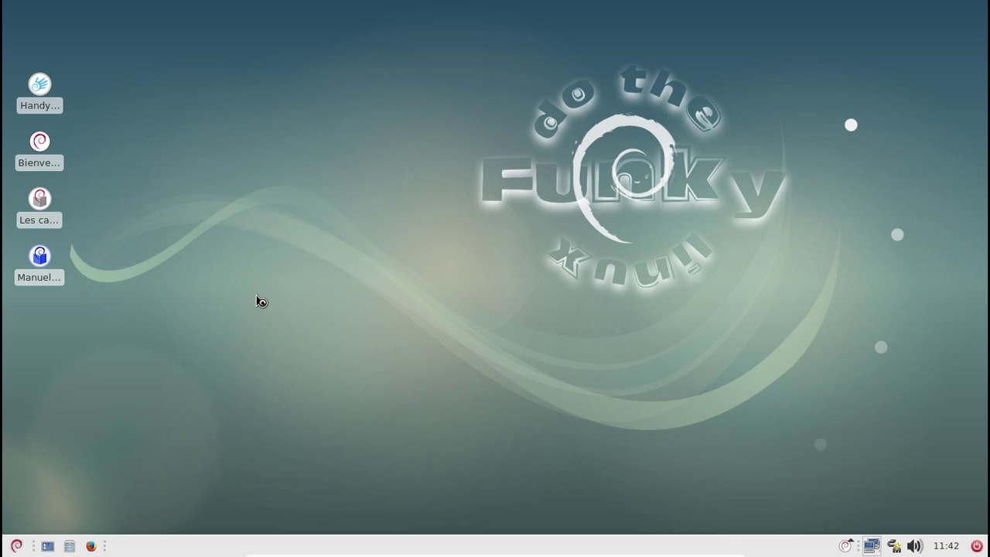
click(17, 546)
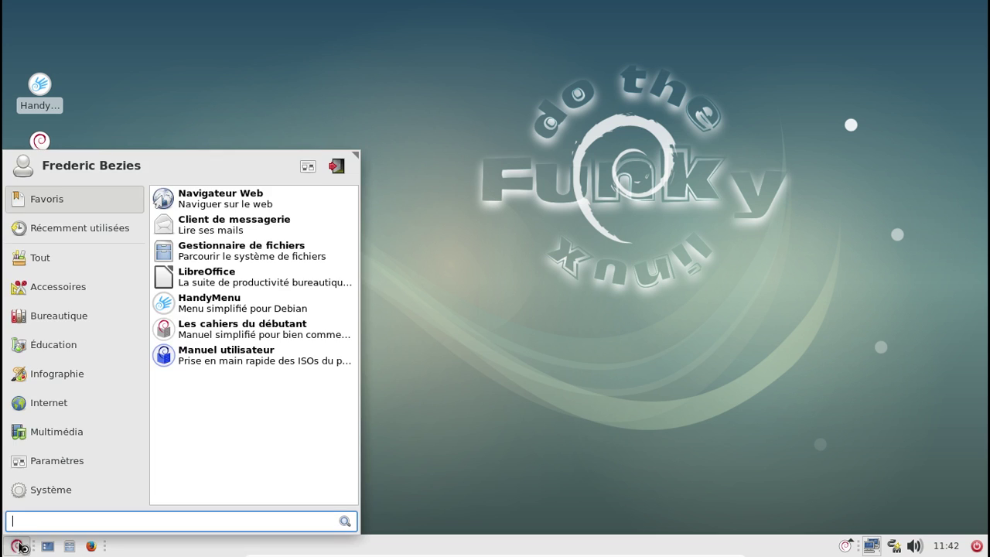
click(100, 379)
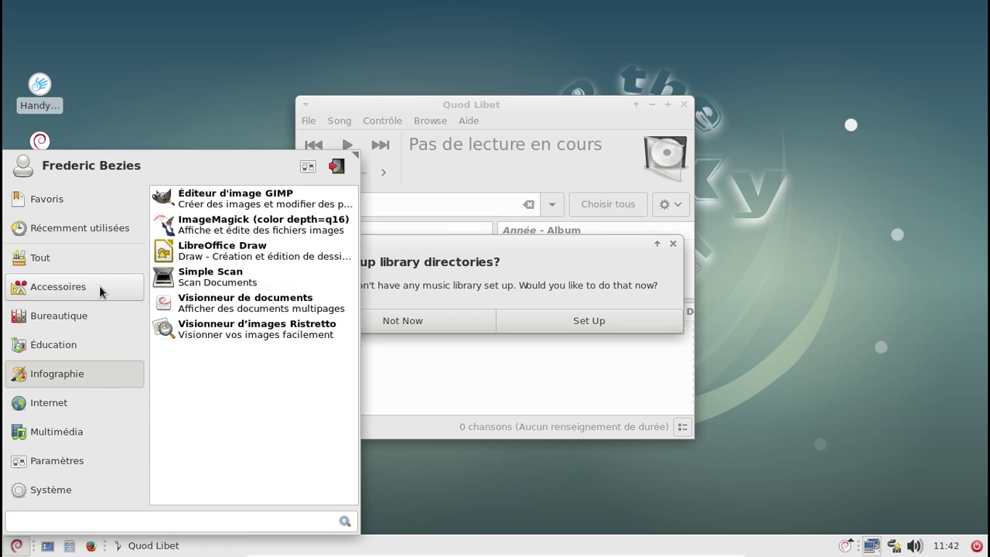
click(99, 285)
click(529, 316)
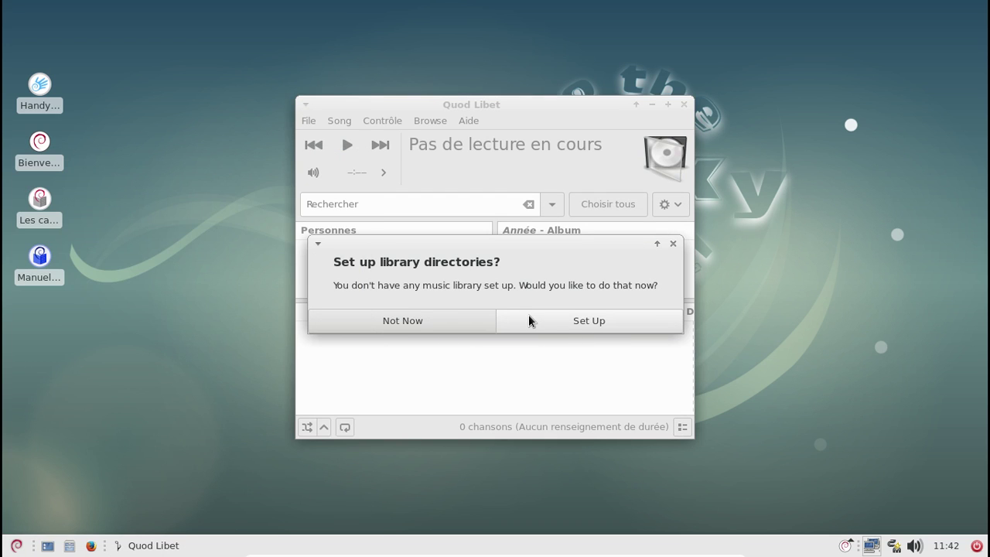
Add ~/Musique as the Quod Libet library folder and view the About information
click(532, 319)
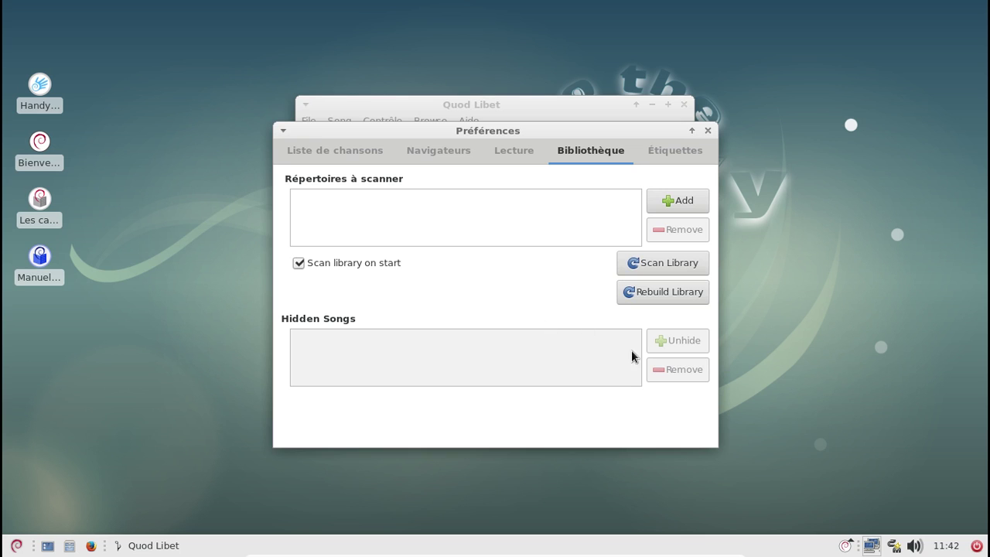
click(671, 202)
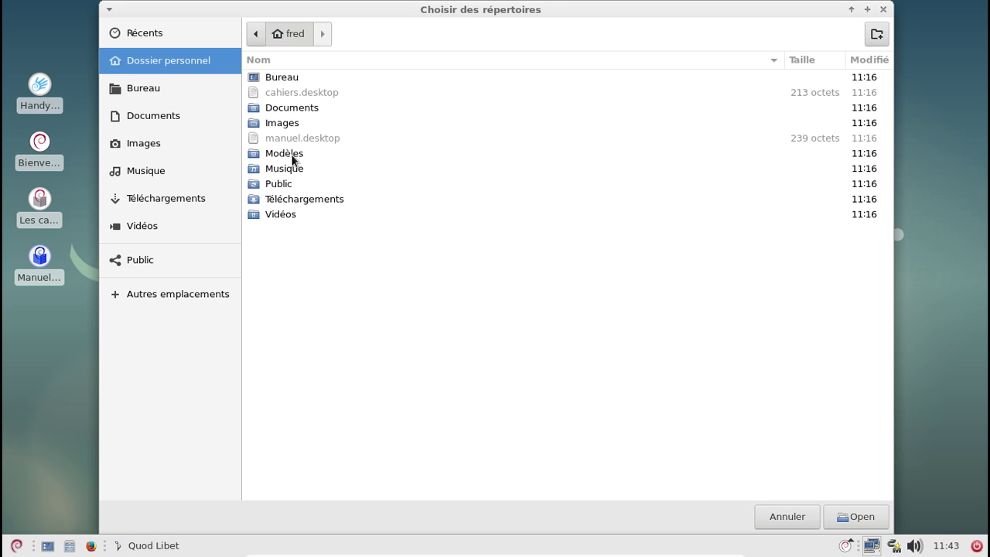
double_click(301, 170)
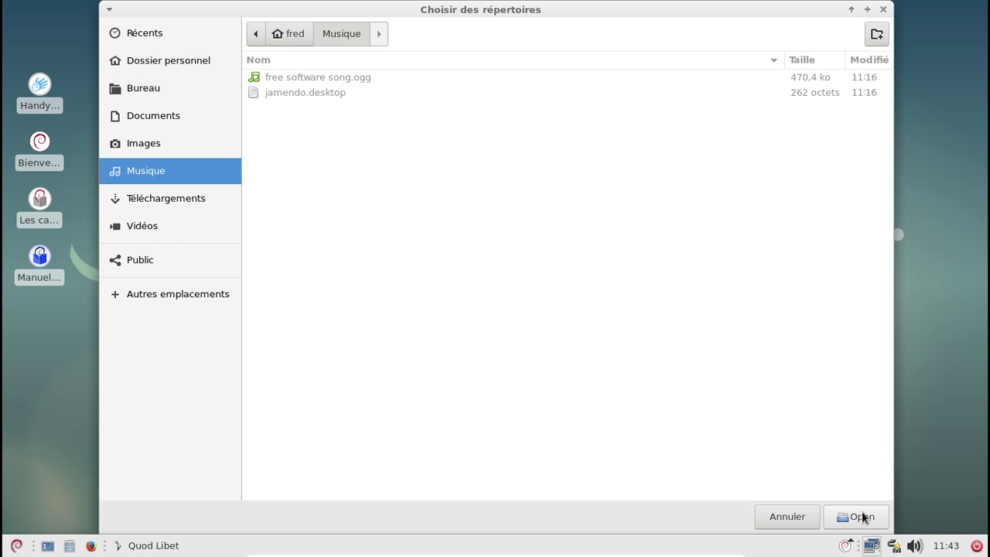
click(860, 516)
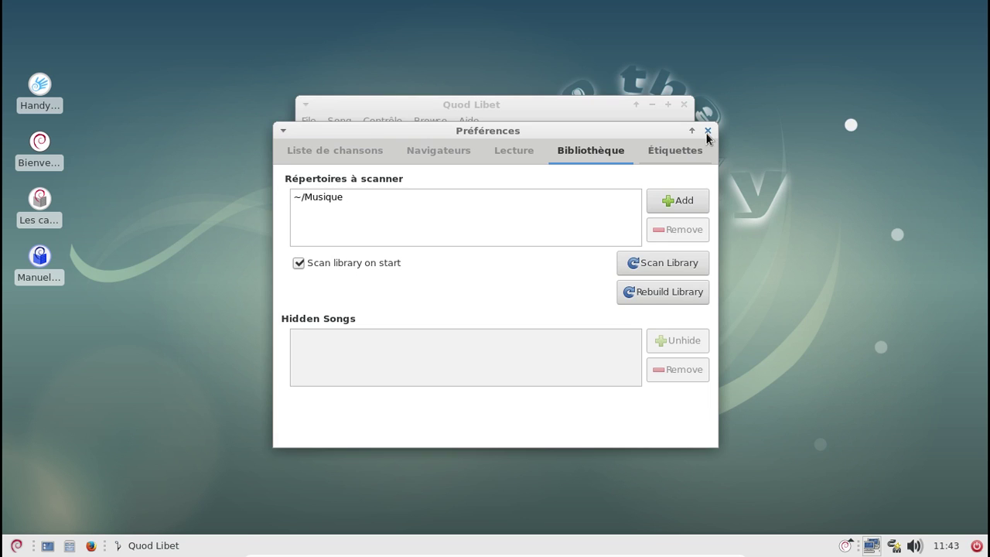
click(708, 130)
click(468, 122)
click(475, 209)
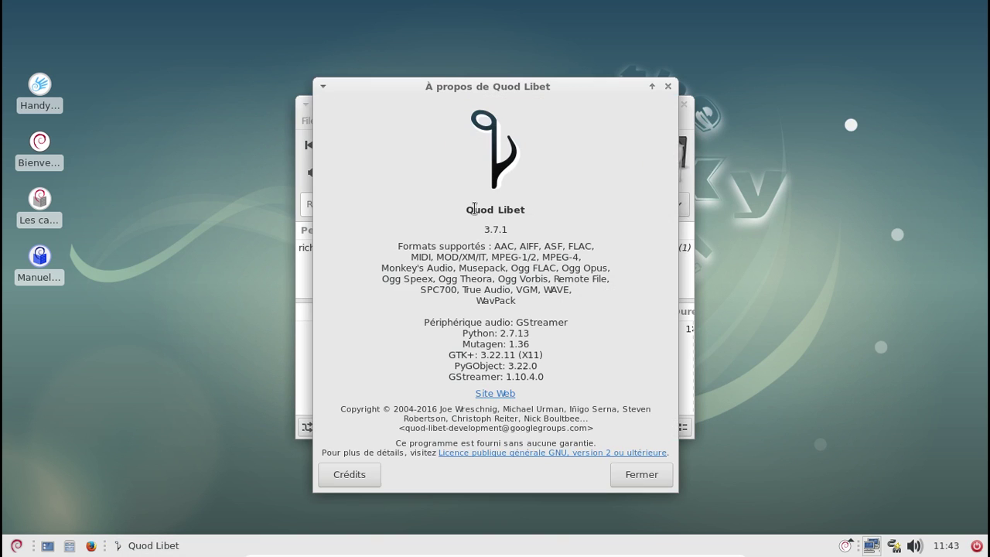
click(654, 476)
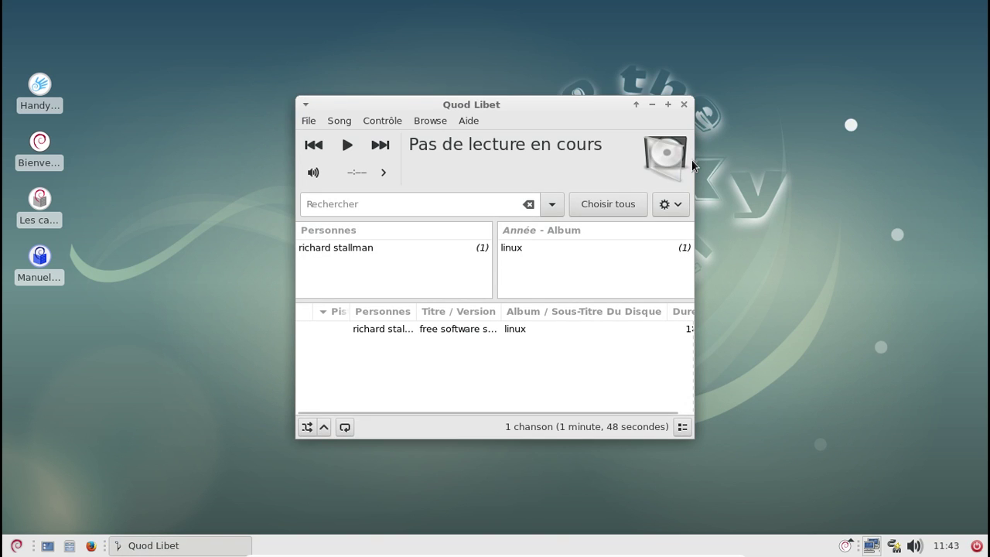
Play the free software song with the volume raised, pause it at 0:13, and quit
double_click(518, 330)
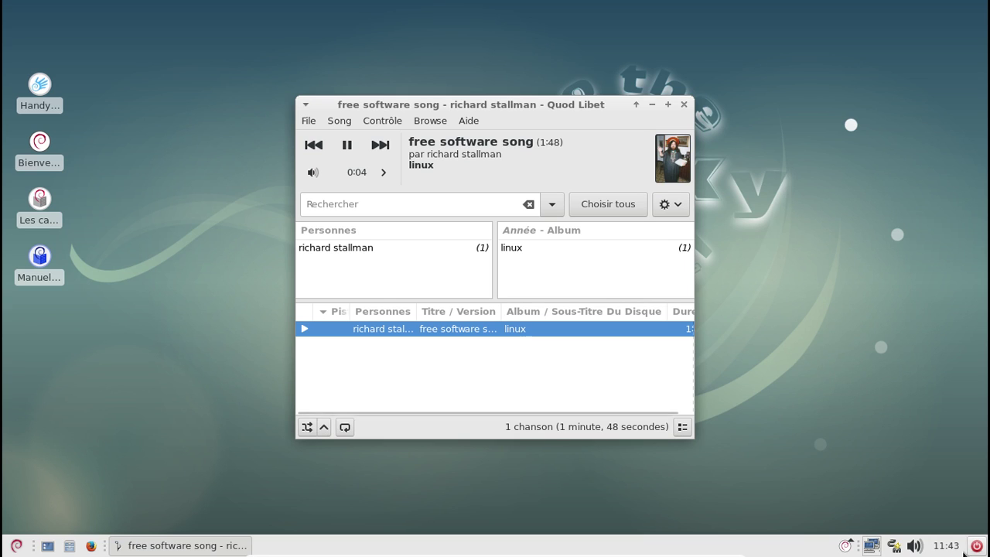
click(916, 546)
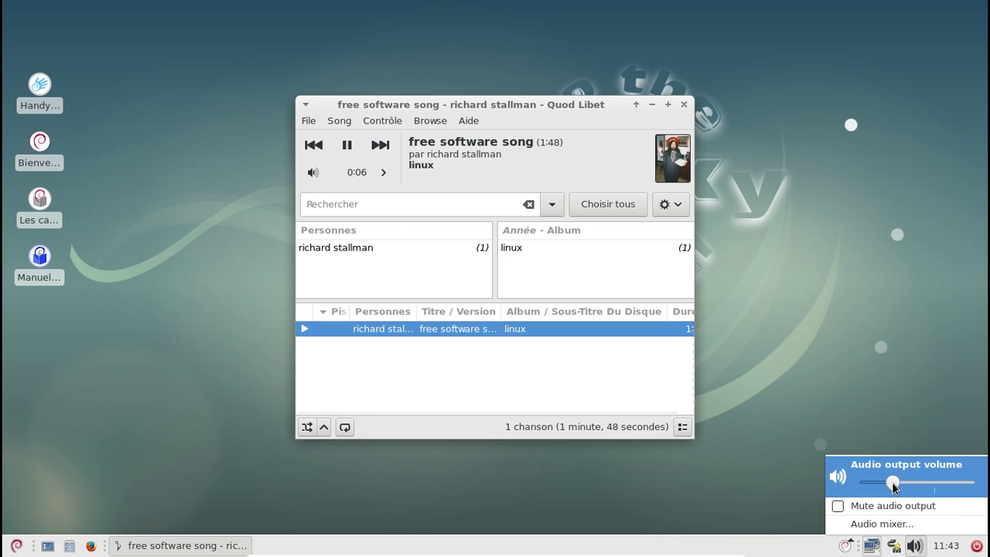
drag(892, 481, 932, 485)
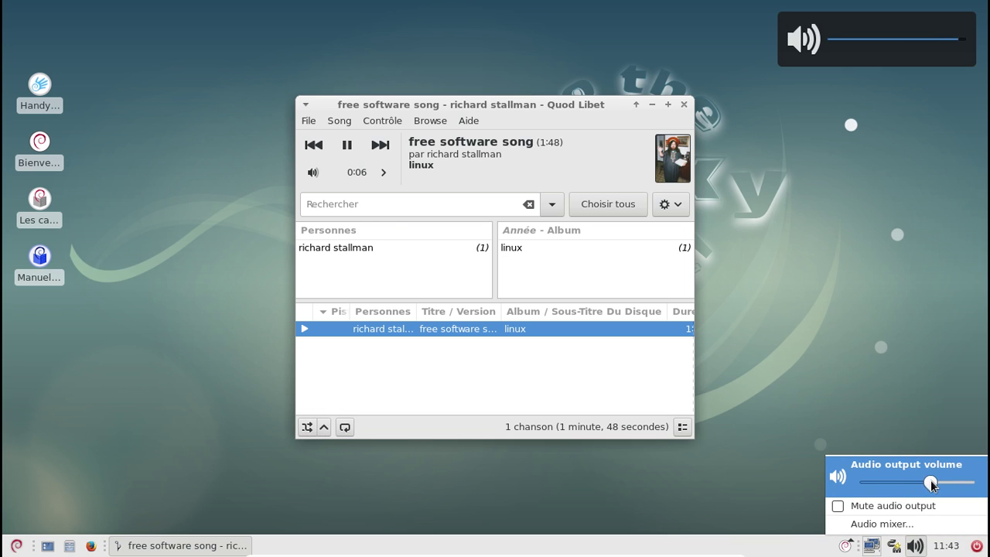
click(887, 391)
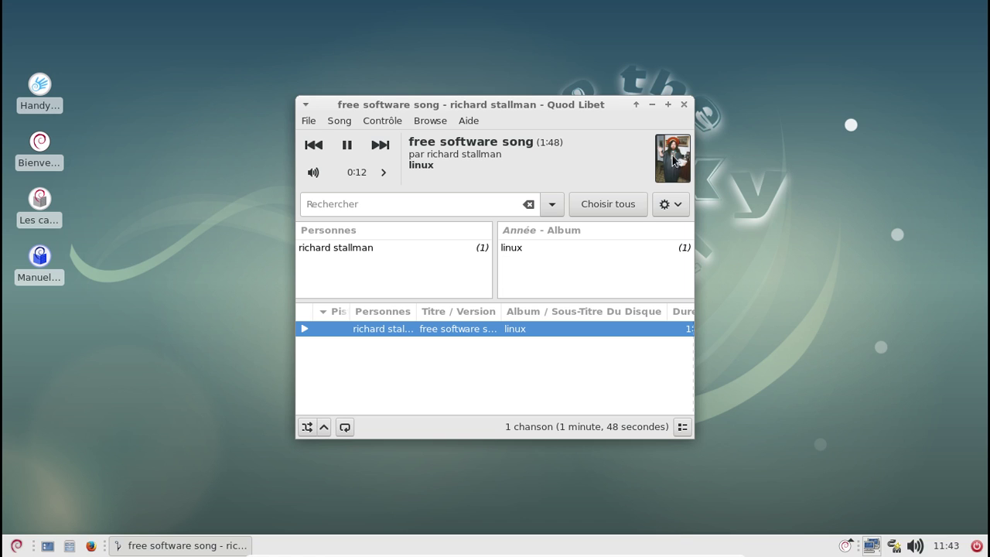
click(346, 143)
click(684, 105)
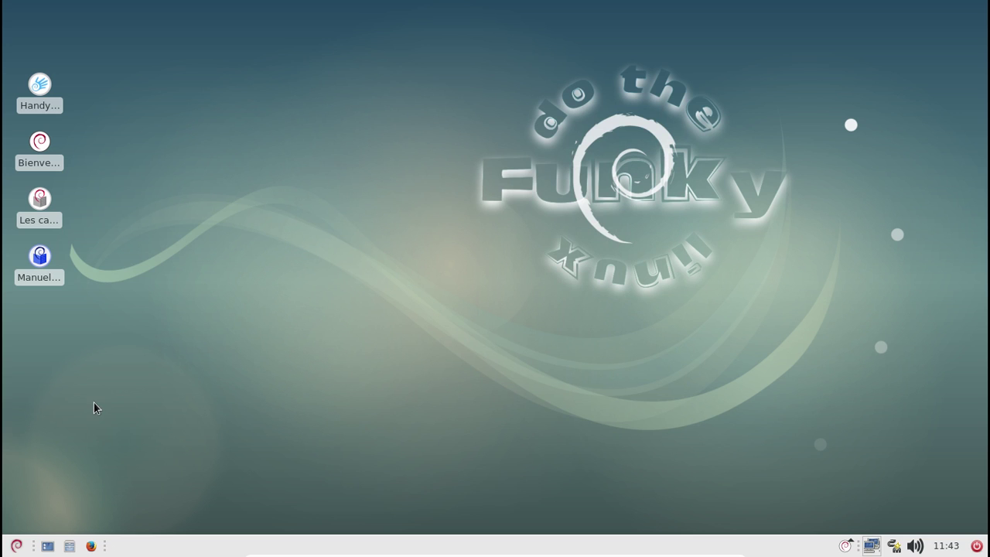
Browse the Settings menu, then choose Mise en veille prolongée from the panel's power button
click(15, 546)
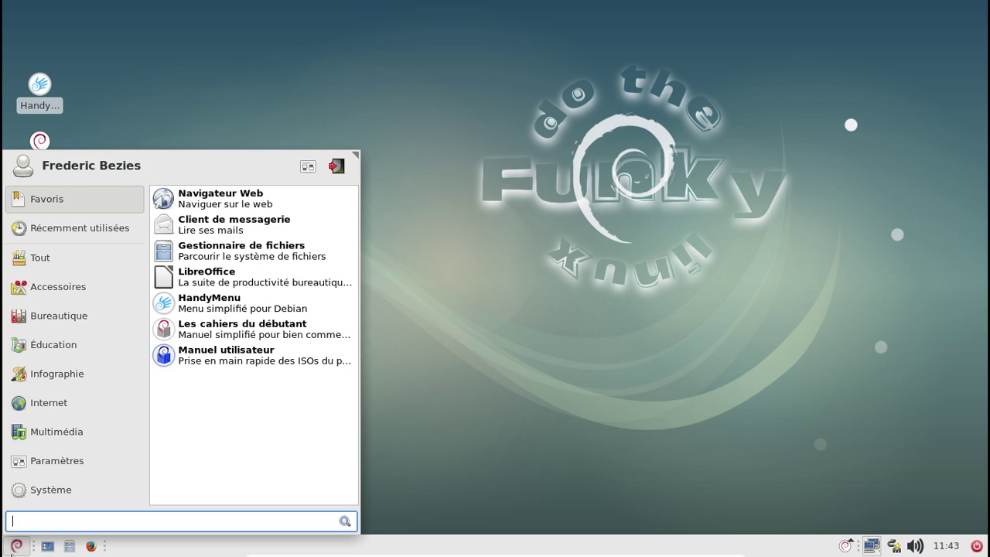
click(50, 453)
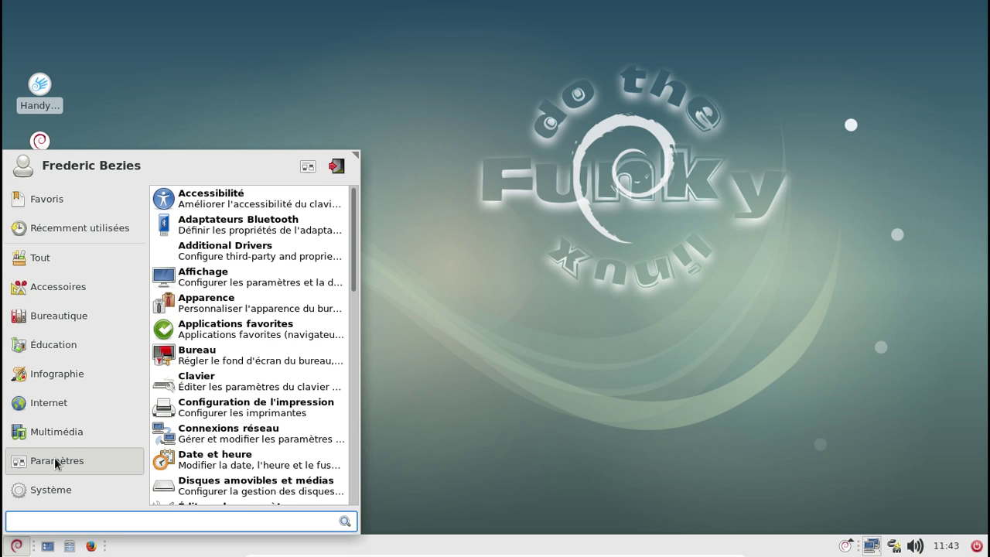
click(487, 263)
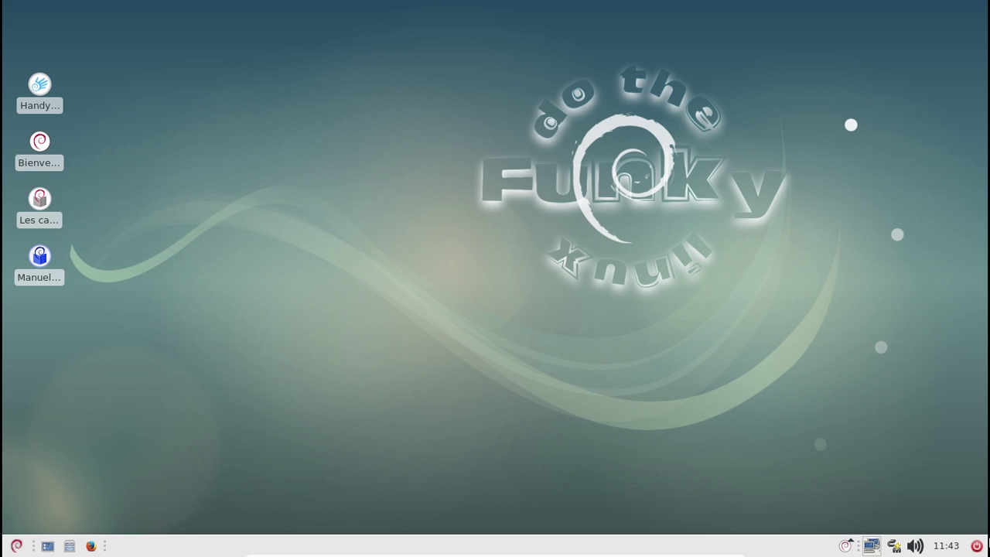
click(977, 545)
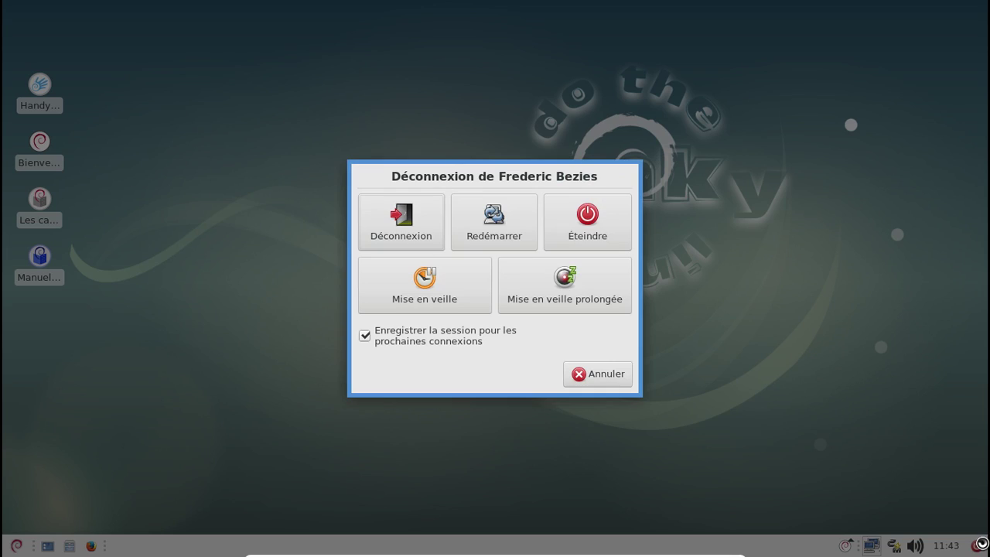
click(588, 273)
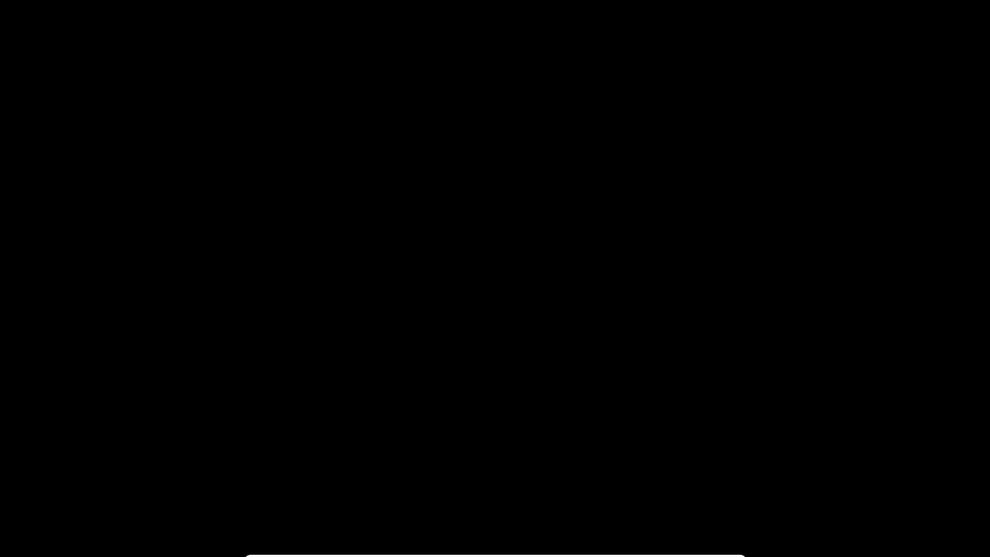